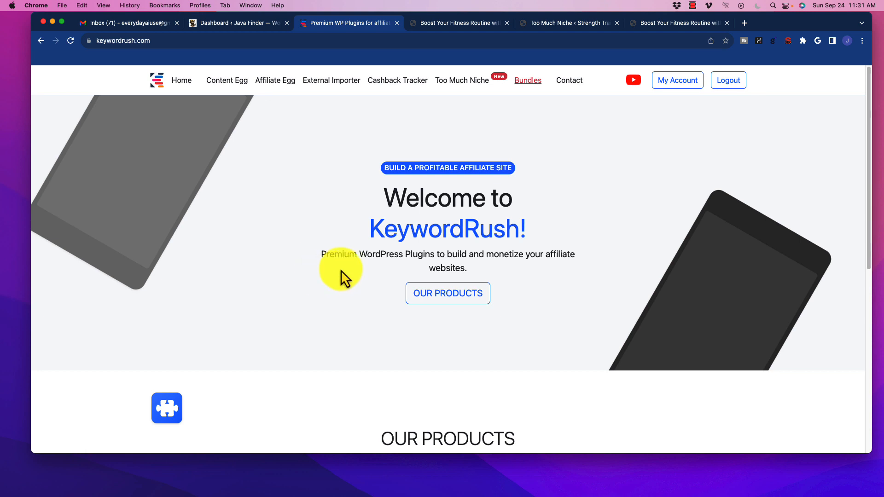
Look through the list of WordPress plugins offered on the KeywordRush home page
scroll(341, 269, down, 5)
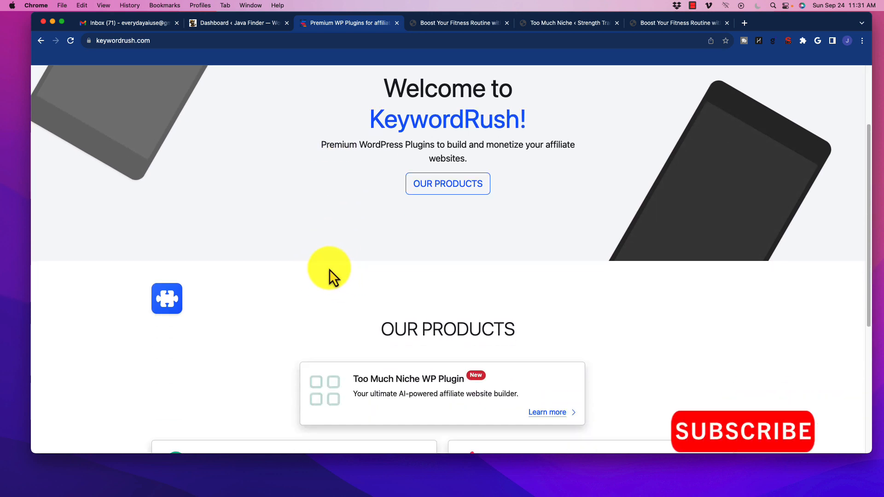
scroll(328, 266, down, 10)
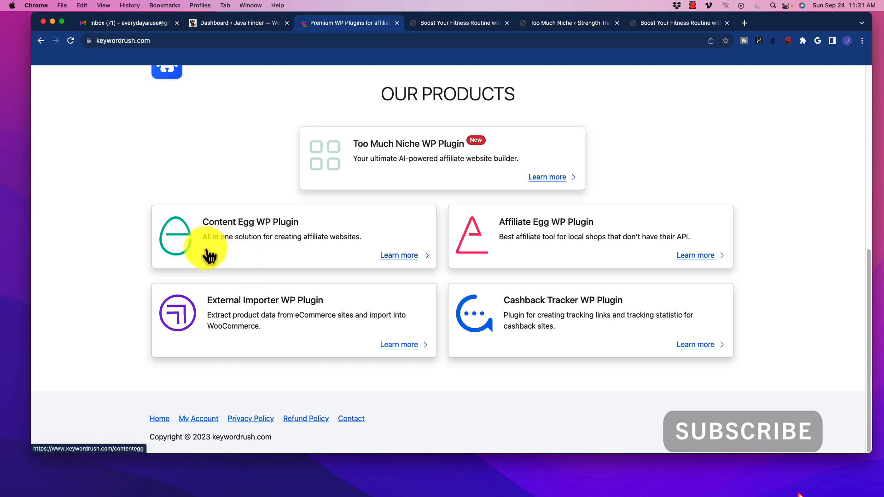
scroll(135, 253, up, 15)
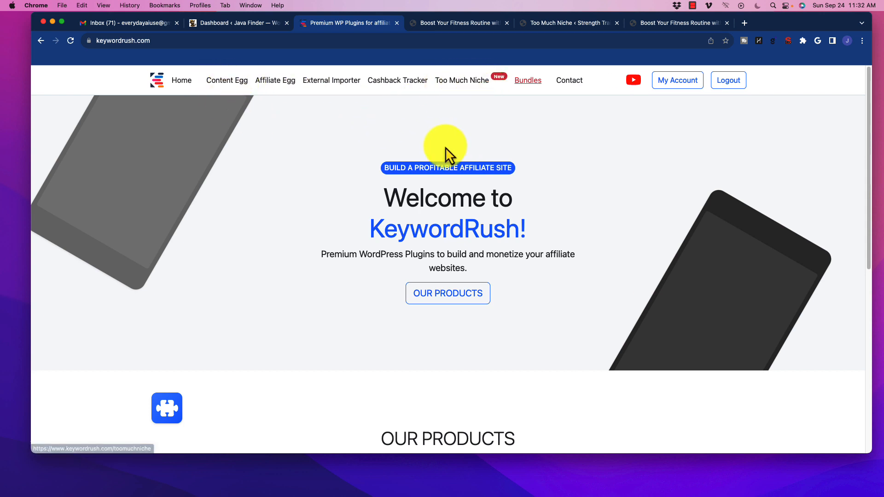
Open the Too Much Niche plugin page and read its introductory description, highlighting the paragraph about its AI technology
click(456, 81)
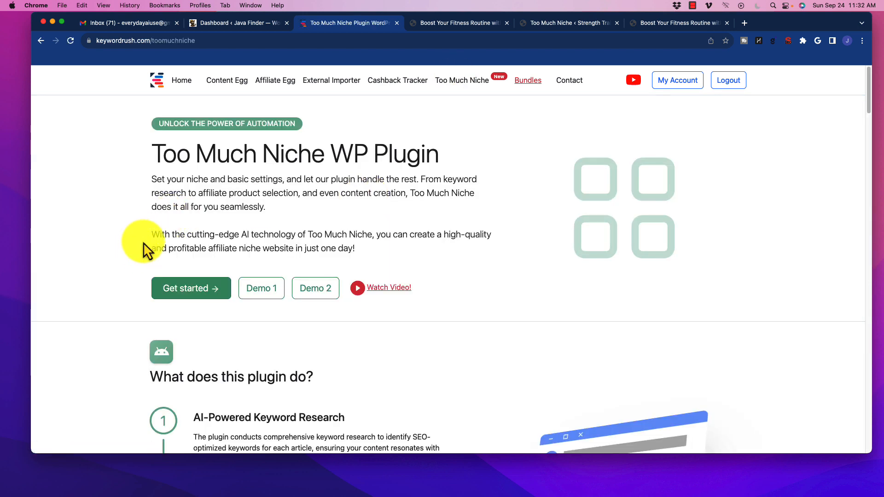
scroll(183, 222, down, 5)
scroll(271, 230, up, 1)
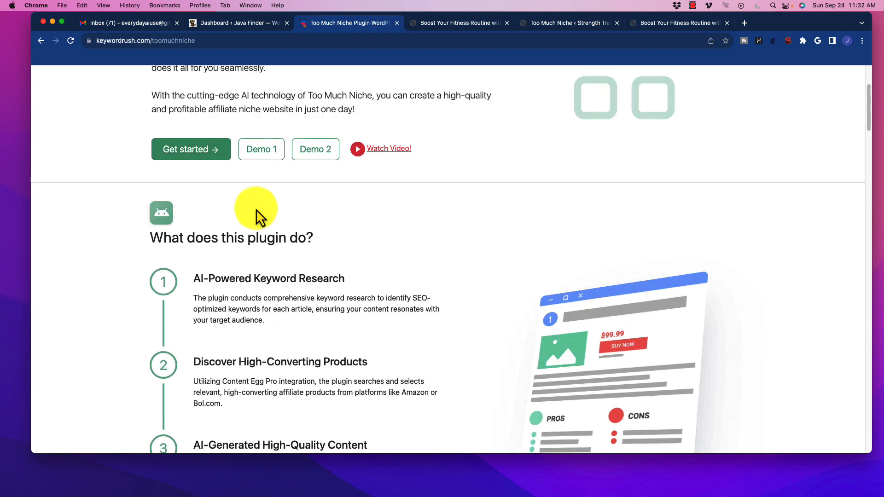
scroll(249, 230, up, 3)
drag(171, 234, 364, 251)
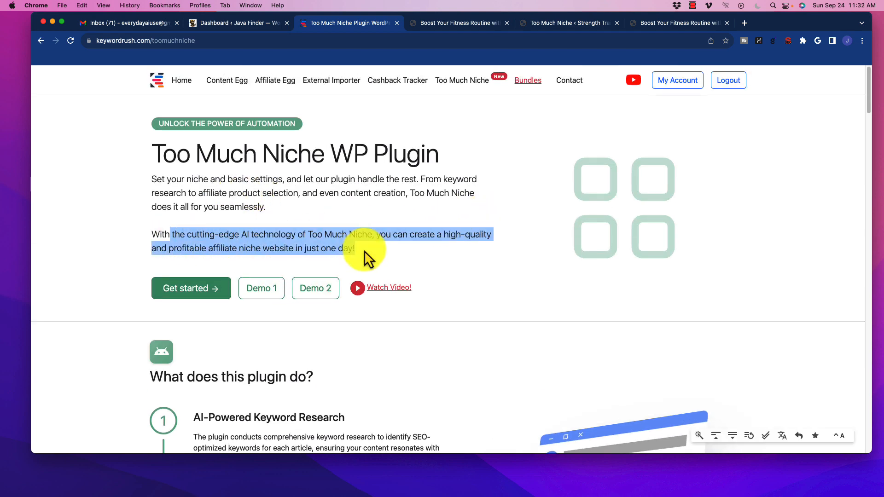
click(364, 250)
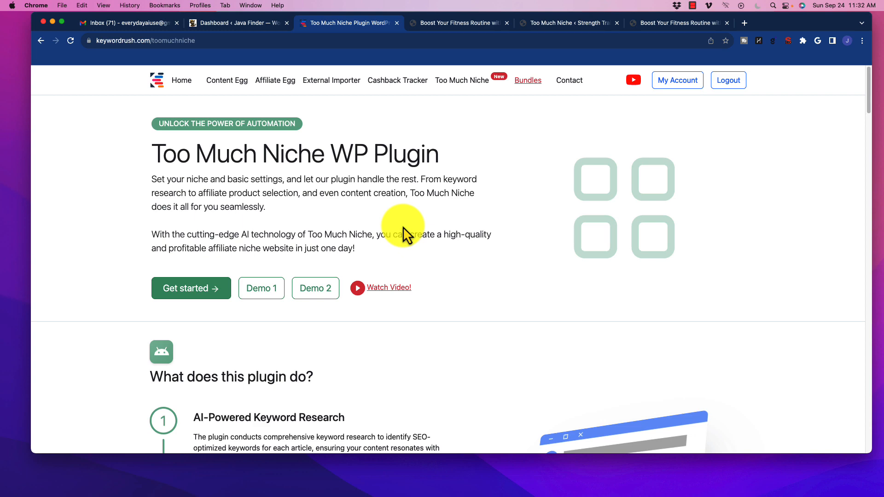
Read the five points under "What does this plugin do?", from keyword research to automated article publishing
scroll(400, 227, down, 5)
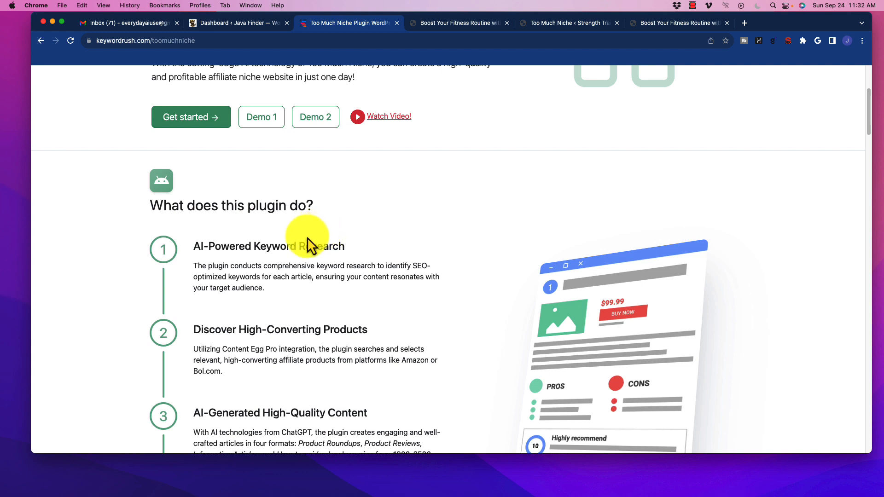
scroll(322, 290, down, 3)
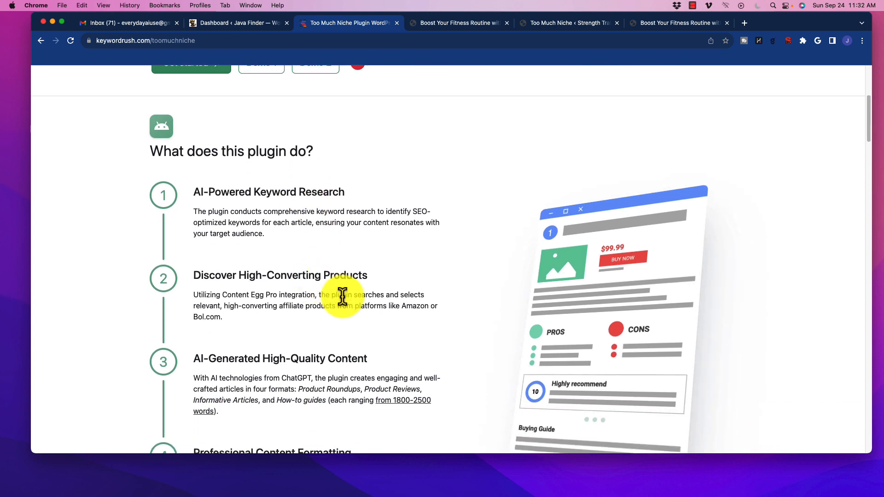
scroll(574, 294, down, 3)
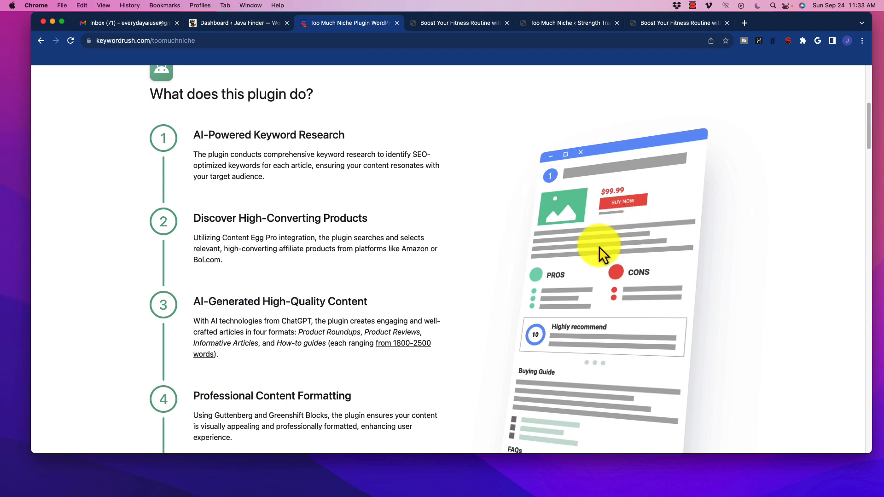
scroll(598, 249, down, 2)
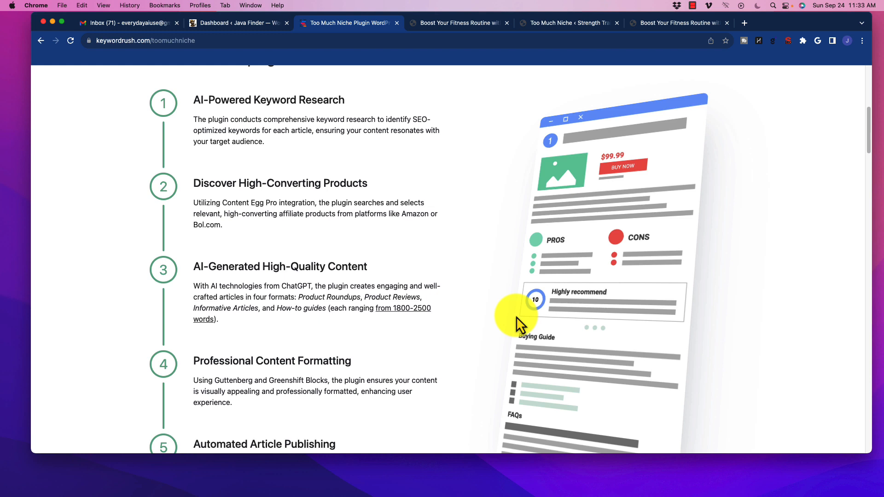
scroll(560, 295, down, 1)
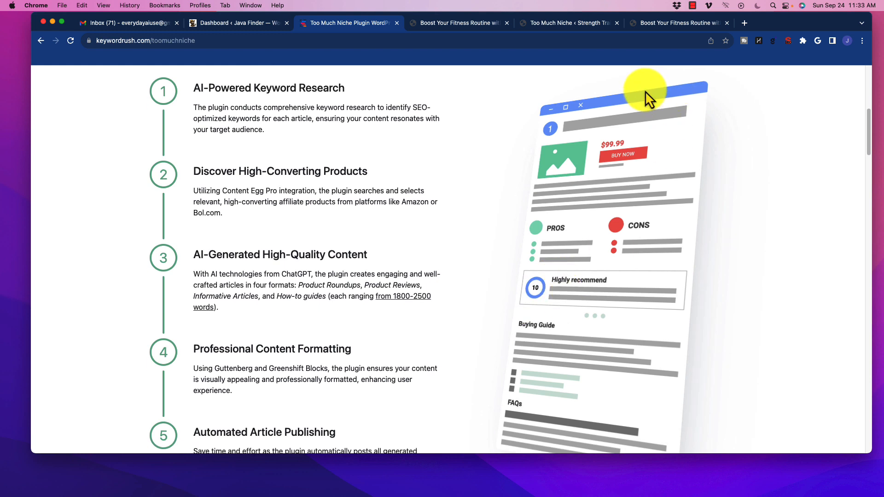
scroll(534, 272, down, 1)
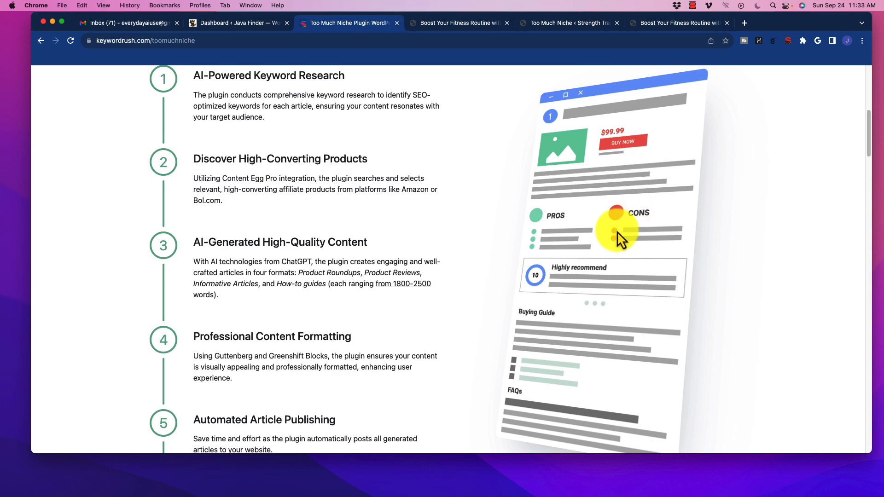
scroll(404, 236, down, 5)
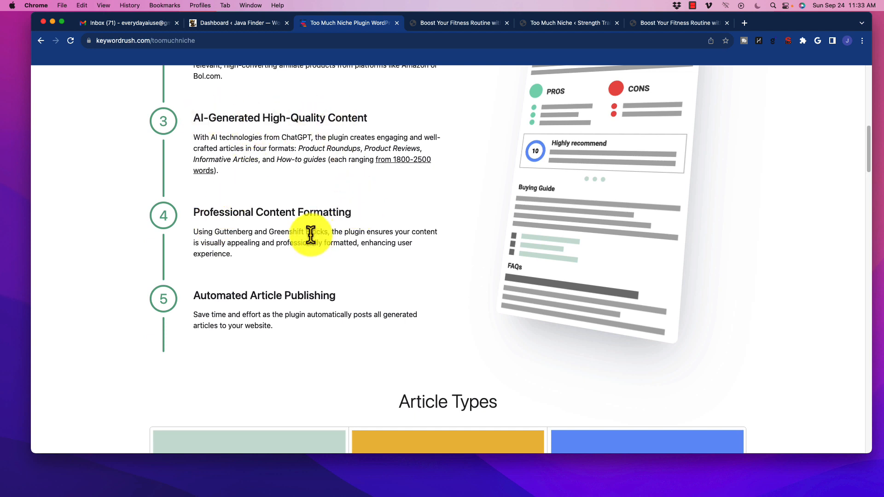
scroll(306, 291, down, 3)
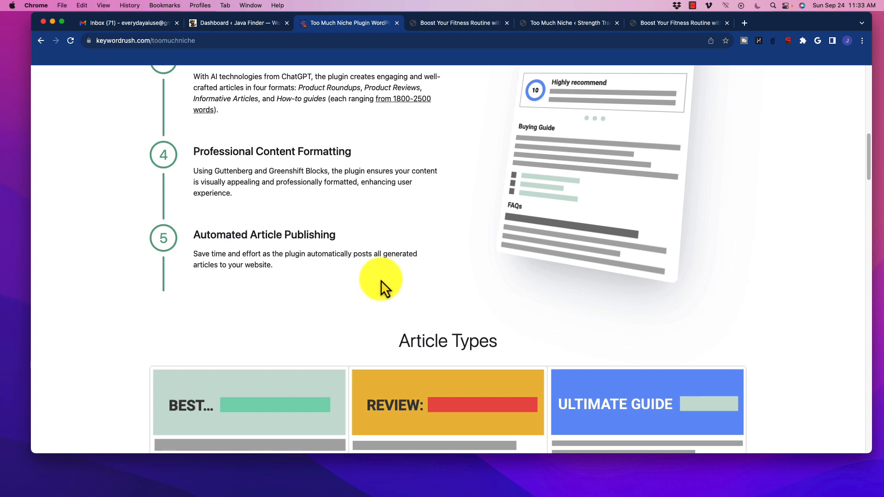
Review the Article Types section, covering product roundups, reviews, informative articles and how-to guides, and highlight the How-to Guides and Comparison Articles headings
scroll(162, 237, down, 8)
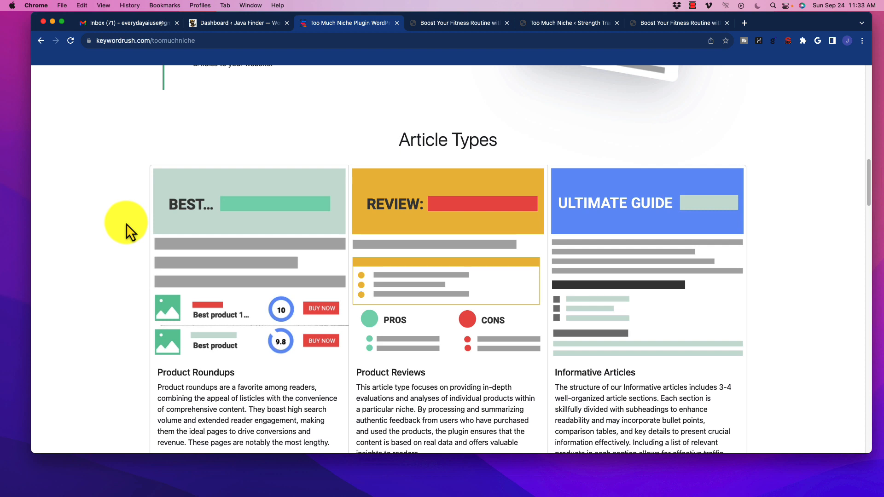
scroll(132, 233, down, 1)
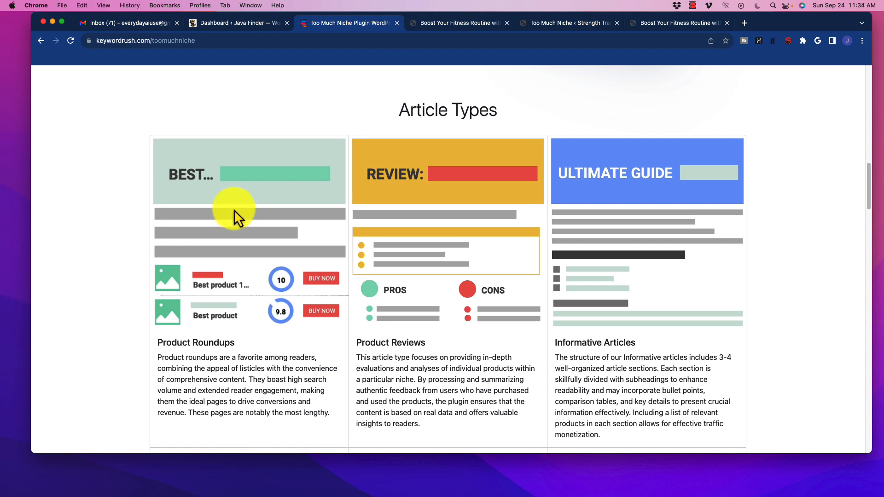
scroll(451, 274, down, 2)
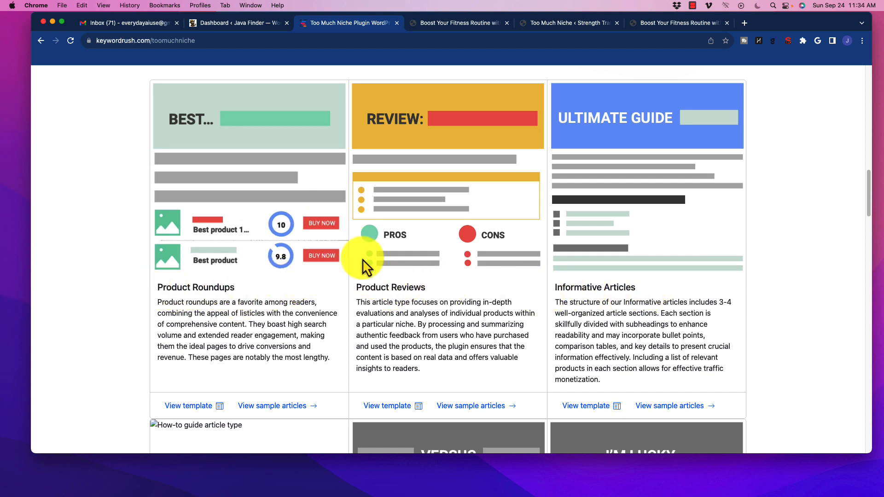
scroll(369, 276, down, 5)
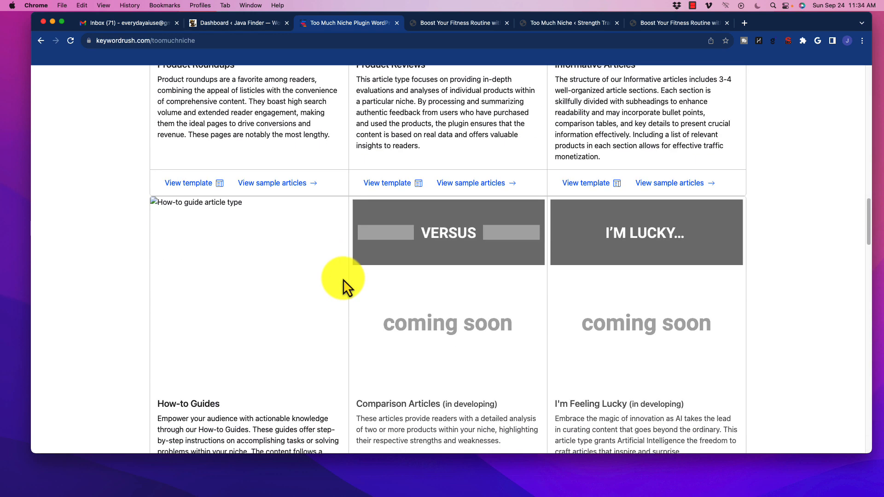
scroll(344, 279, down, 3)
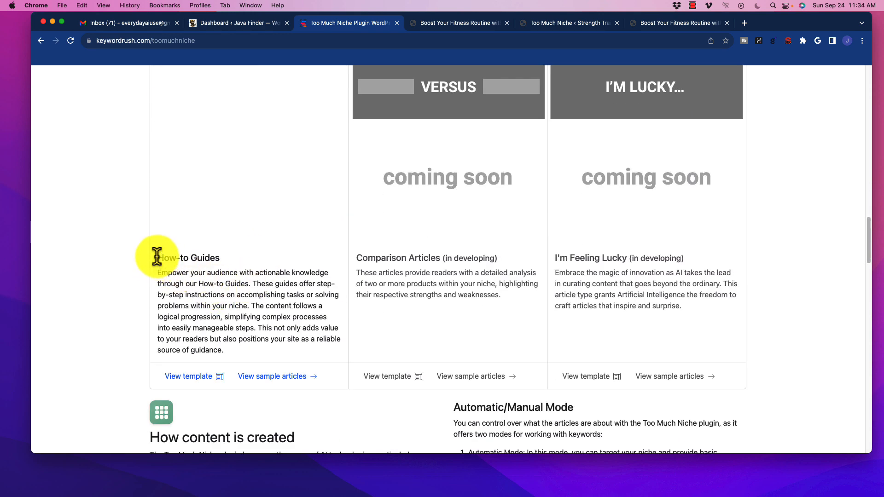
scroll(207, 261, up, 3)
scroll(208, 239, down, 2)
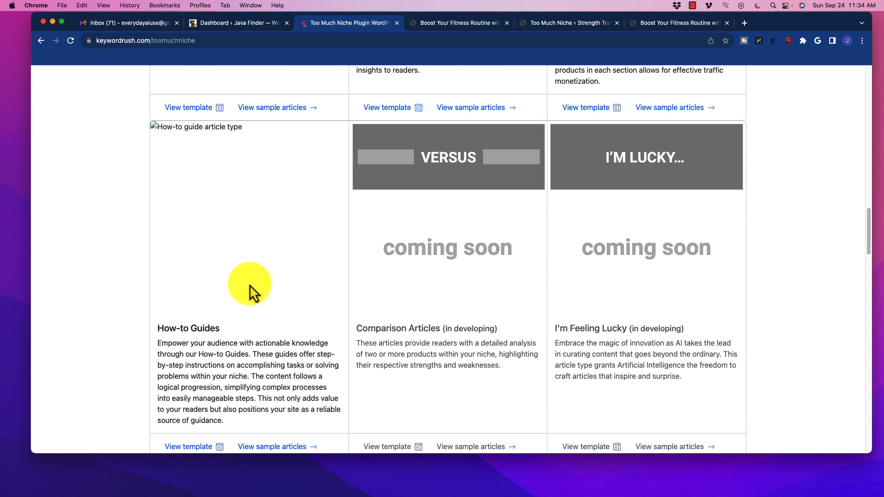
drag(169, 307, 240, 311)
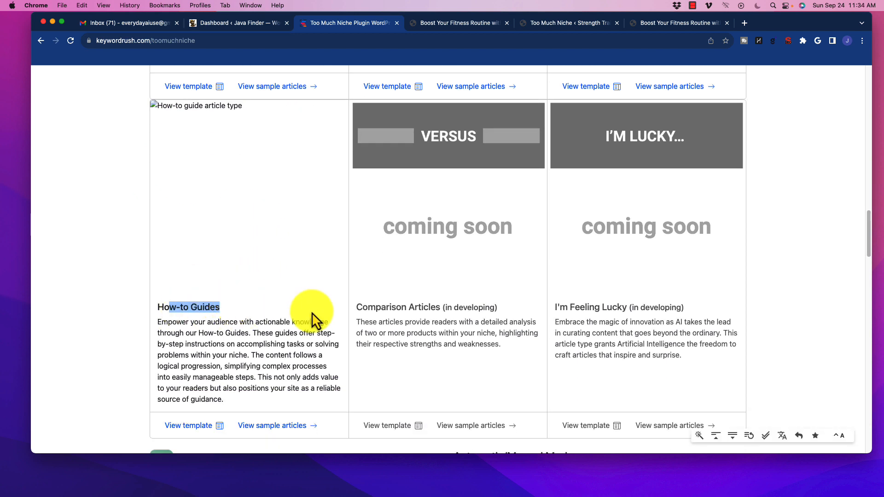
drag(375, 307, 499, 307)
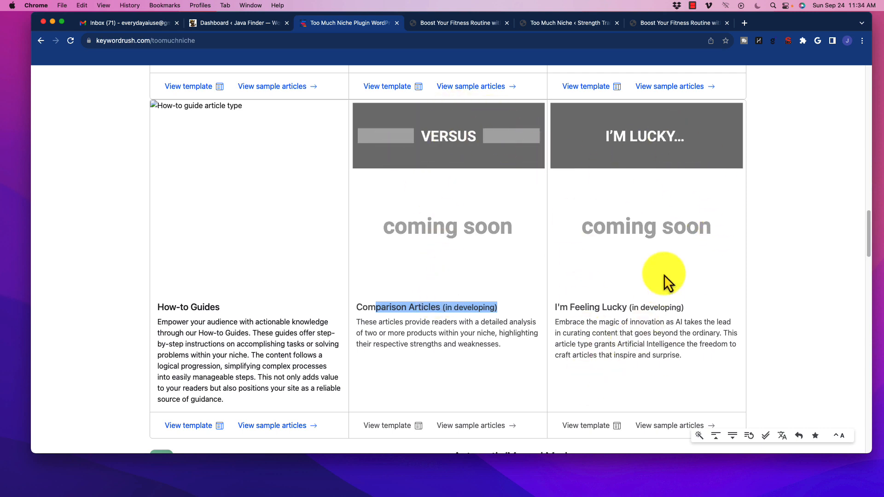
Skim the content creation, required modules and FAQ sections of the Too Much Niche page, and return to its beginning
scroll(637, 280, down, 3)
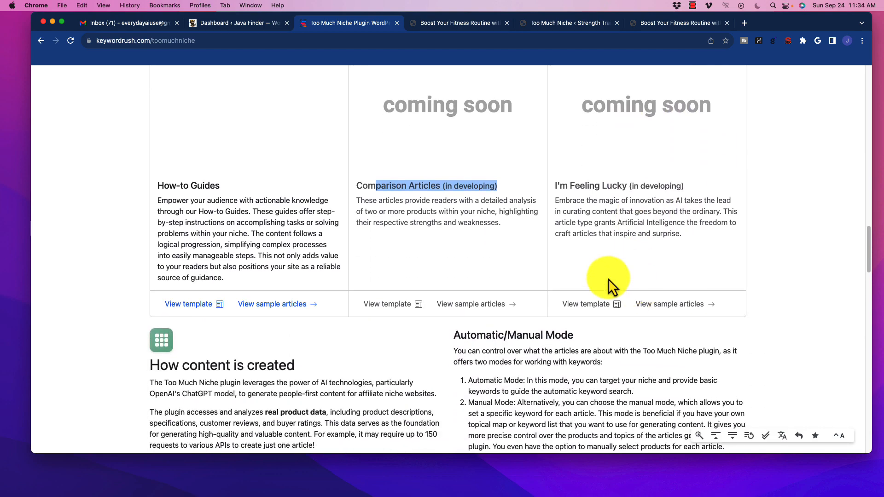
scroll(129, 274, down, 2)
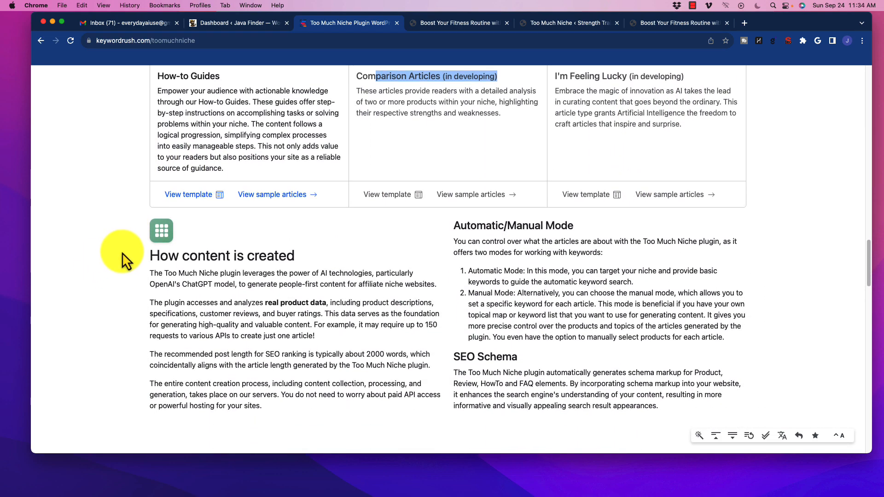
scroll(125, 253, down, 7)
scroll(125, 251, down, 6)
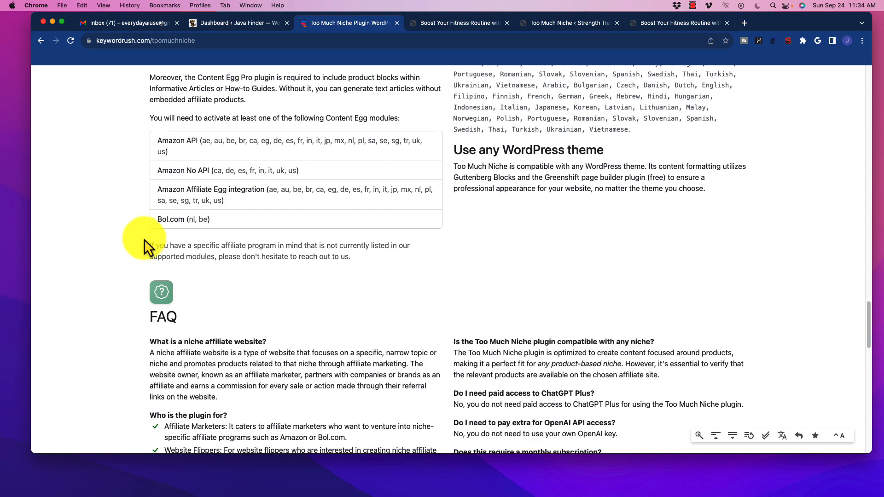
scroll(137, 228, down, 10)
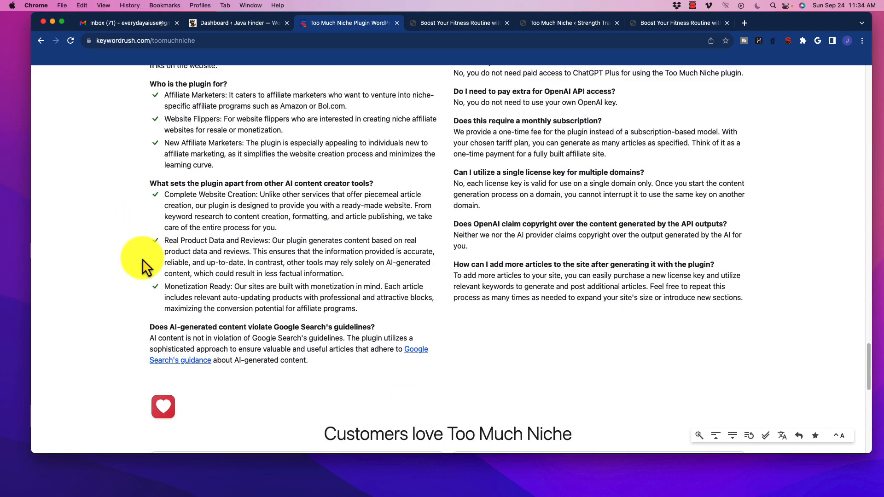
scroll(142, 258, up, 20)
scroll(143, 258, up, 15)
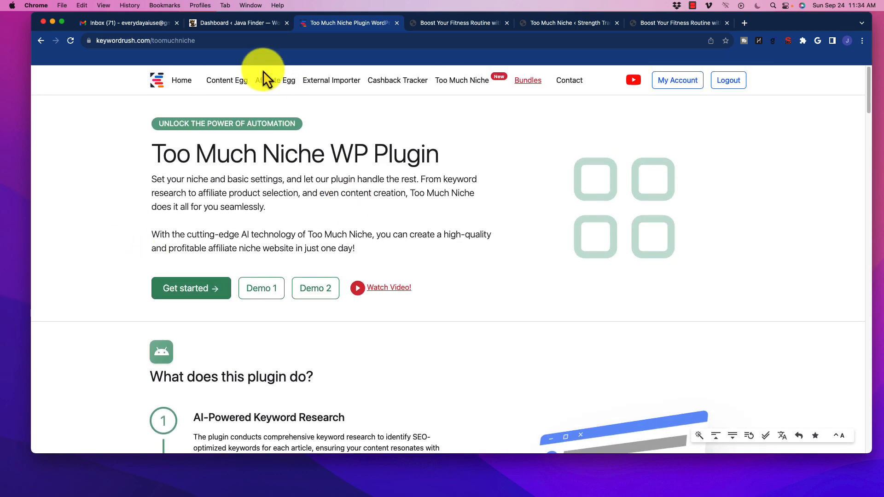
Open the Content Egg plugin page and read "What is this plugin for?", highlighting the Price comparison site heading
click(228, 82)
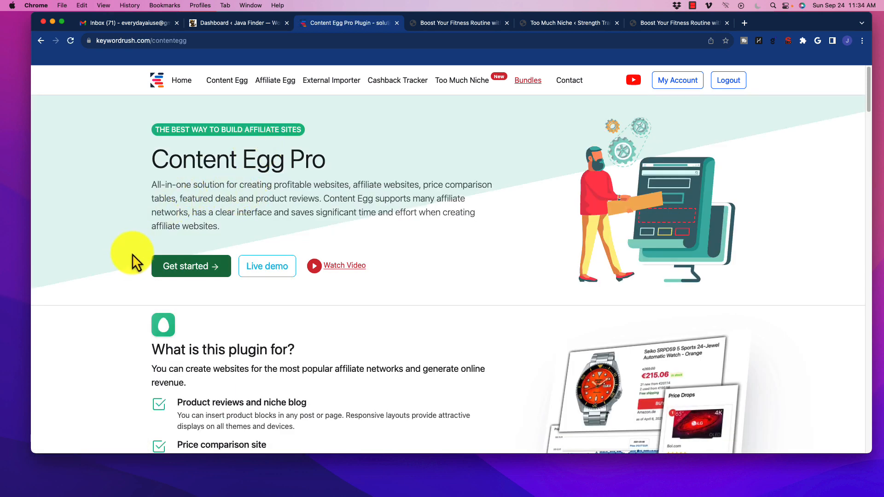
scroll(131, 262, down, 3)
scroll(130, 263, down, 2)
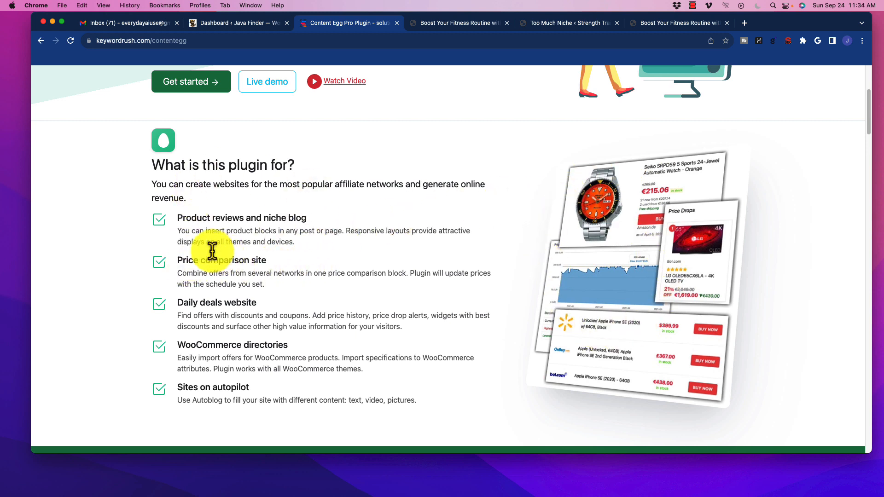
drag(181, 213, 251, 221)
click(180, 261)
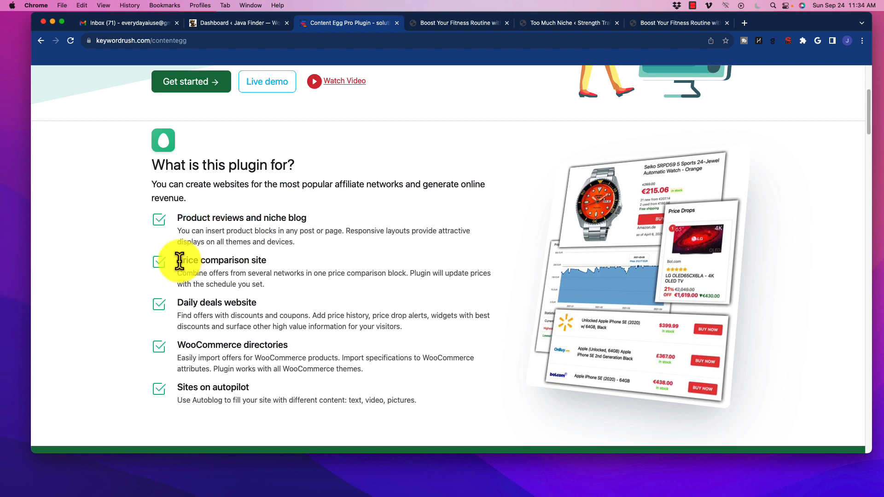
drag(179, 261, 267, 261)
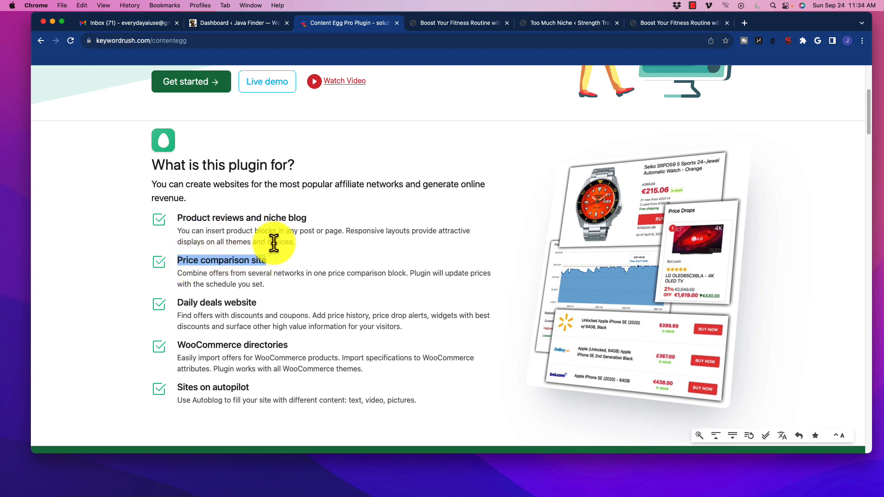
Read the remaining Content Egg uses, highlighting the Daily deals website, WooCommerce directories and Sites on autopilot headings
scroll(219, 243, down, 2)
drag(183, 249, 261, 252)
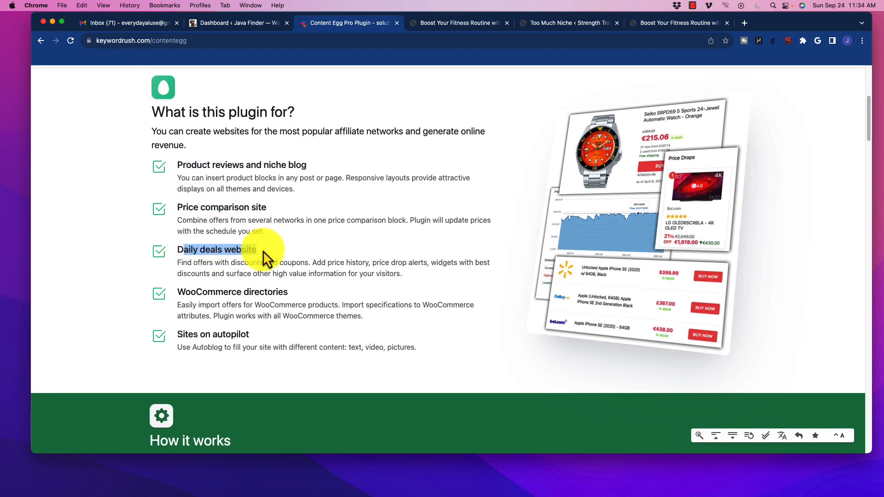
scroll(321, 256, down, 2)
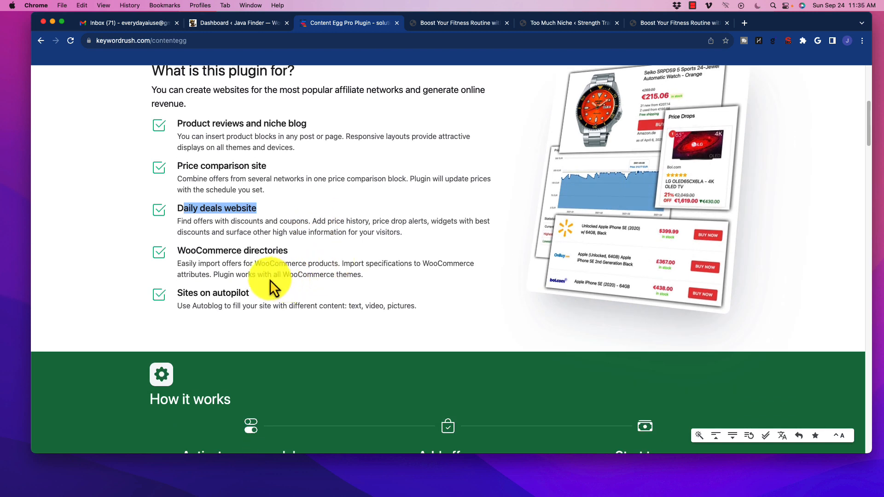
drag(178, 251, 299, 251)
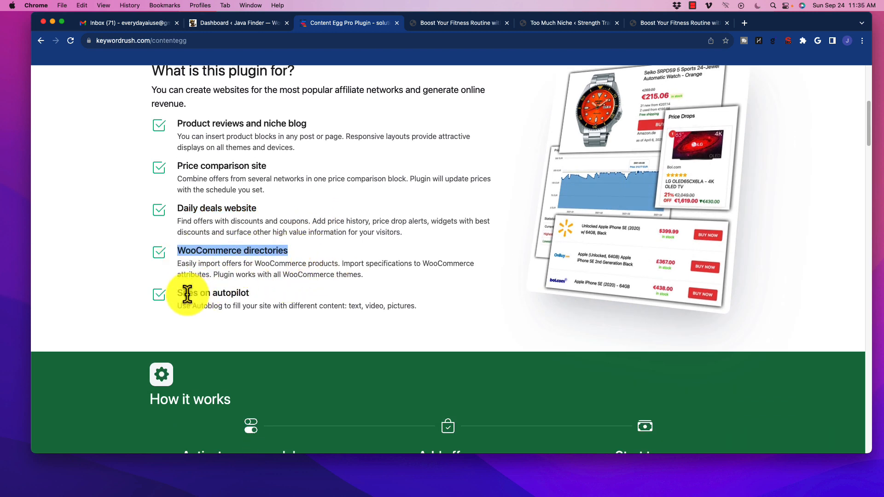
drag(199, 294, 249, 293)
scroll(276, 233, up, 2)
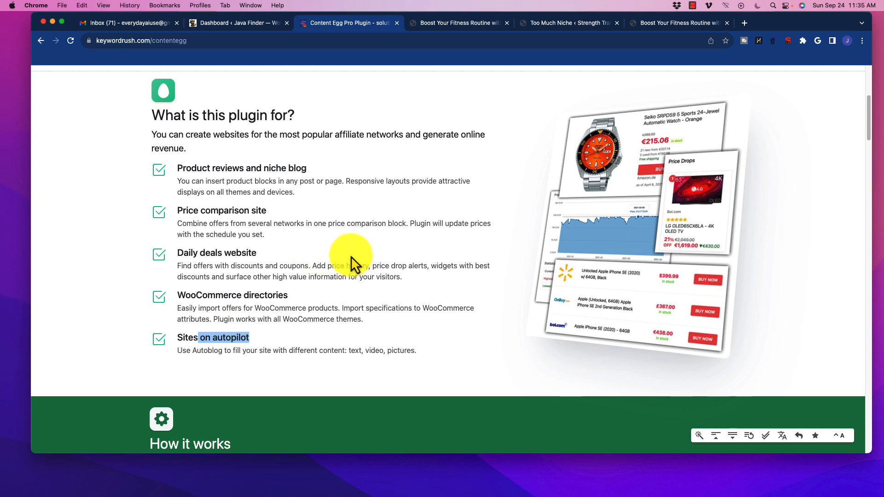
Review Content Egg's How it works section and its supported product modules, highlighting Shareasale, CJ Affiliate and Aliexpress
scroll(350, 253, down, 5)
scroll(138, 276, down, 2)
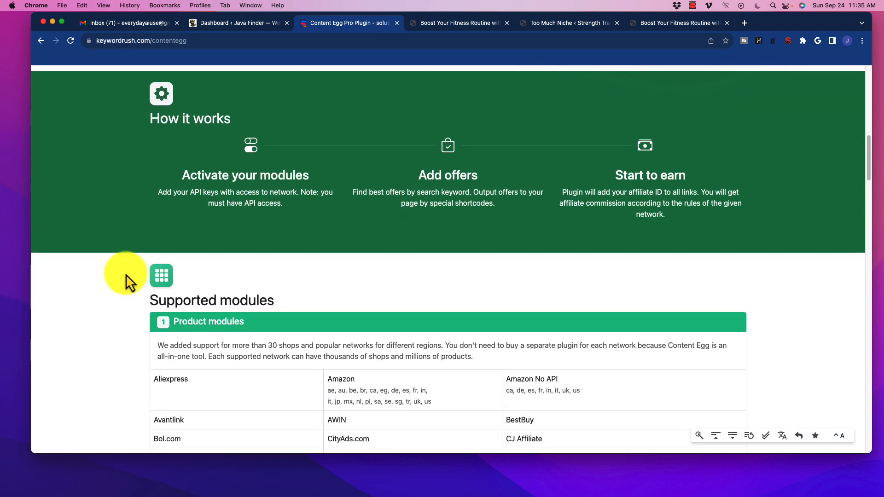
scroll(127, 274, down, 3)
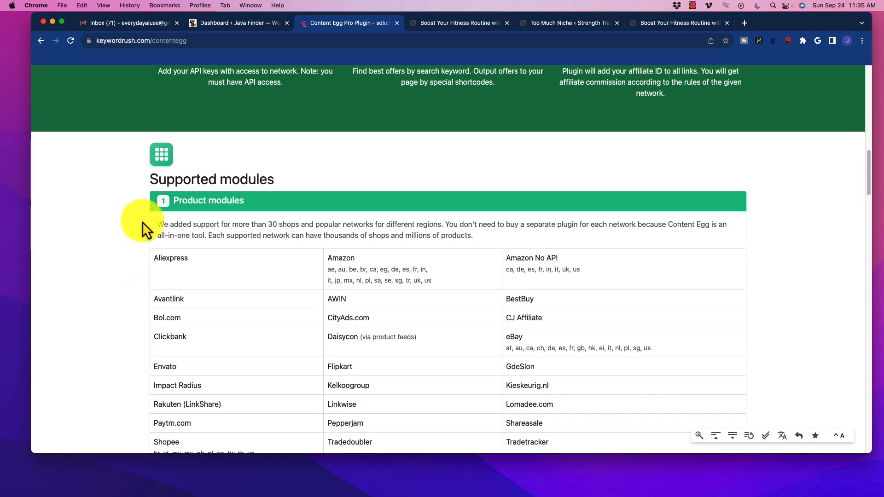
scroll(142, 222, down, 3)
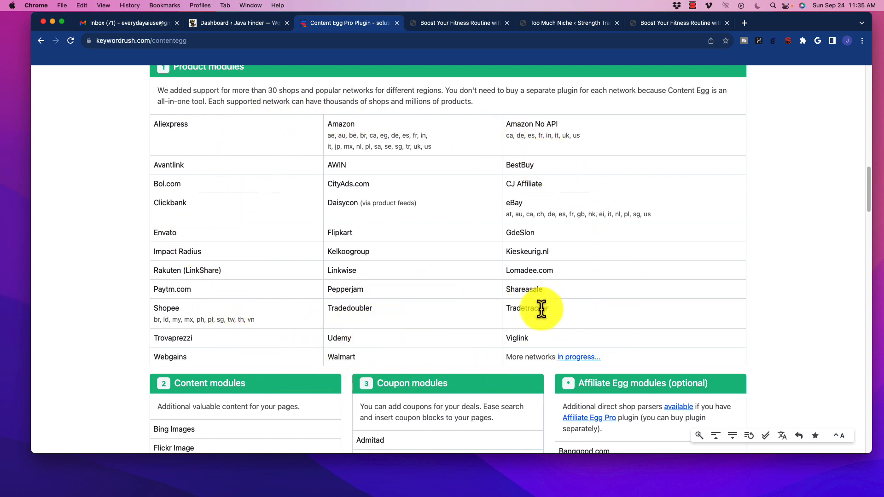
double_click(534, 291)
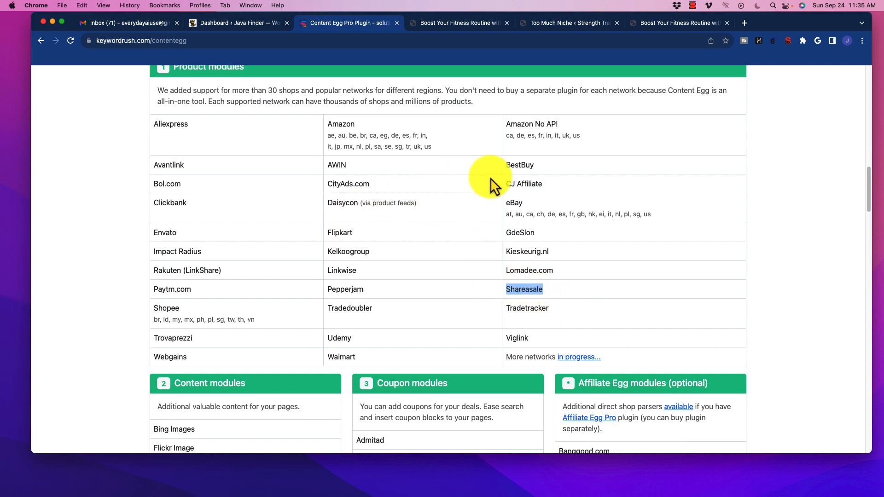
drag(504, 183, 547, 183)
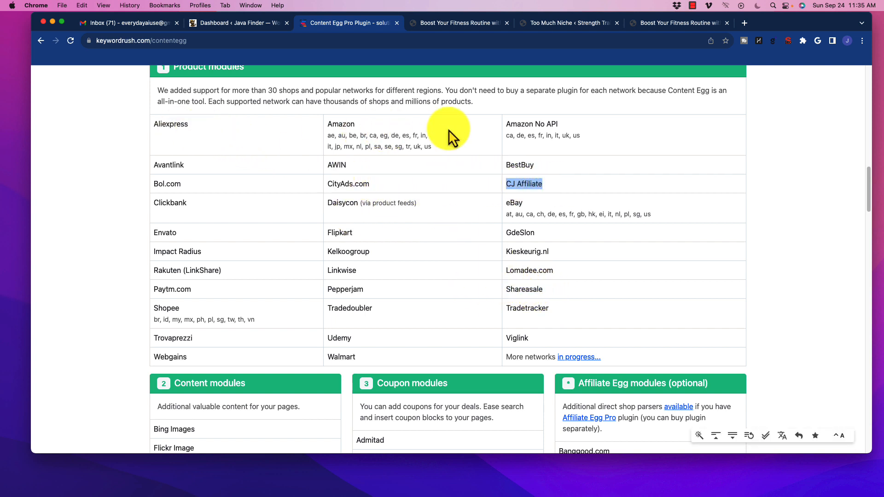
drag(239, 130, 128, 122)
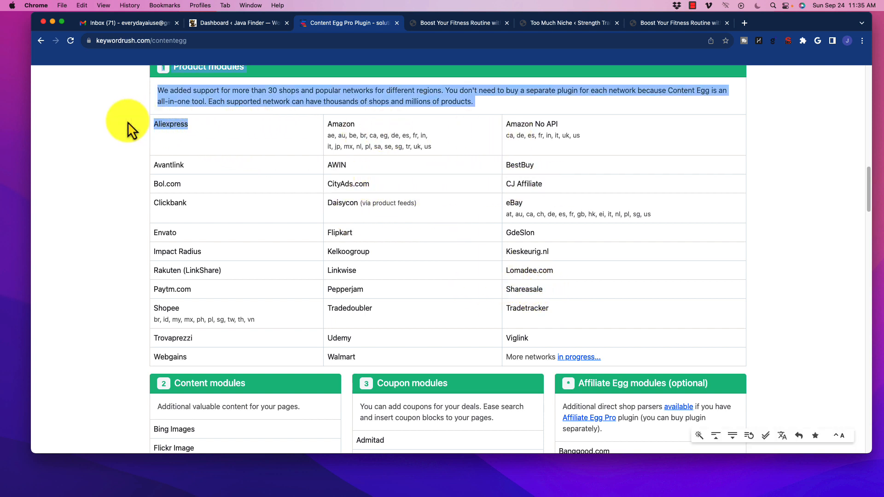
click(126, 262)
Skim the other Content Egg modules, powerful features, advanced integrations and customer reviews, and return to the page's beginning
scroll(120, 263, down, 5)
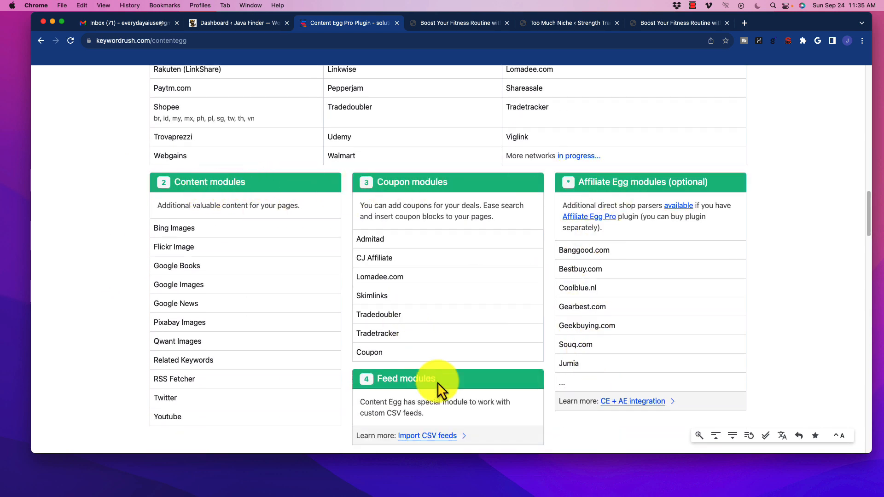
scroll(162, 252, down, 8)
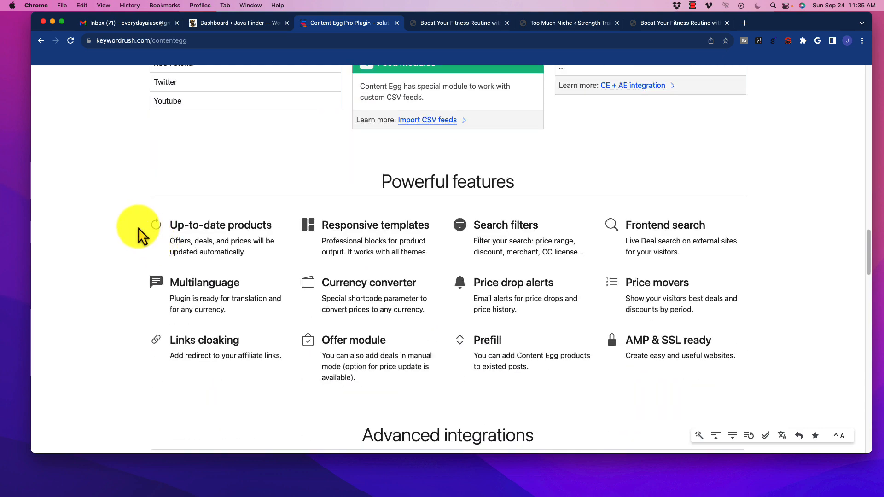
scroll(116, 226, down, 7)
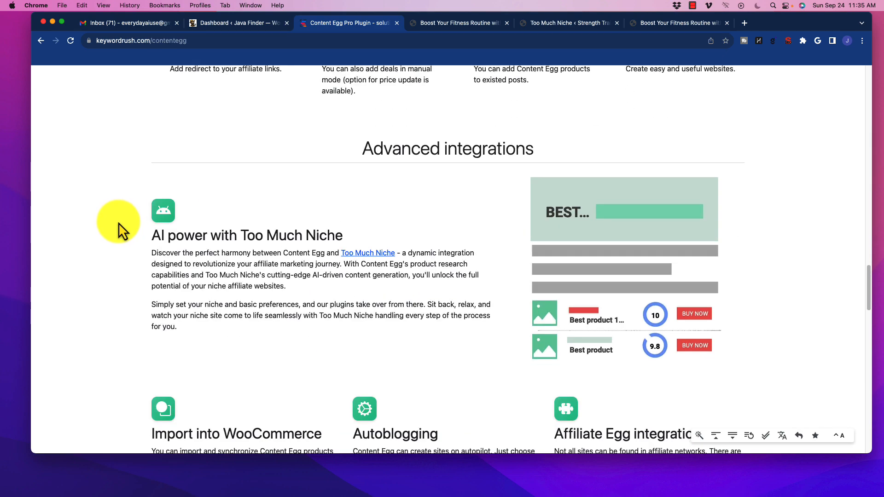
scroll(116, 225, down, 15)
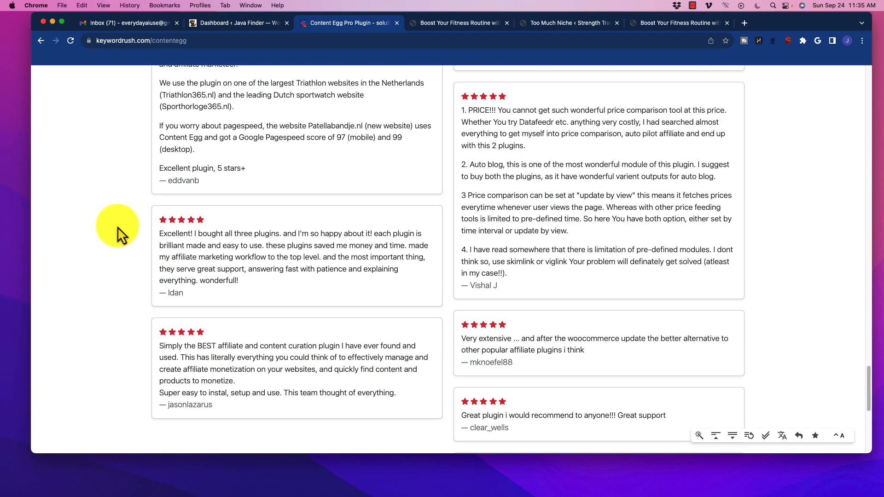
scroll(107, 225, down, 8)
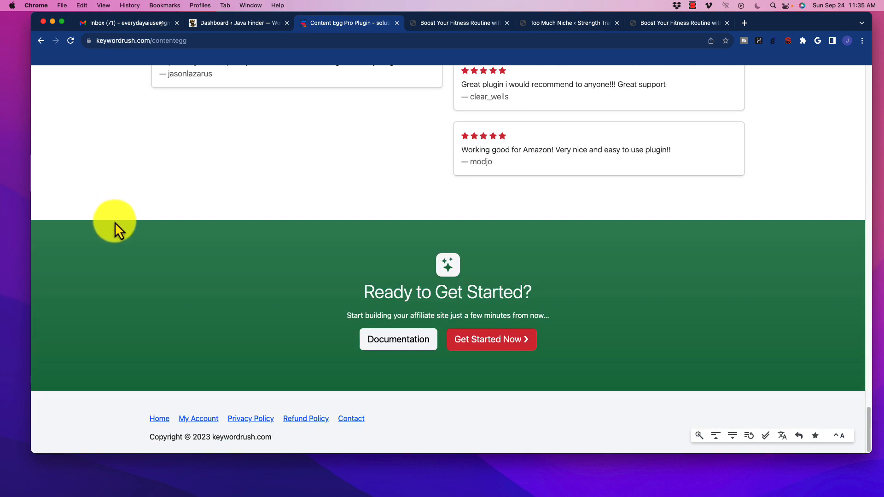
scroll(115, 222, up, 20)
scroll(114, 220, up, 20)
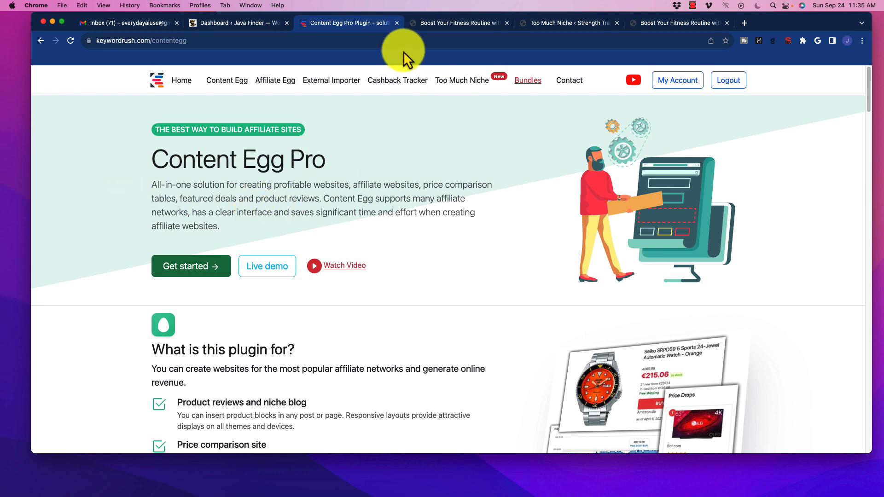
Open the Affiliate Egg plugin page, highlight its Affiliate Egg Pro title and read "Why did we create this plugin?"
click(283, 82)
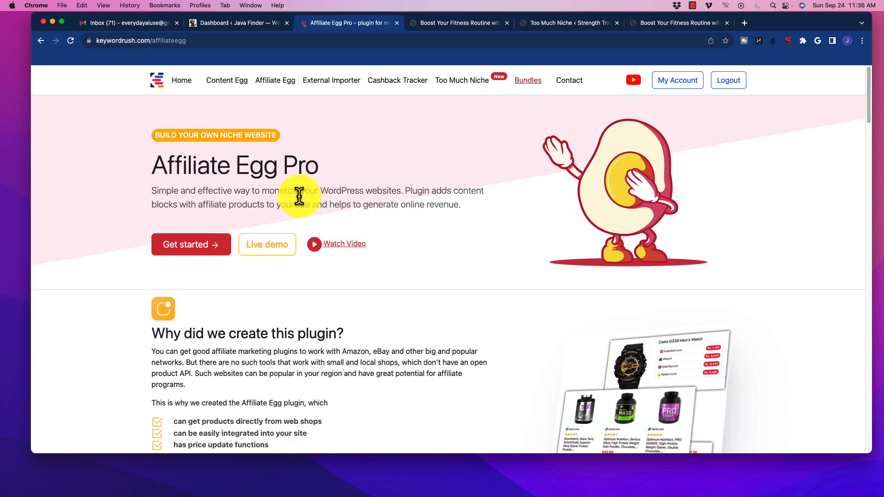
scroll(364, 336, down, 3)
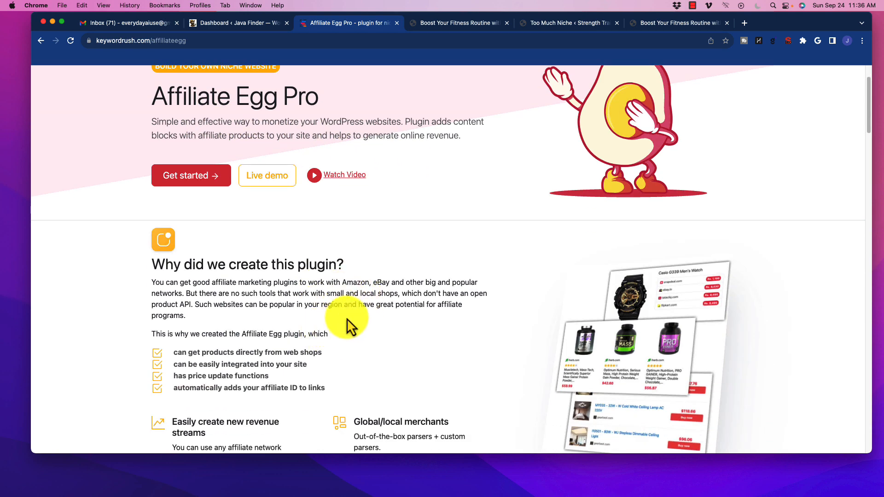
scroll(292, 301, down, 5)
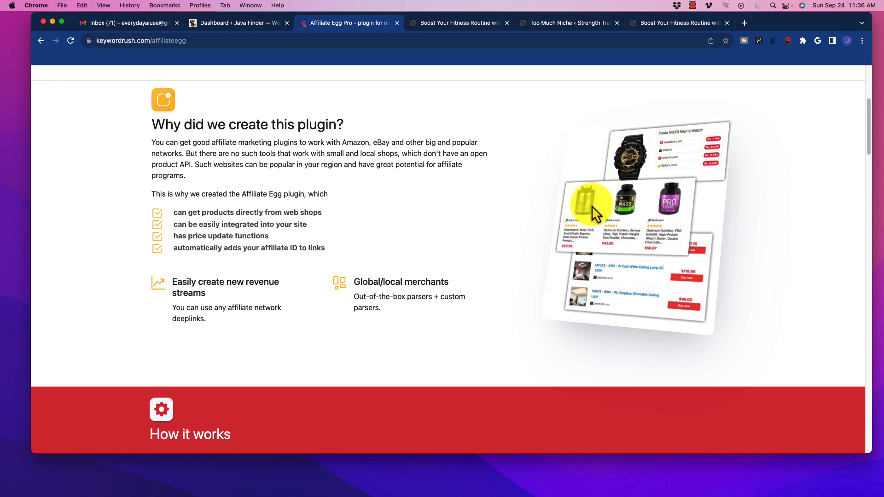
scroll(276, 225, up, 5)
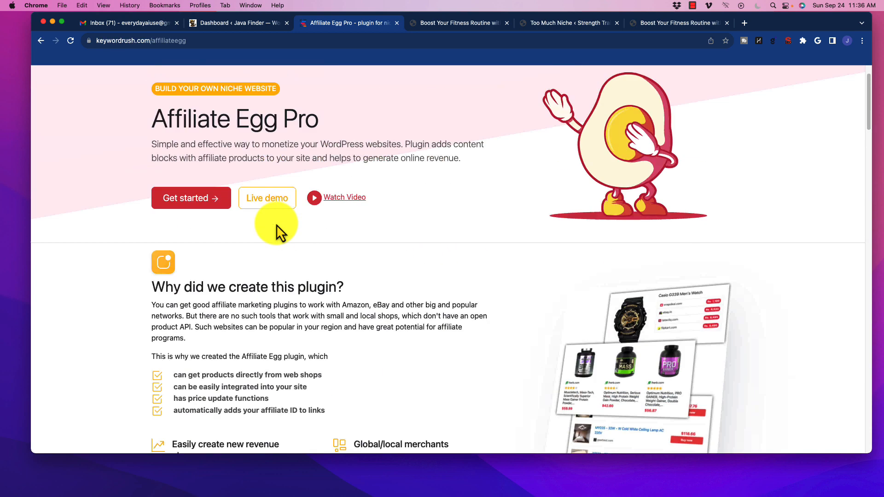
drag(154, 168, 355, 173)
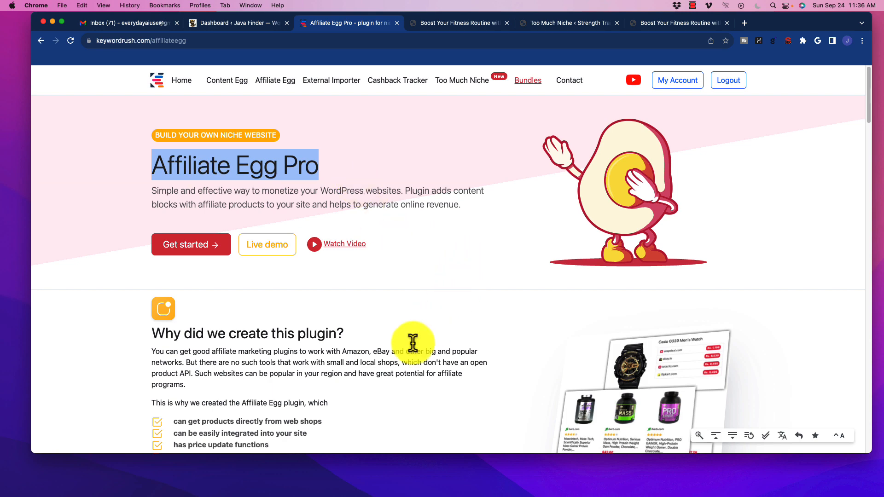
scroll(535, 364, down, 2)
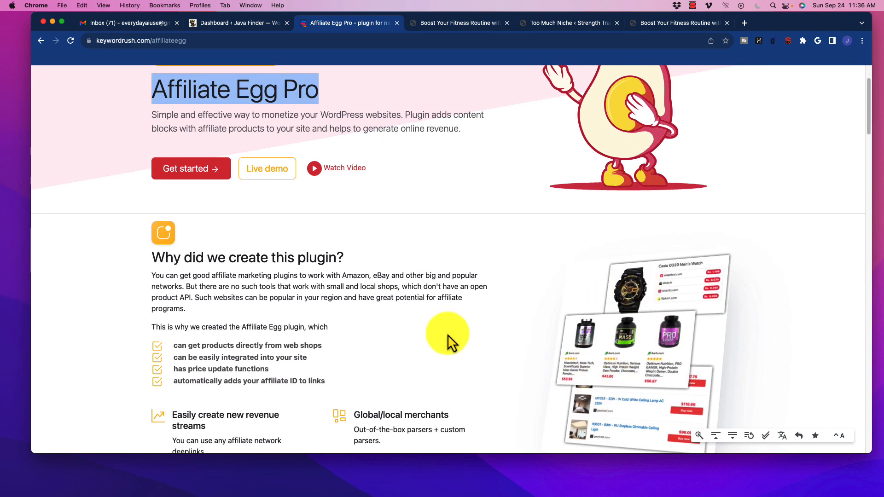
scroll(373, 323, down, 3)
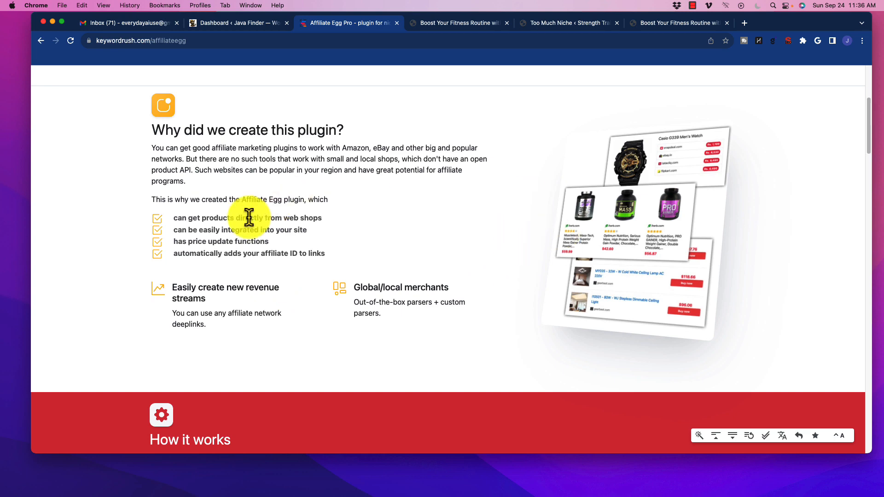
scroll(290, 244, up, 5)
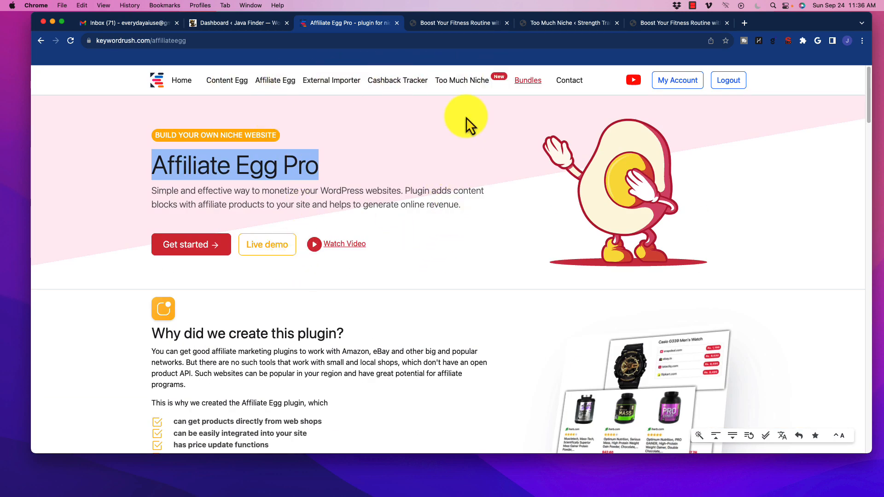
Reopen the Too Much Niche product page, and view the plugin's Niche settings and sidebar entry in the Strength Training News WordPress admin
click(461, 80)
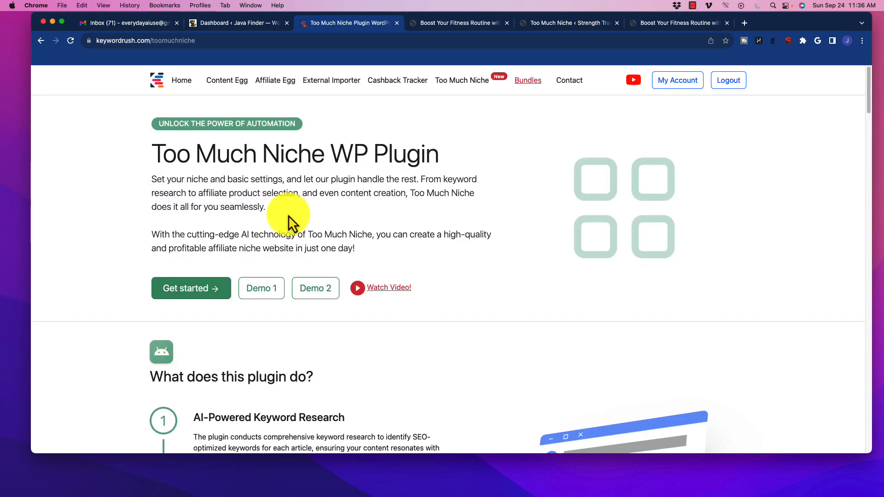
click(569, 28)
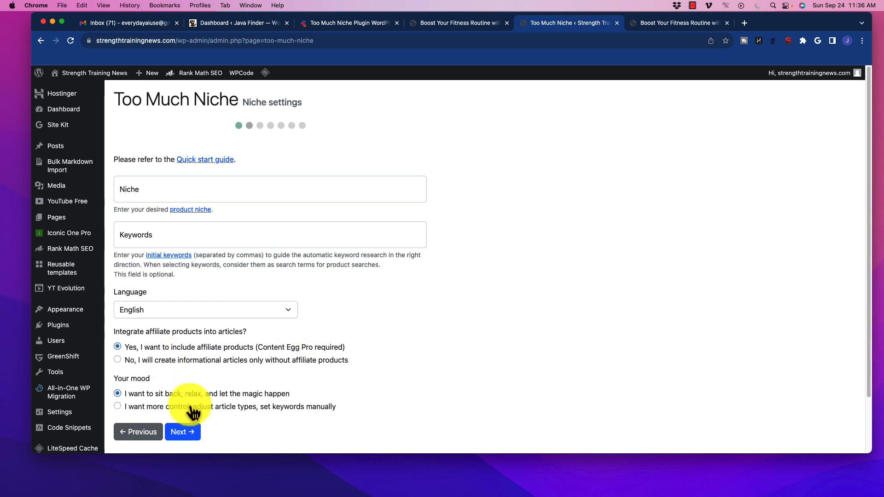
scroll(397, 336, down, 3)
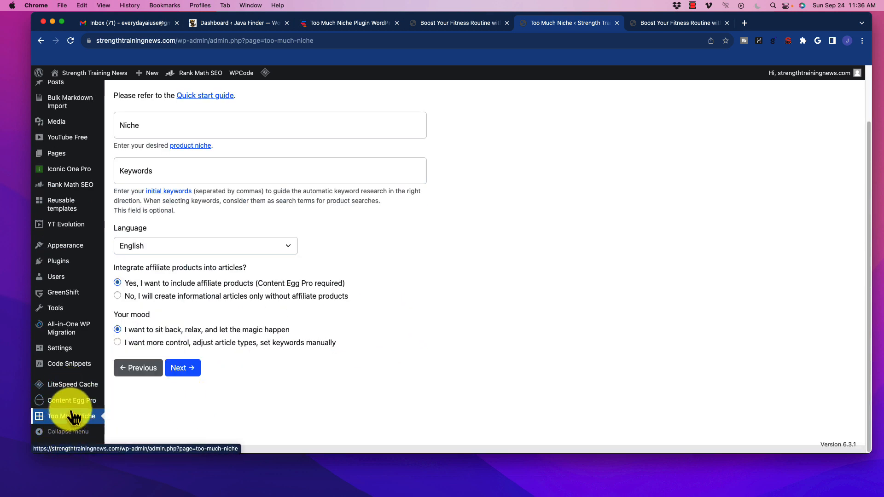
mouse_move(60, 409)
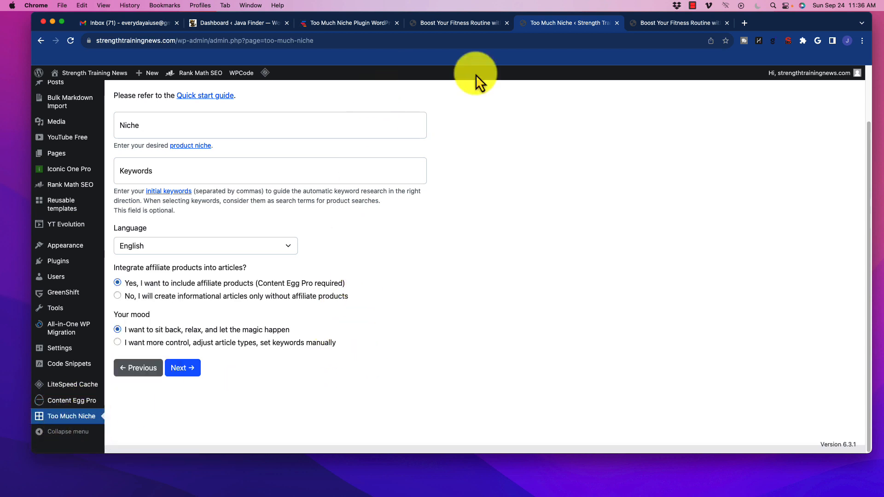
Return to KeywordRush's Too Much Niche page, skim down past its requirements and open the plugin's pricing plans
click(363, 26)
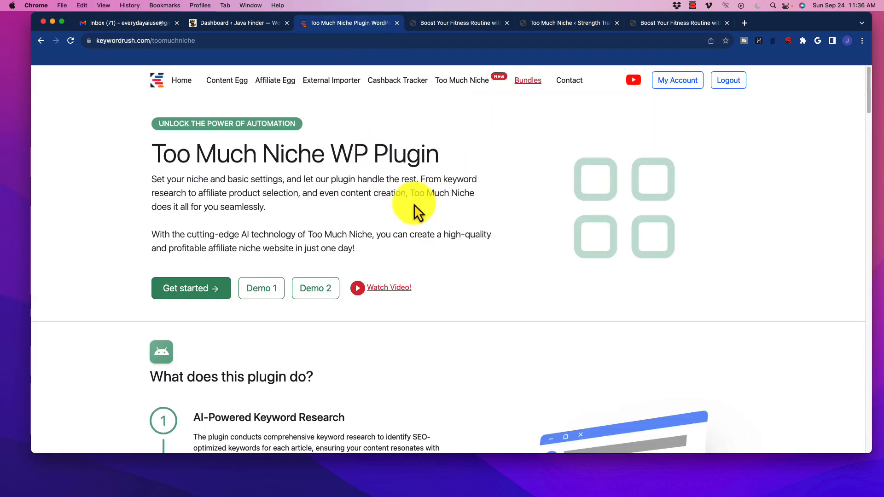
scroll(270, 322, down, 10)
scroll(272, 311, down, 20)
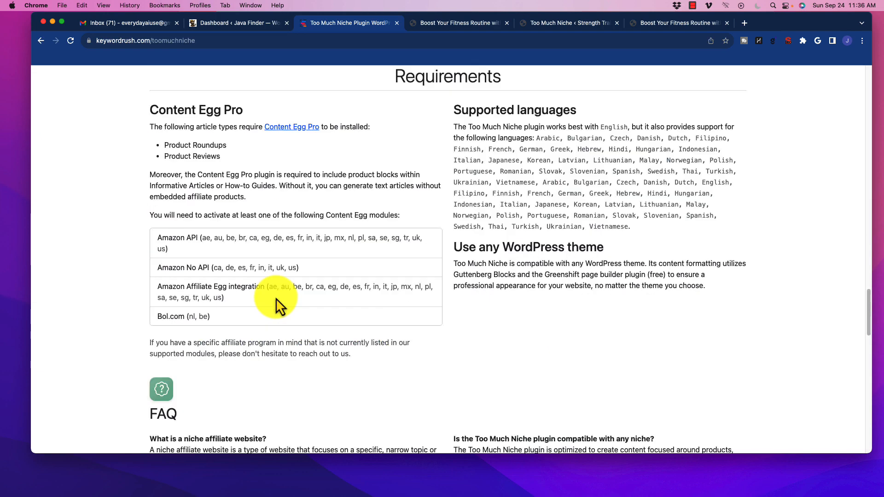
click(504, 340)
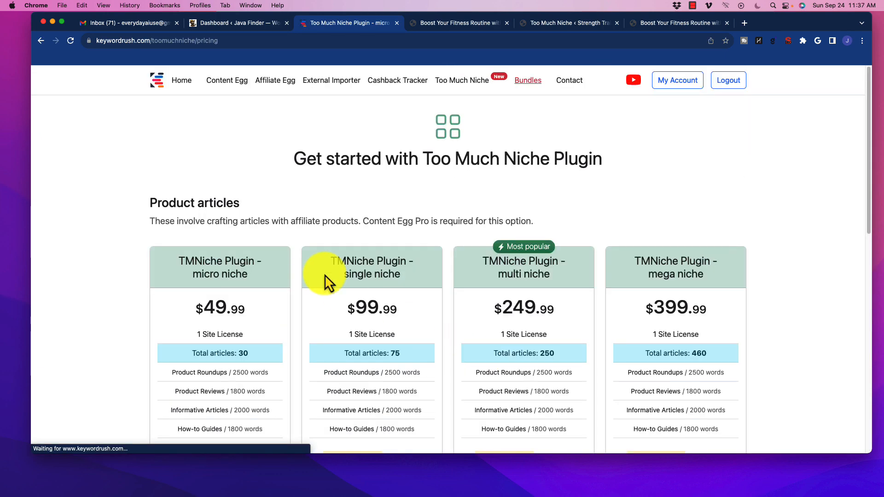
Review the Product articles plans, highlighting the single niche plan's licence and price and the mega niche plan's name and total articles
scroll(128, 256, down, 5)
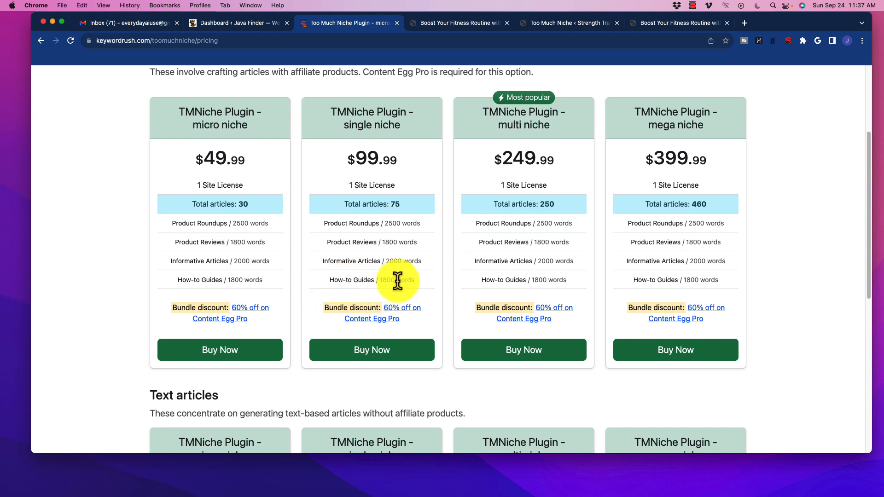
drag(349, 186, 395, 185)
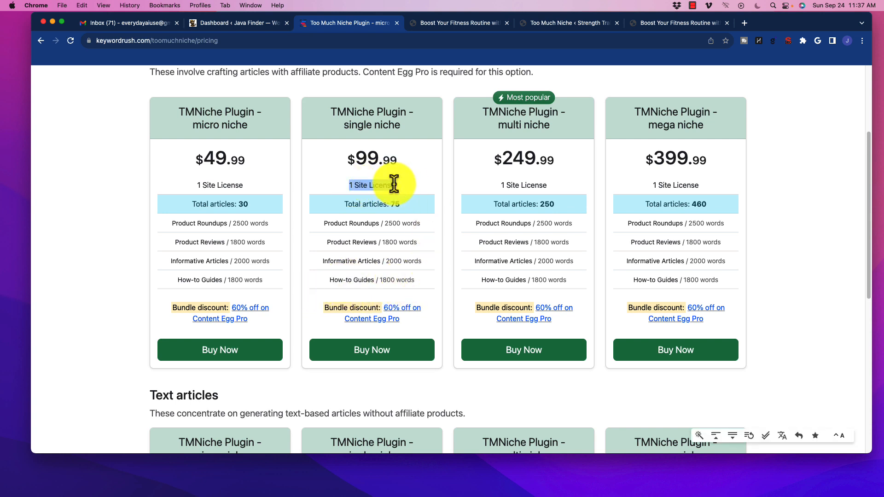
drag(349, 161, 397, 161)
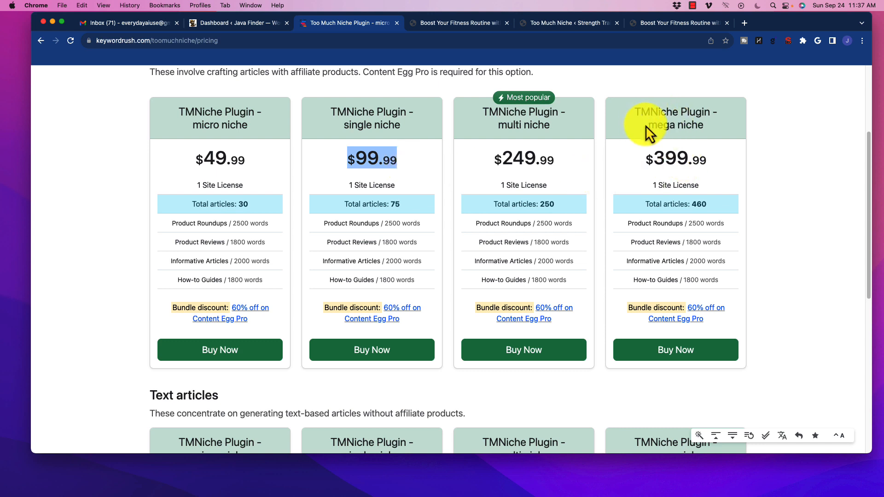
drag(646, 125, 708, 127)
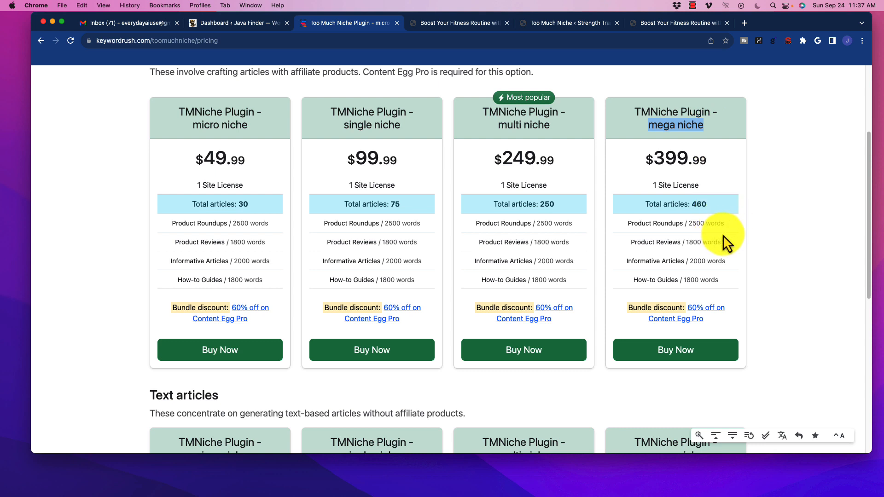
drag(645, 204, 708, 206)
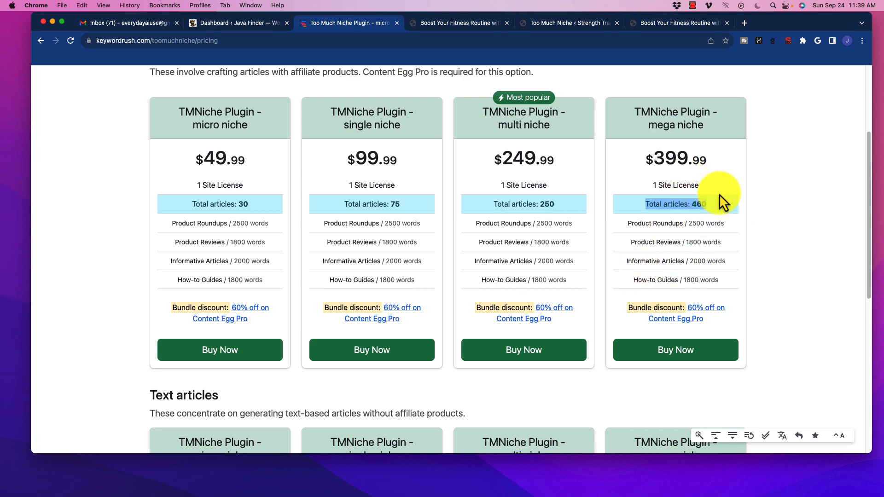
Skim the Text articles plans and the licence notes beneath them, and return to the beginning of the pricing page
scroll(559, 182, down, 3)
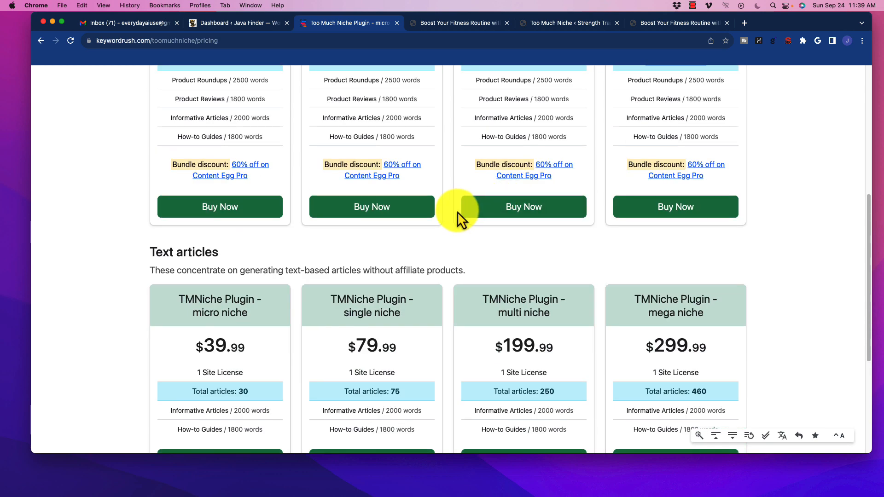
scroll(322, 197, down, 4)
scroll(347, 269, down, 1)
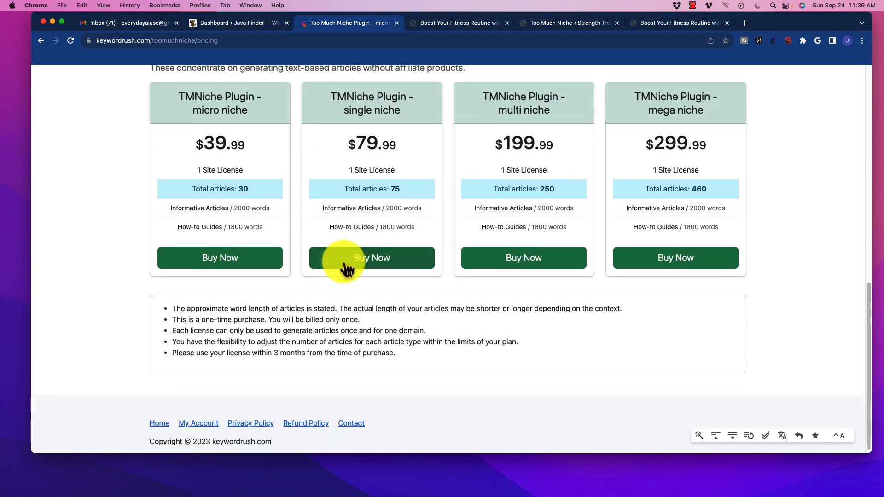
scroll(342, 258, up, 15)
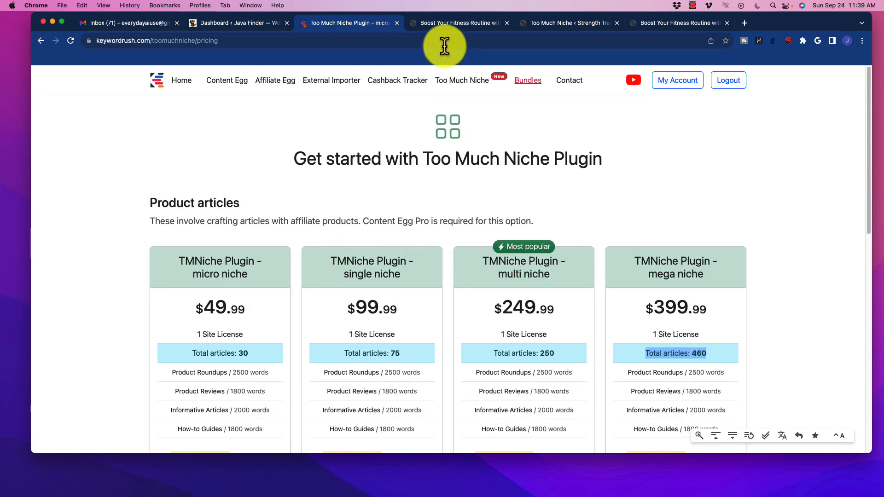
Return to Too Much Niche's Niche settings in the Strength Training News WordPress admin and enter "fitness products" as the niche
click(553, 23)
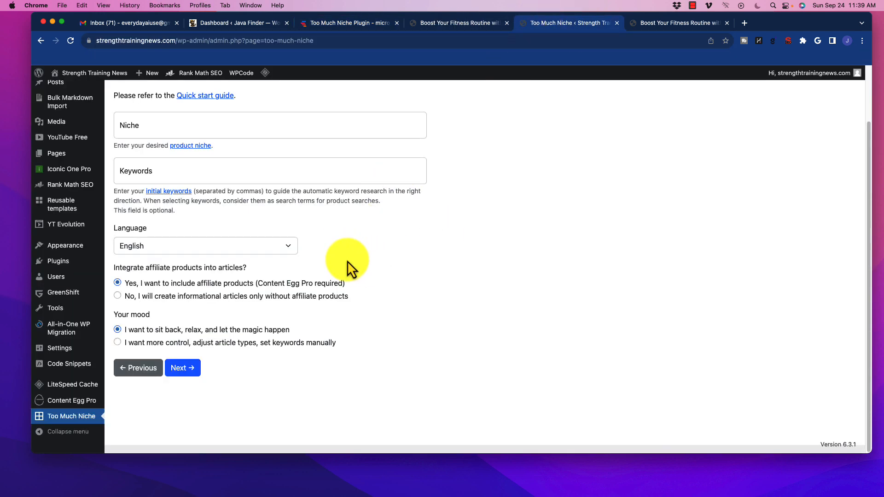
scroll(438, 216, up, 3)
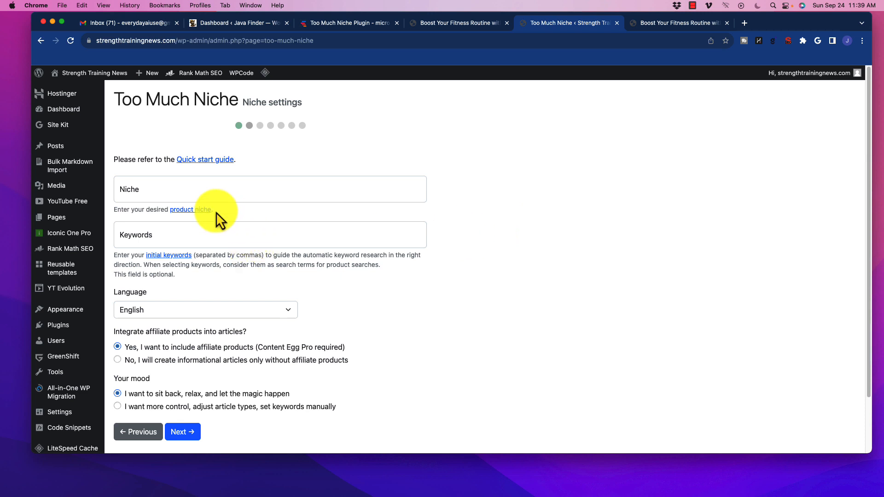
click(122, 189)
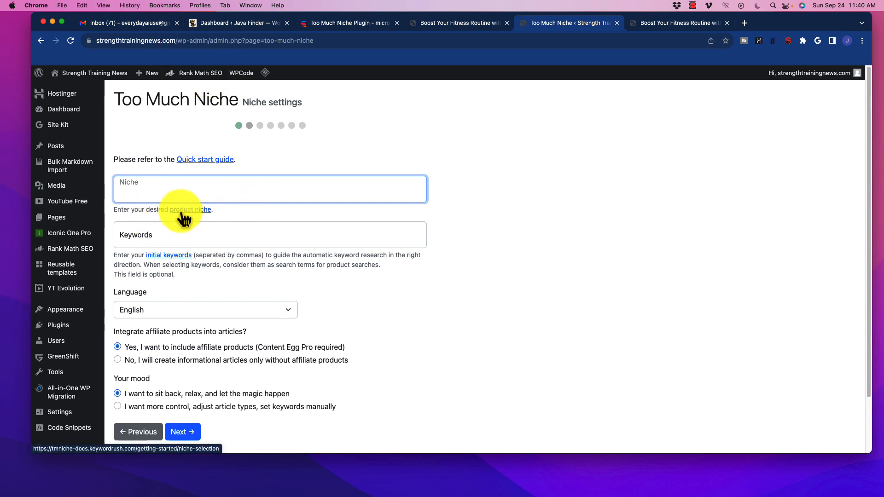
text(fitne)
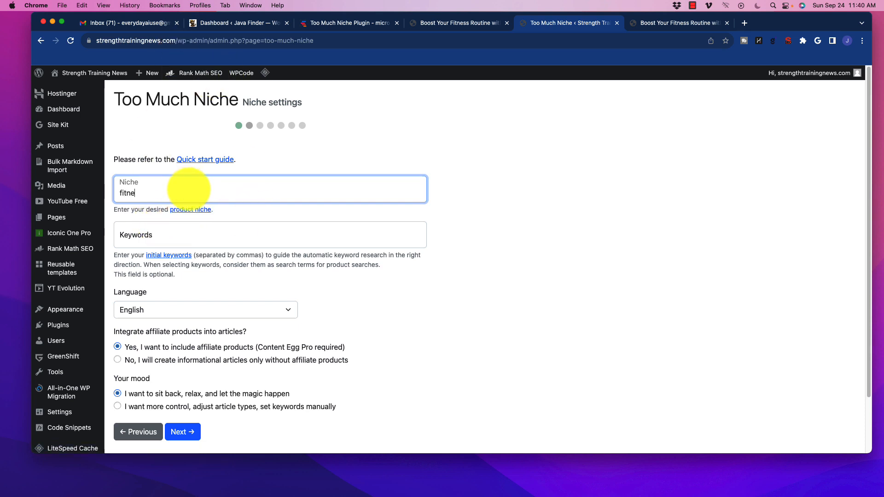
text(ss products)
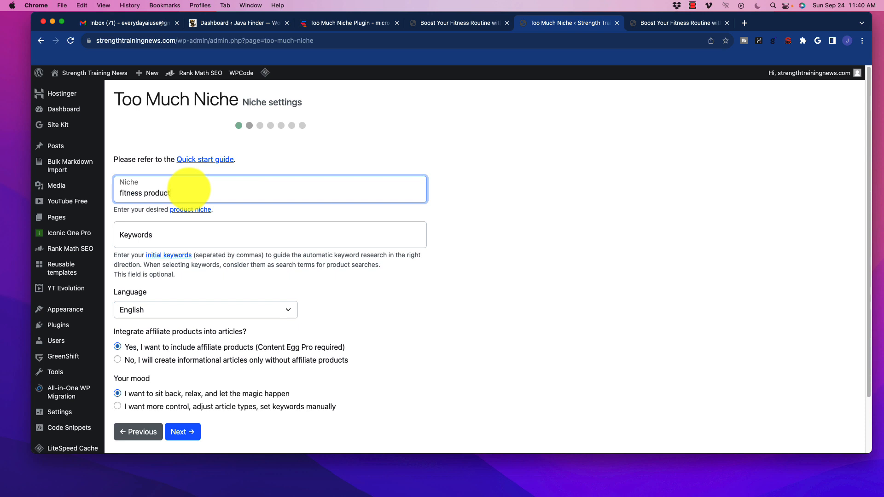
Open the product niche documentation and copy "Home gym equipment" from its examples of niches
click(192, 211)
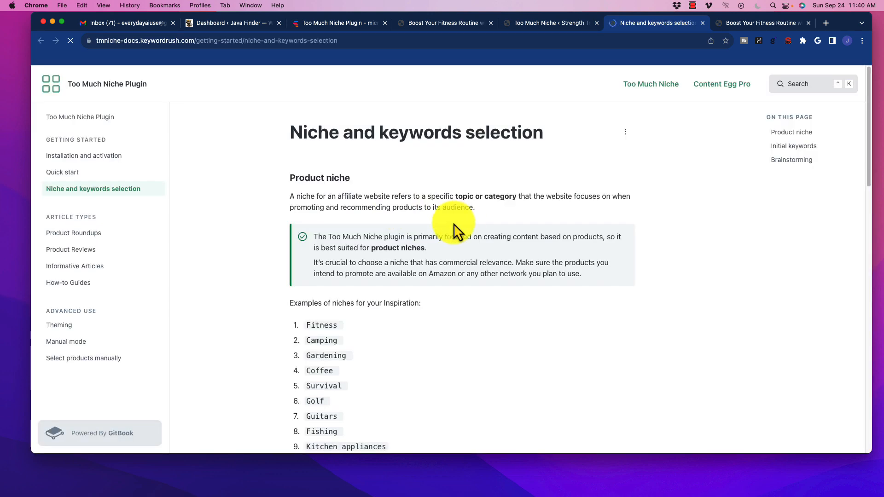
scroll(310, 286, down, 4)
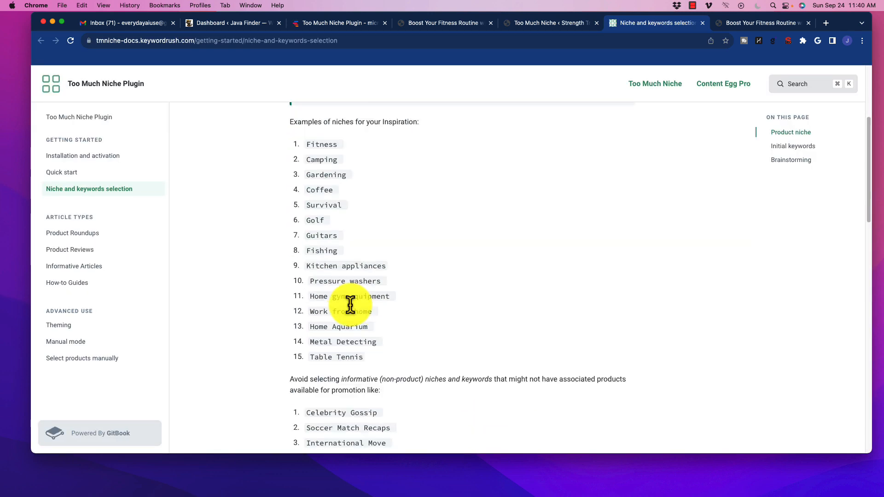
drag(345, 341, 326, 176)
click(362, 318)
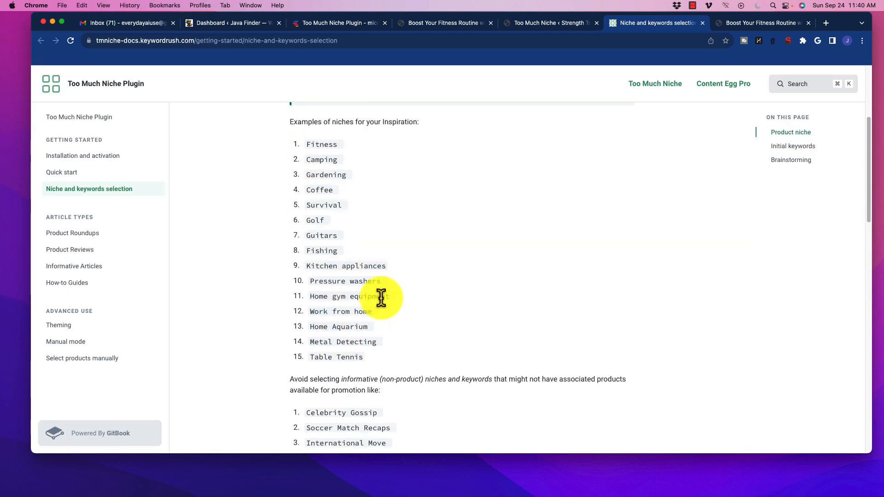
drag(389, 299, 306, 300)
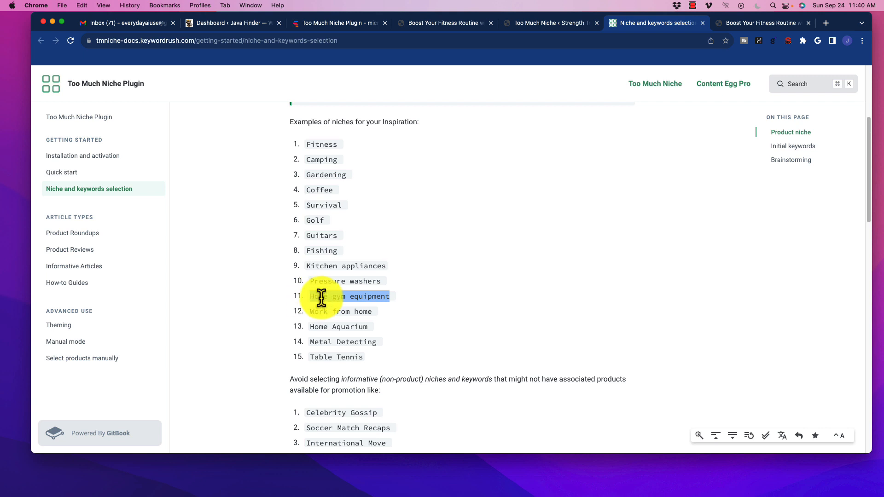
right_click(326, 298)
click(338, 318)
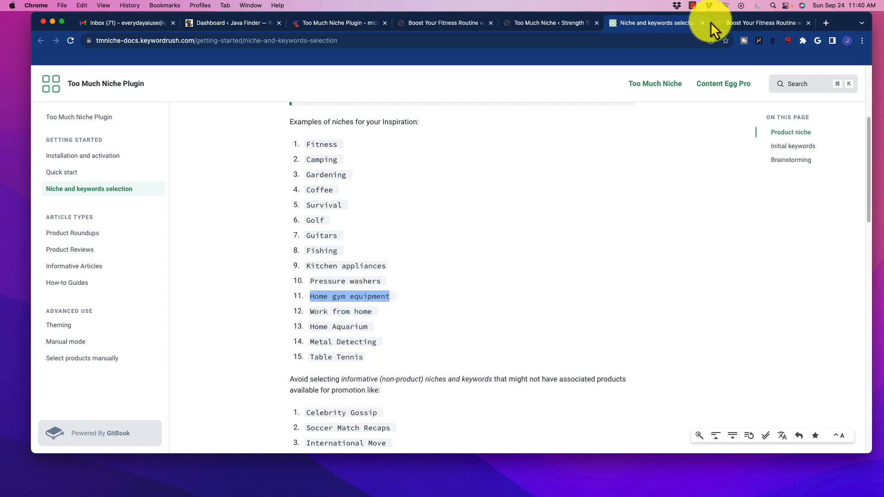
Replace the niche in the plugin's Niche settings with the copied "Home gym equipment"
click(565, 28)
drag(177, 193, 108, 203)
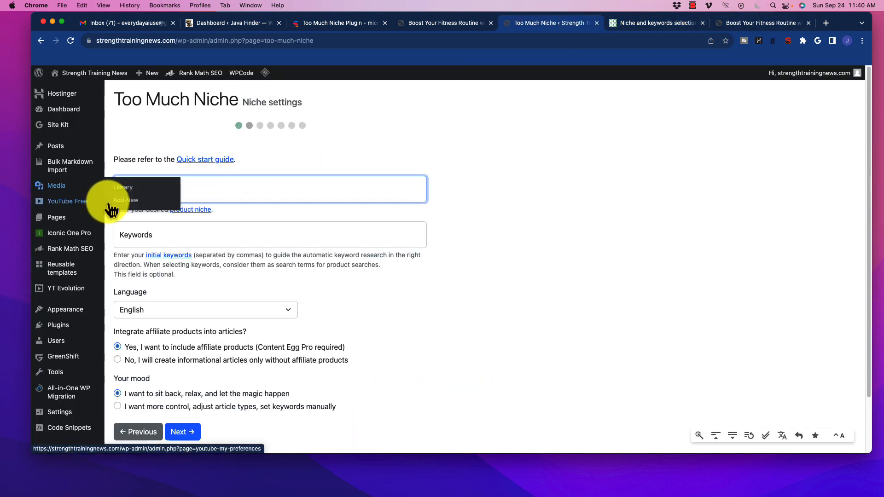
key(super+v)
click(438, 300)
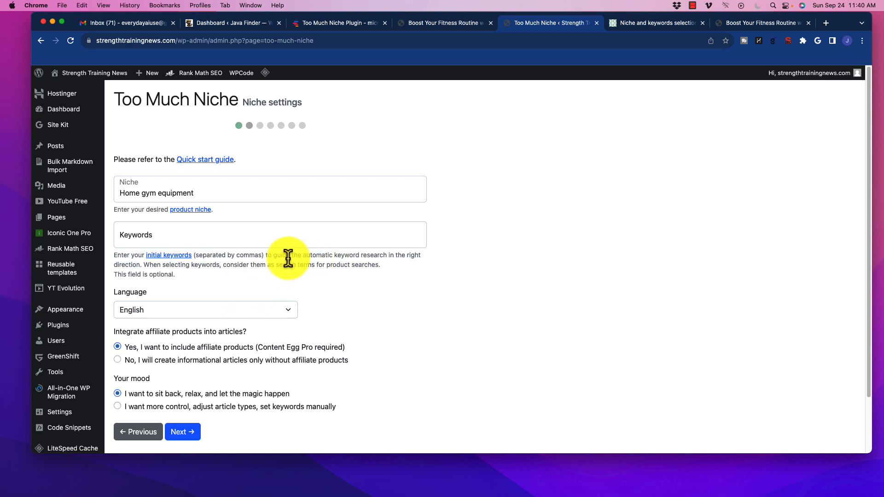
Read the hint for the Keywords field and open its initial keywords documentation in a new tab
drag(294, 255, 418, 266)
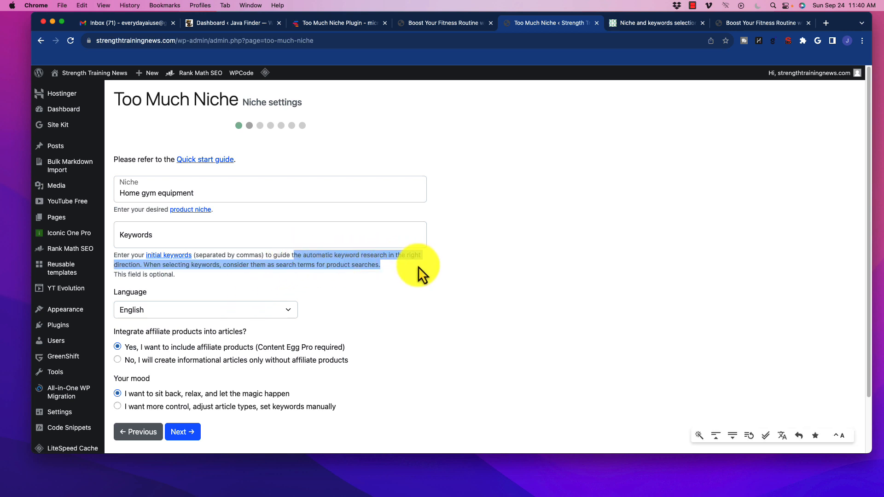
click(322, 274)
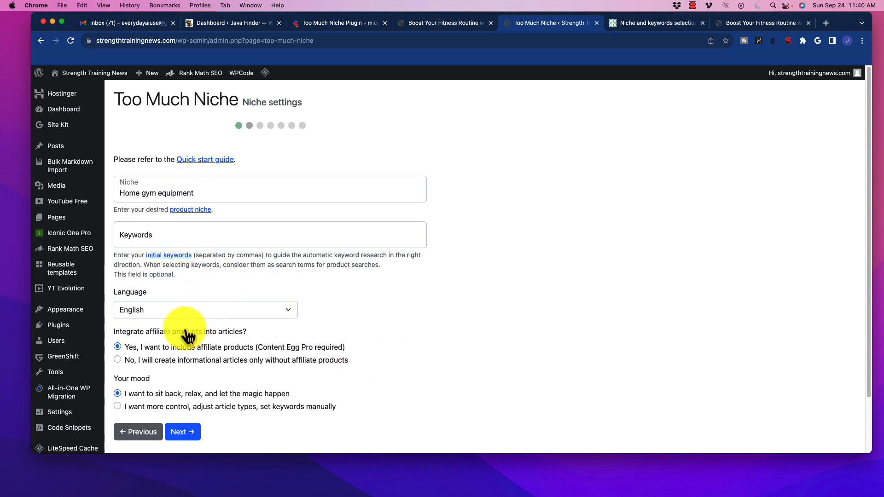
click(158, 237)
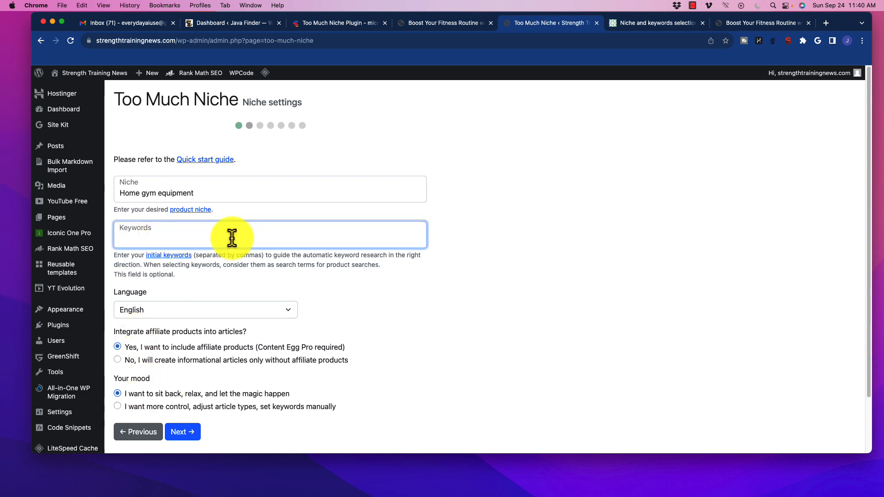
right_click(171, 256)
click(198, 258)
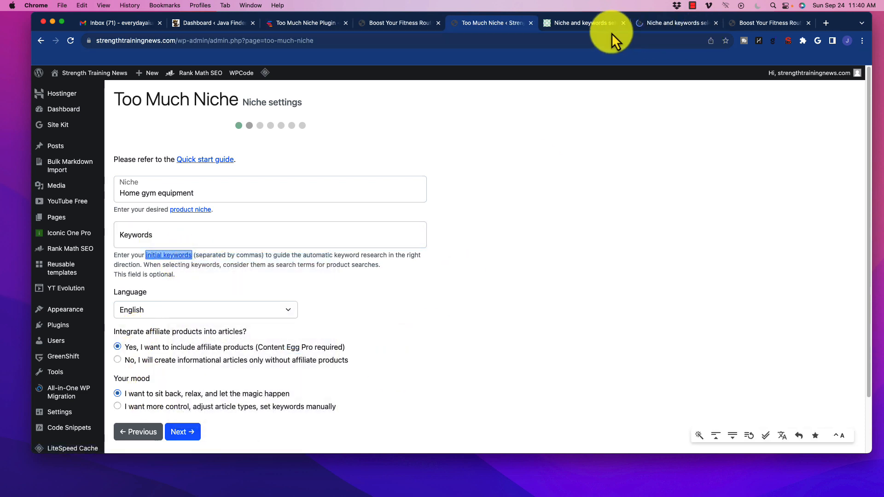
click(663, 23)
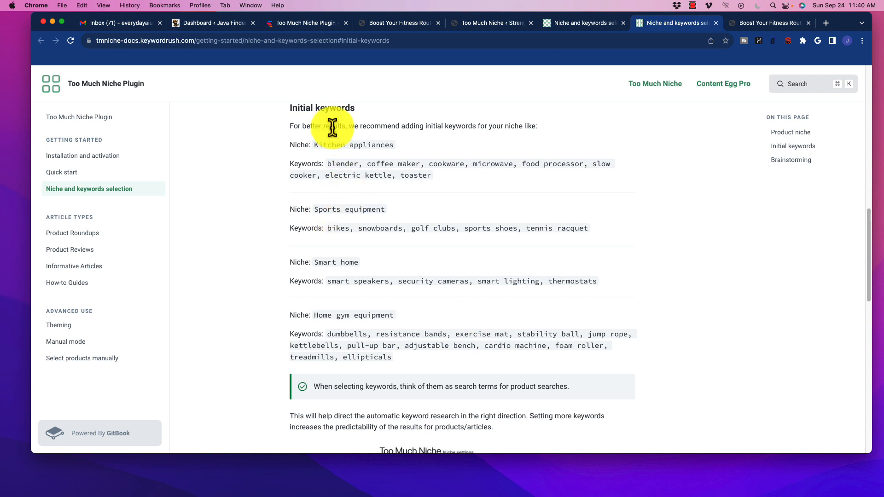
Read the initial keywords recommendation, highlighting the Kitchen appliances and Home gym equipment example niches
drag(330, 127, 540, 129)
click(541, 128)
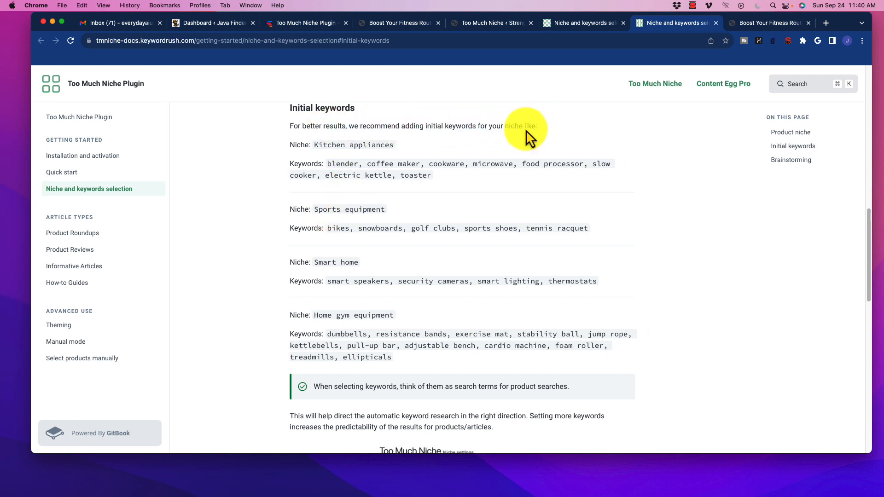
drag(312, 147, 367, 148)
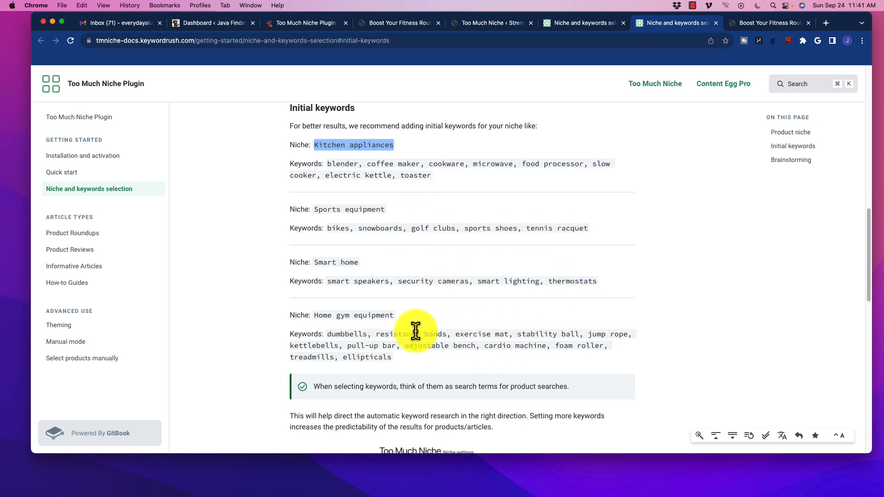
drag(313, 315, 408, 314)
click(409, 315)
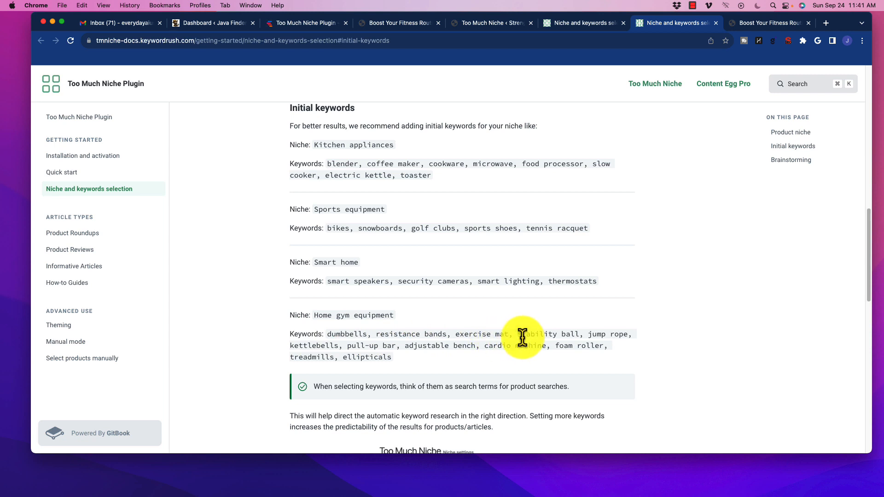
Copy the documentation's Home gym equipment keywords, from dumbbells to ellipticals, into the Keywords field of the Niche settings
drag(393, 359, 344, 339)
right_click(344, 338)
click(364, 356)
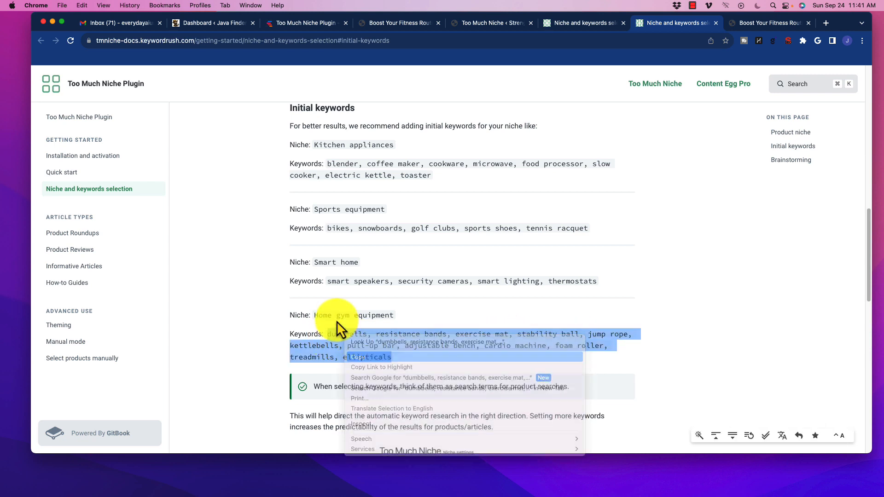
click(578, 28)
click(211, 233)
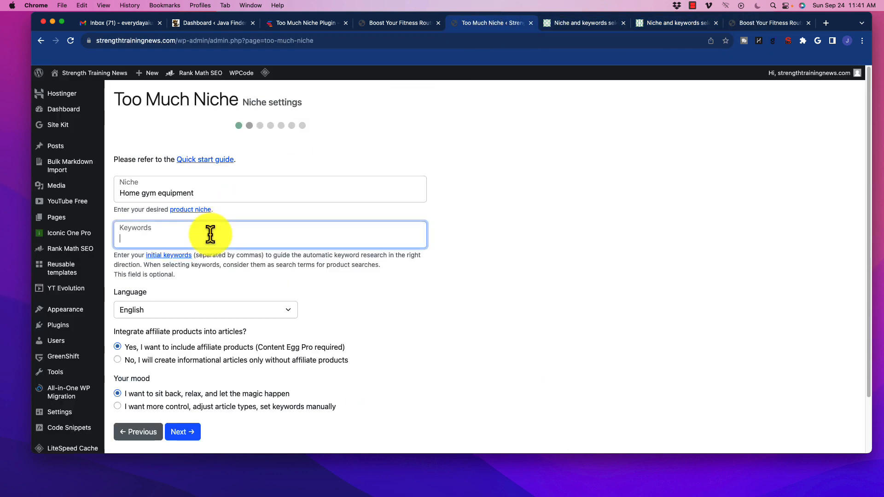
key(super+v)
click(433, 325)
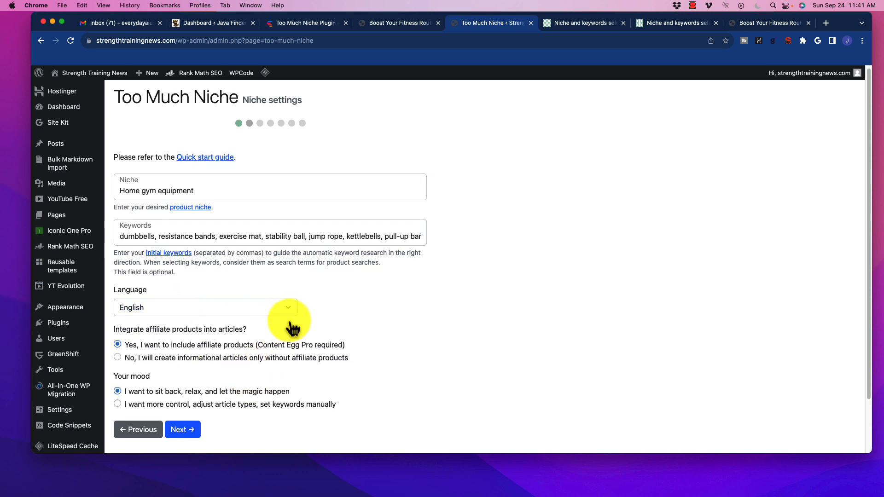
View the available languages, keep English, and choose "I want more control, adjust article types, set keywords manually" as the mood
scroll(286, 318, down, 3)
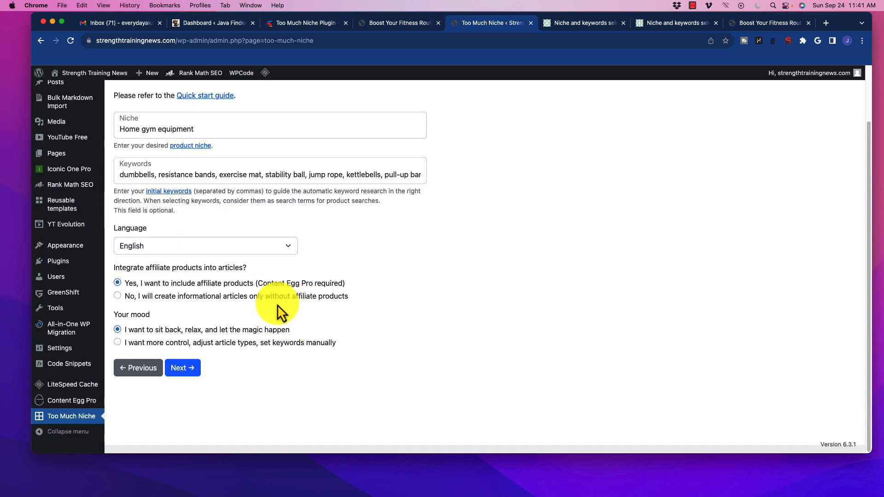
click(175, 249)
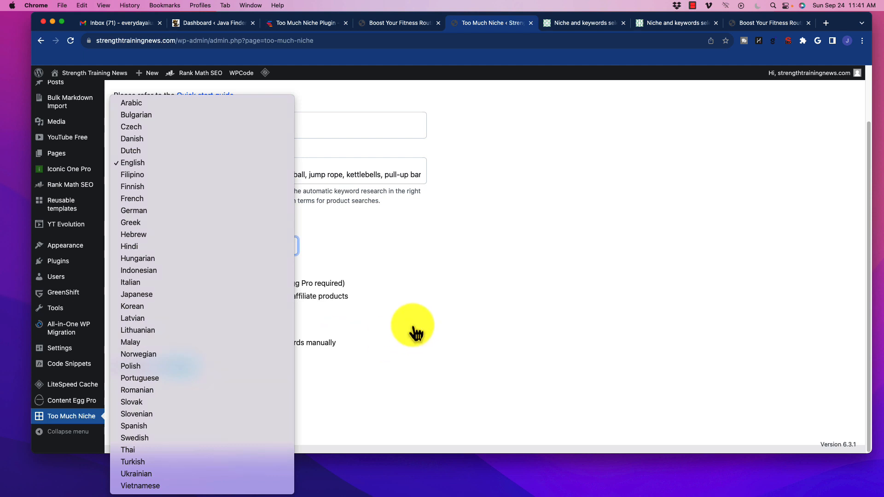
click(414, 330)
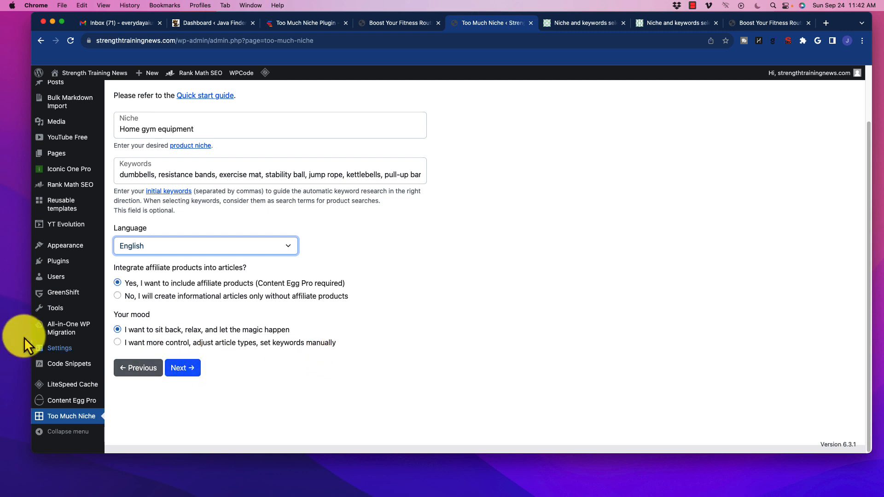
click(118, 342)
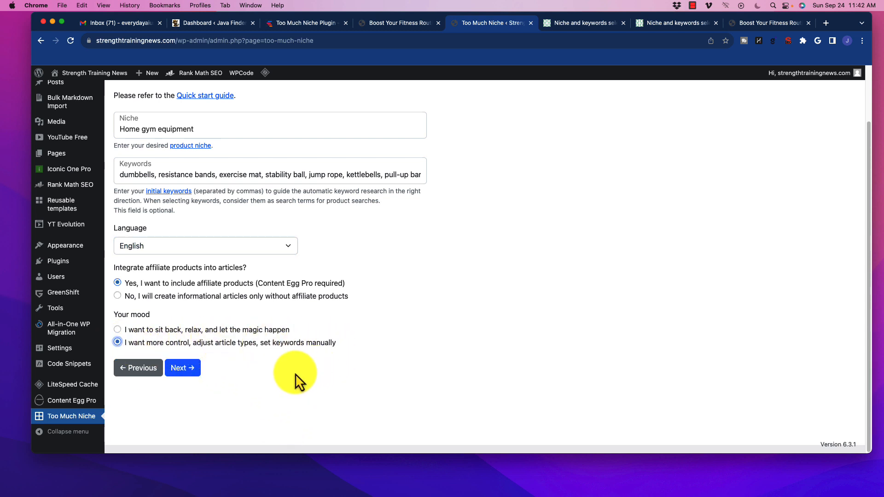
Continue to the Article settings and read the total number of articles available for distribution among the article types
click(196, 371)
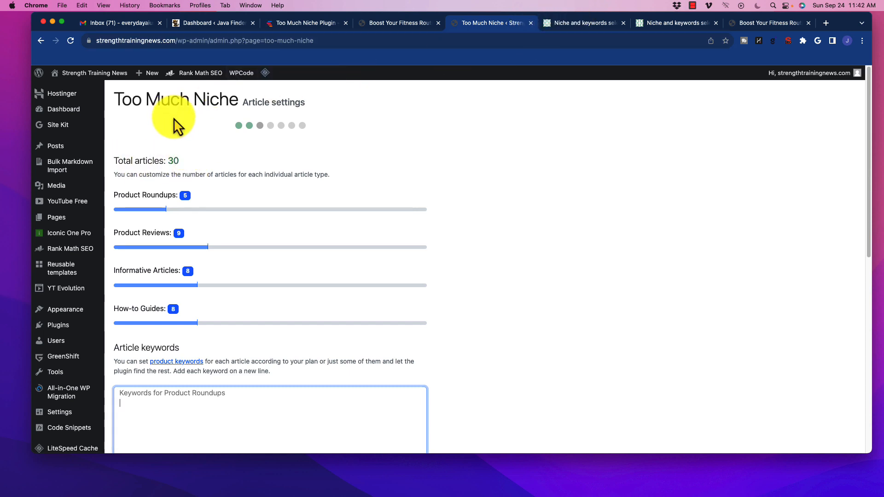
drag(124, 161, 281, 161)
click(544, 177)
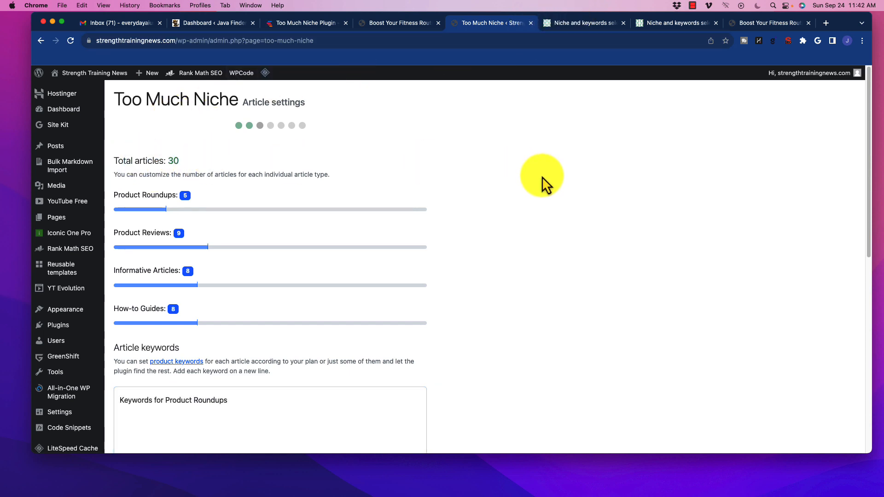
scroll(506, 250, down, 1)
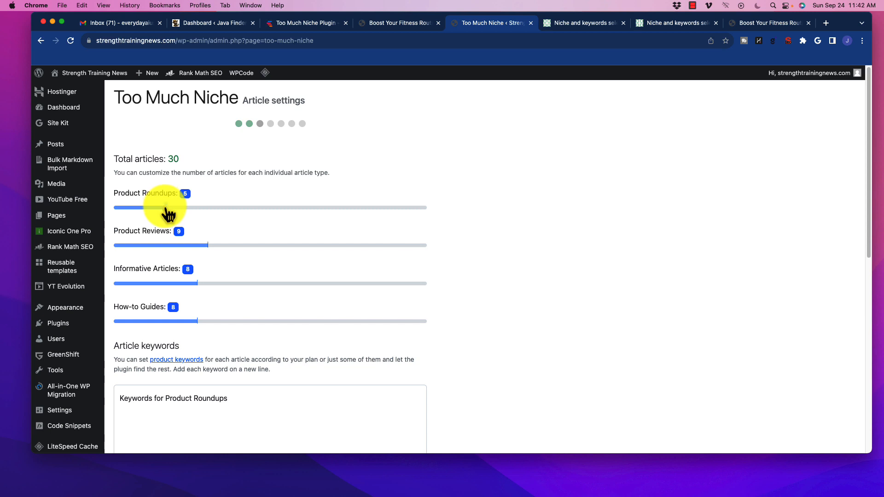
Set Product Roundups and Product Reviews to 0, and Informative Articles and How-to Guides to 15 each
drag(167, 210, 114, 210)
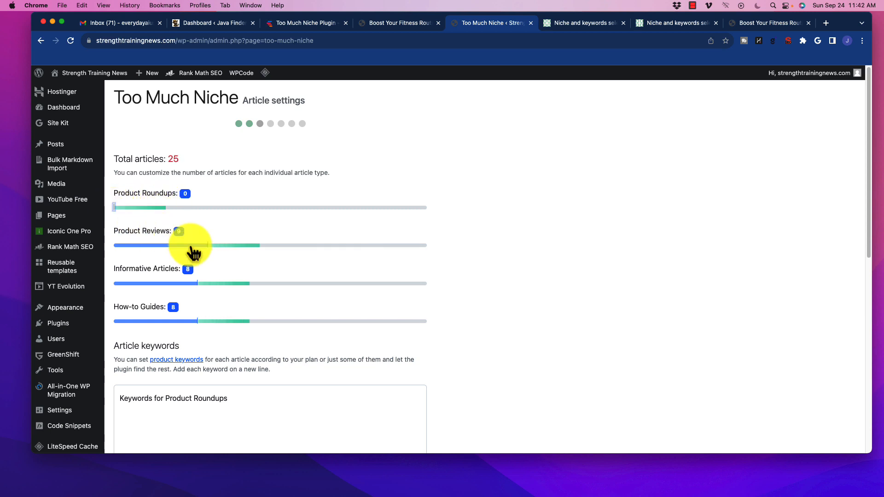
drag(210, 251, 114, 249)
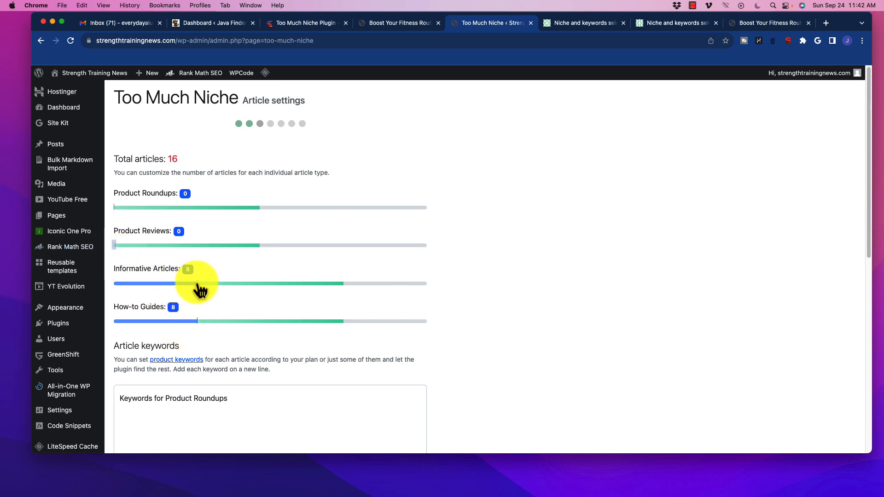
drag(198, 289, 272, 290)
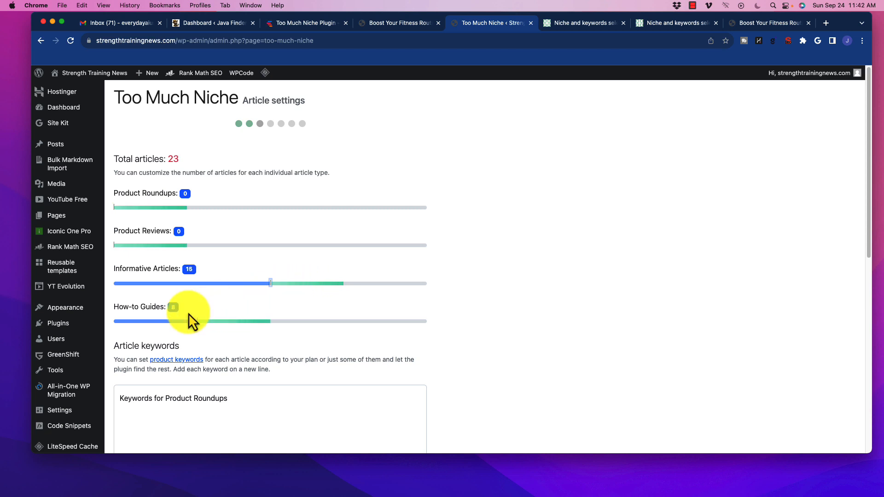
drag(199, 323, 270, 322)
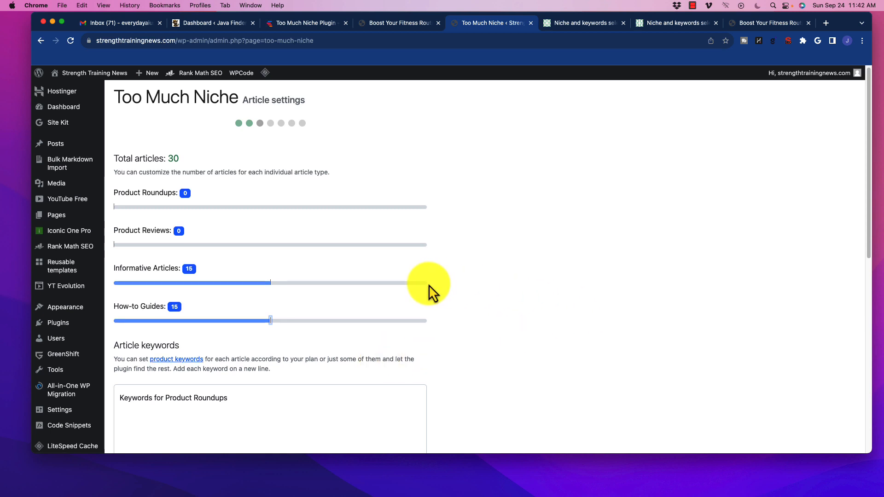
Examine the optional article keyword fields for Product Roundups, Product Reviews, Informative Articles and How-to Guides, leaving them empty
scroll(421, 292, down, 5)
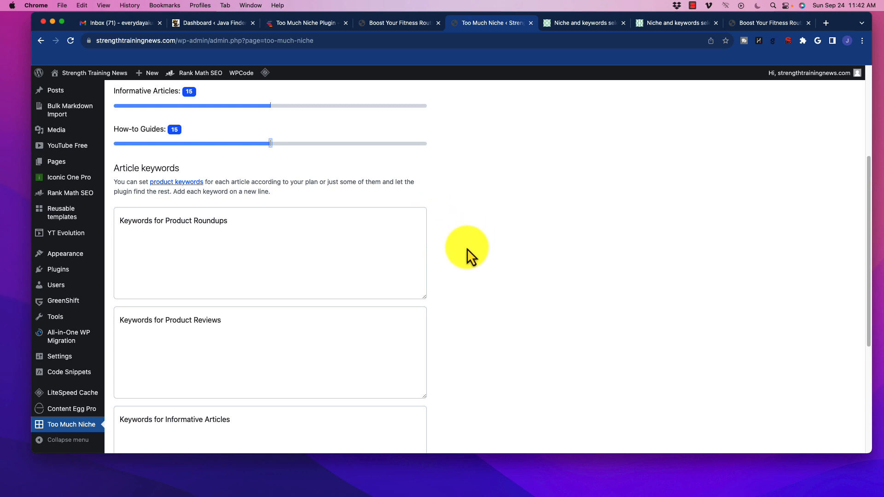
scroll(276, 231, up, 4)
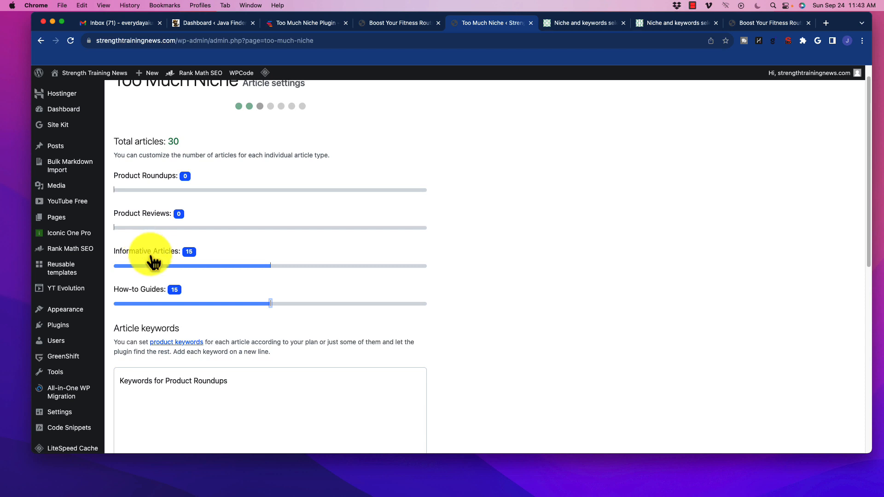
scroll(465, 337, down, 5)
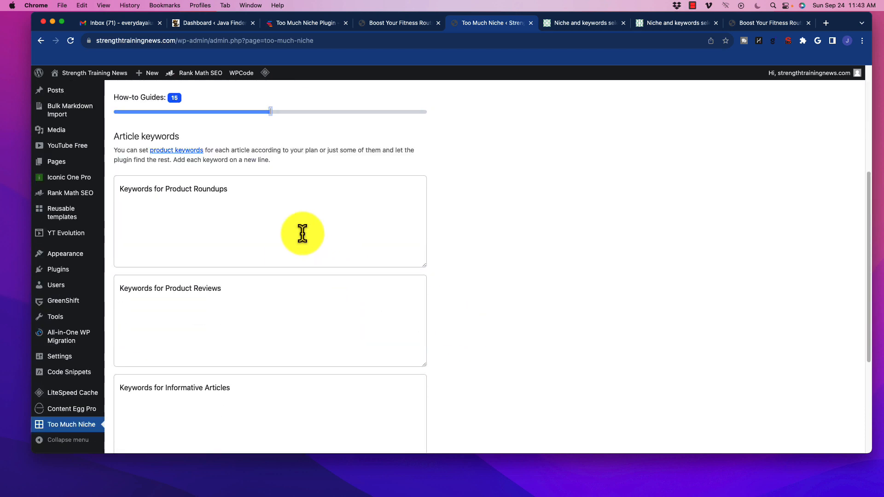
click(221, 219)
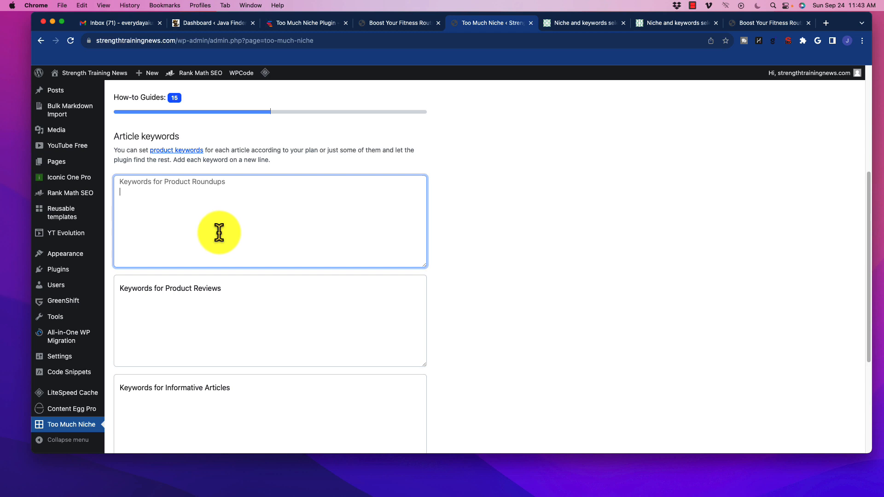
click(197, 326)
click(192, 396)
scroll(218, 371, down, 3)
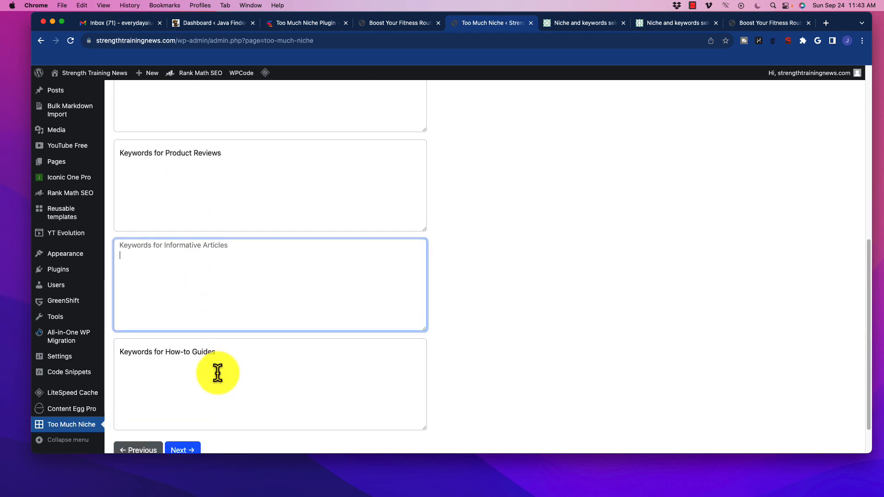
click(218, 373)
scroll(213, 249, up, 2)
click(242, 199)
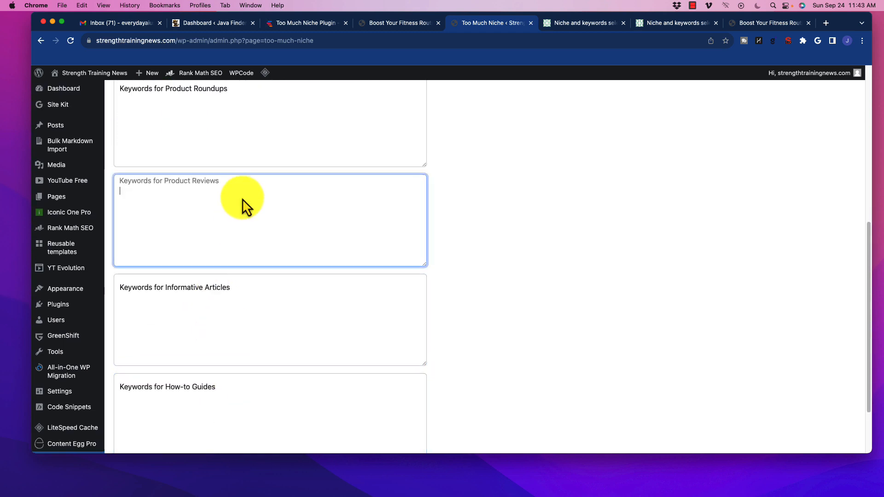
click(236, 138)
click(239, 208)
scroll(188, 292, down, 2)
click(208, 238)
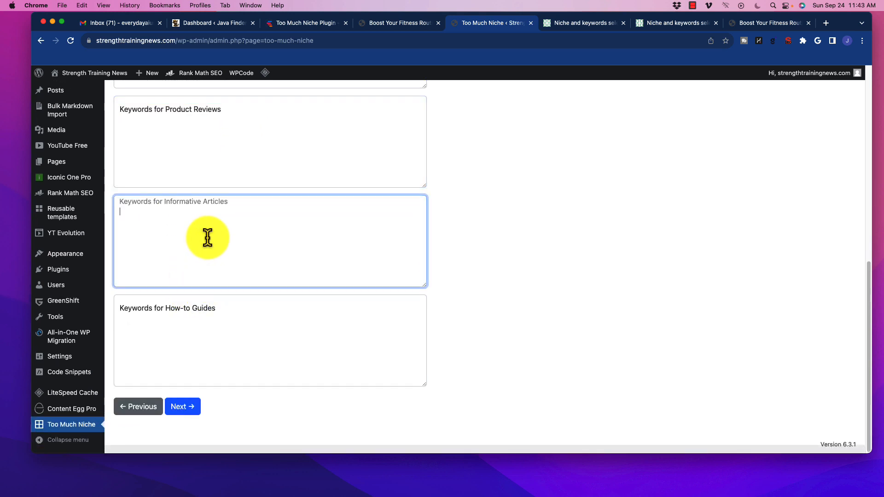
click(273, 364)
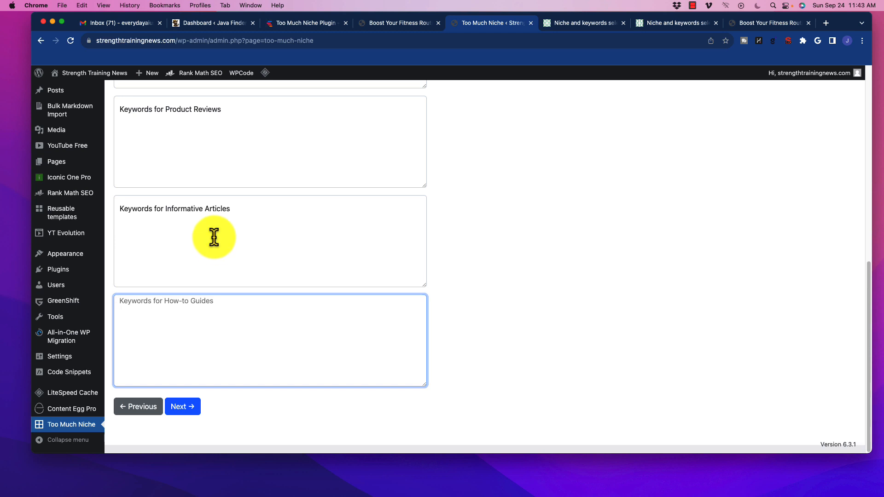
click(192, 225)
click(215, 309)
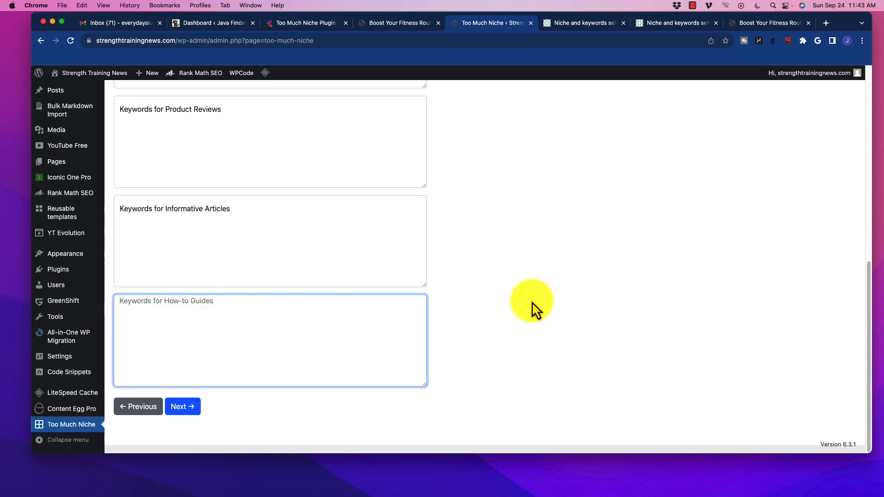
scroll(531, 310, up, 7)
scroll(425, 302, down, 7)
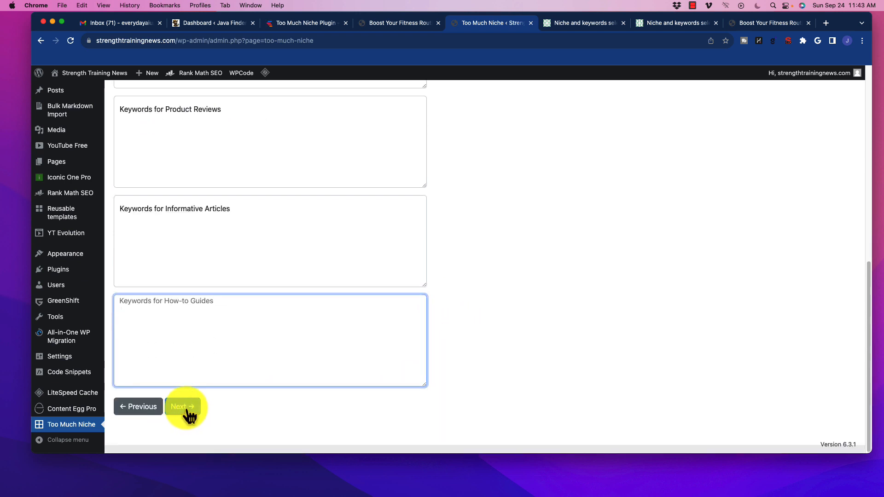
Continue to the AI settings, view the creativity levels, and keep Optimal (default)
click(187, 408)
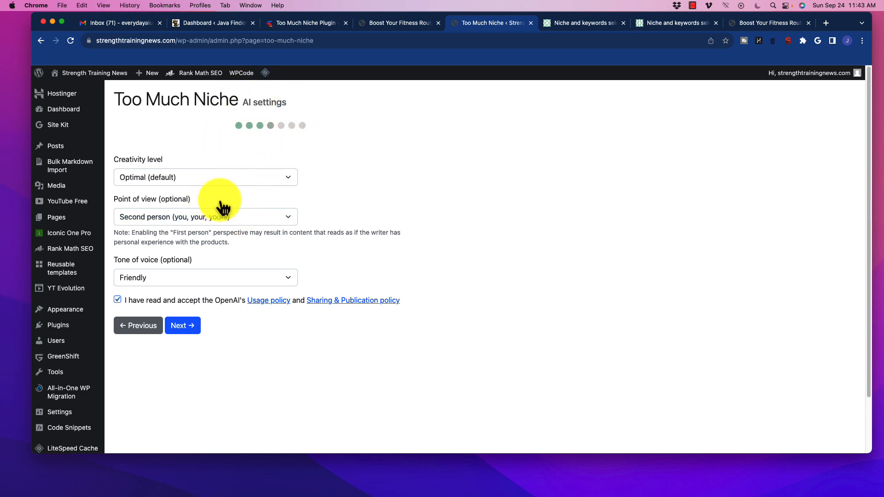
click(199, 180)
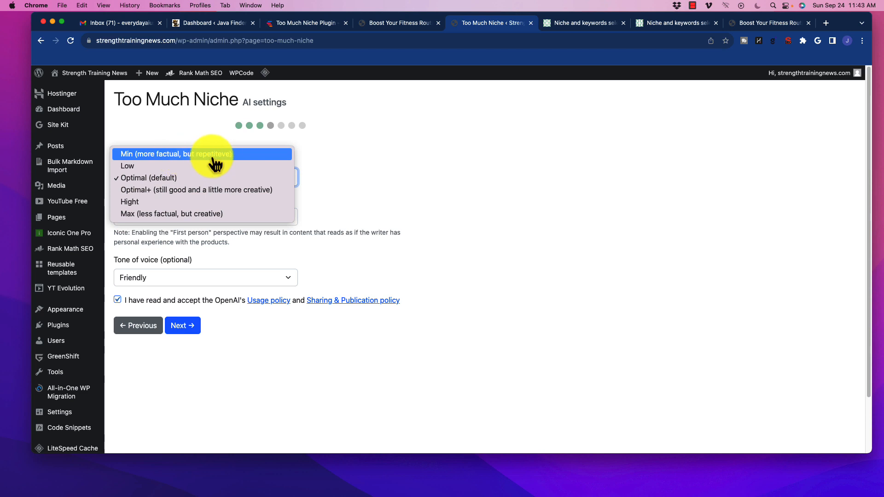
click(422, 187)
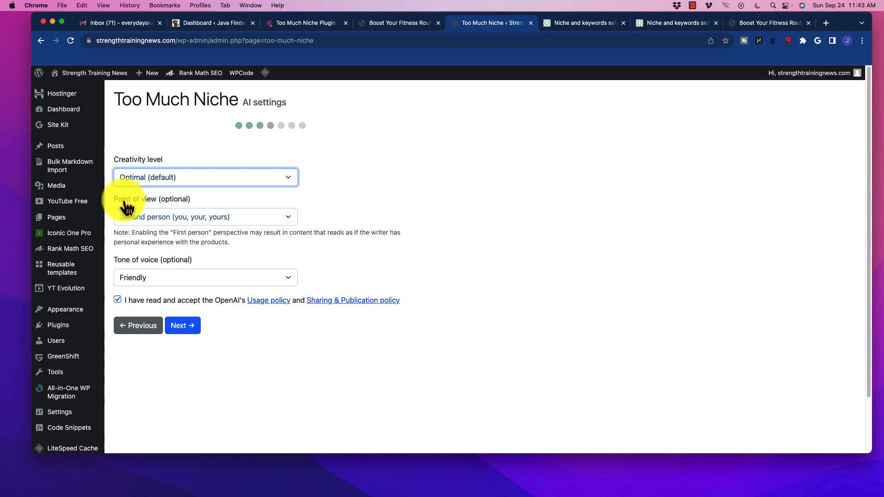
Choose Second person (you, your, yours) as the point of view and read the note about the first-person perspective
click(188, 221)
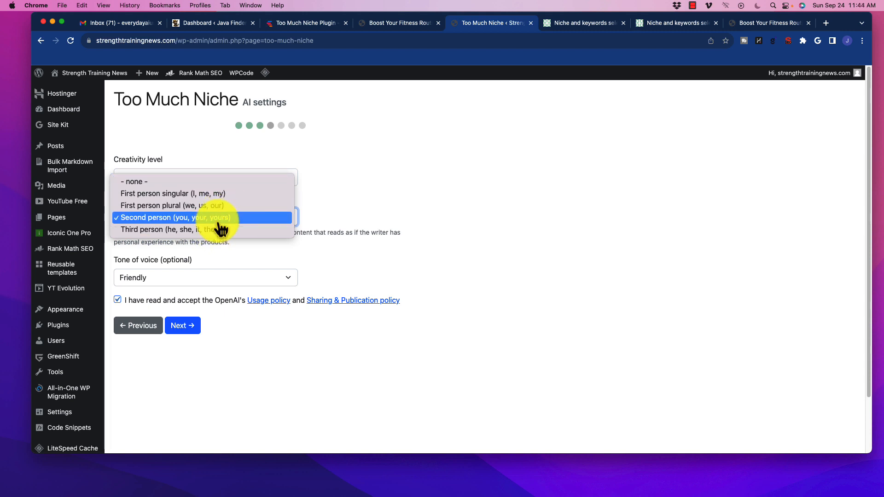
click(221, 219)
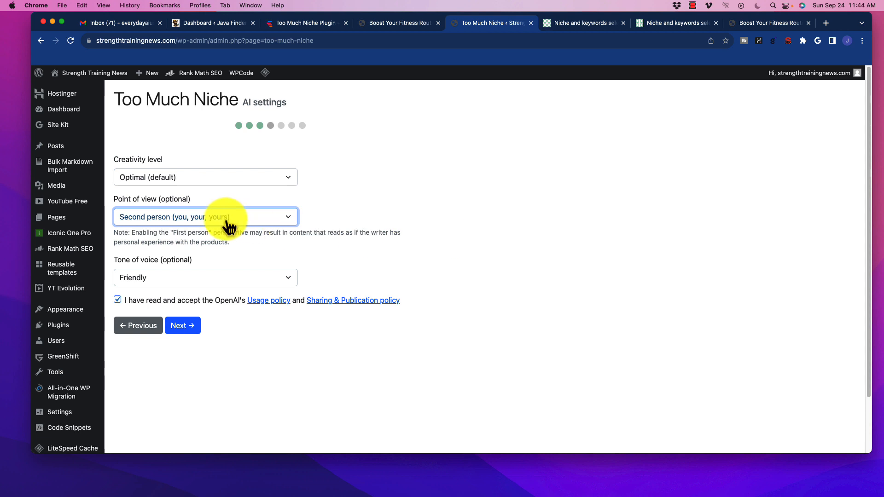
scroll(414, 290, down, 2)
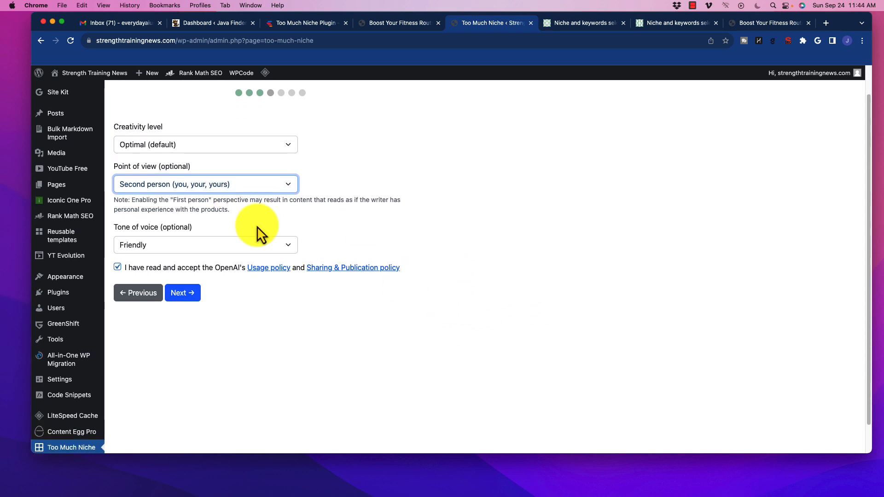
drag(242, 200, 404, 203)
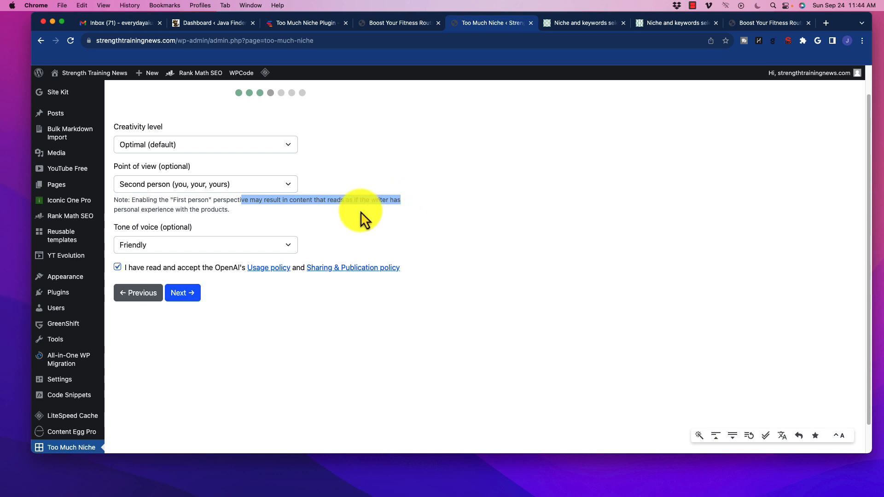
click(269, 213)
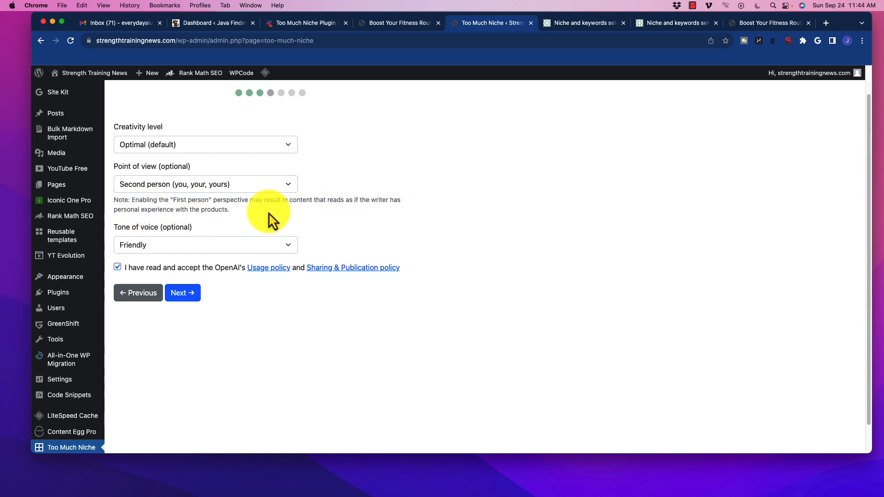
drag(211, 209, 269, 209)
click(450, 220)
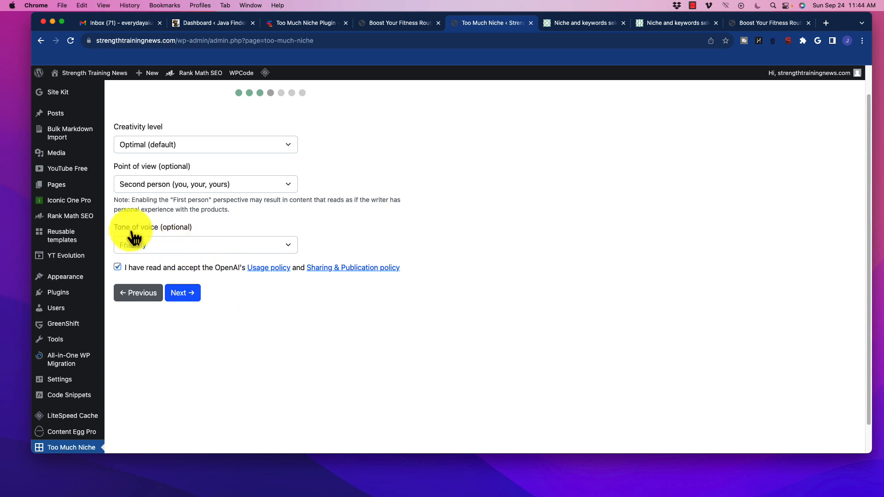
View the tone of voice options, keep Friendly, and continue to the Content Egg integration settings
click(283, 246)
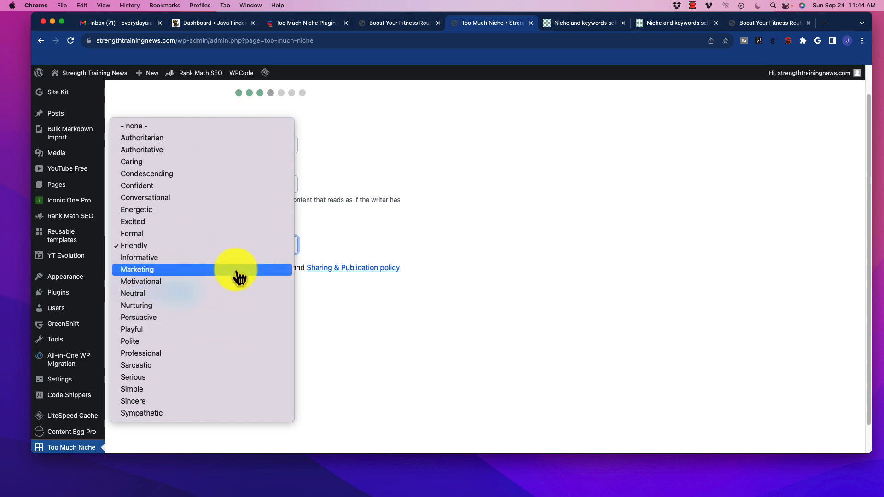
click(454, 239)
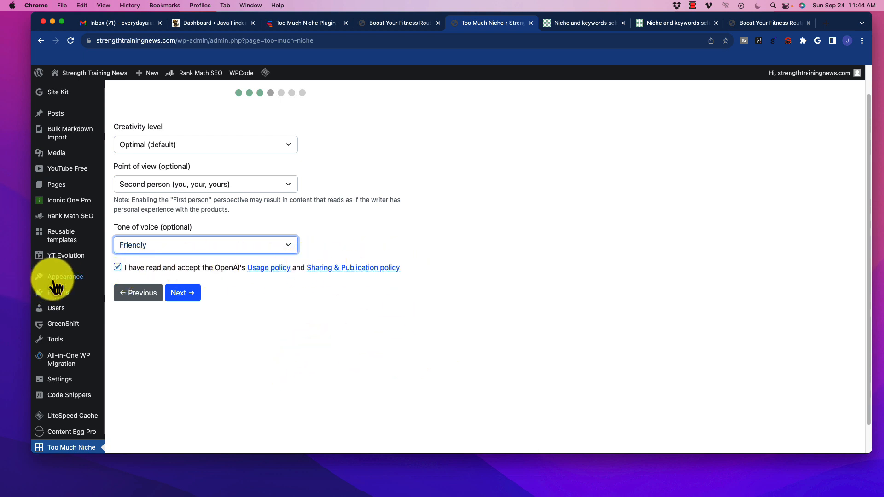
click(188, 295)
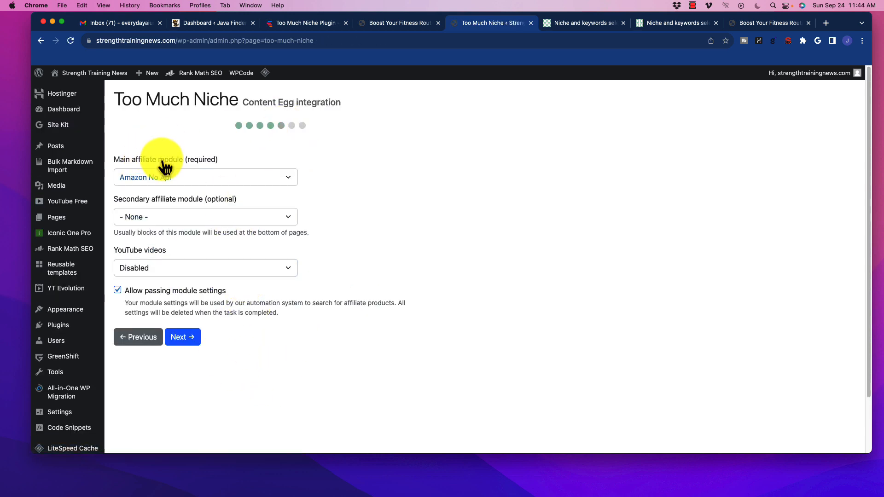
View the main and secondary affiliate module options, keeping Amazon No Api and None, and review the remaining integration settings
click(126, 174)
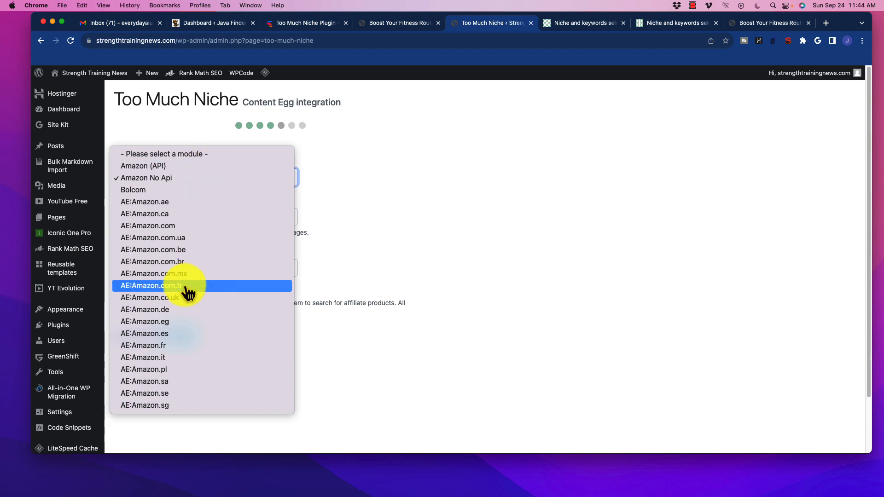
click(436, 240)
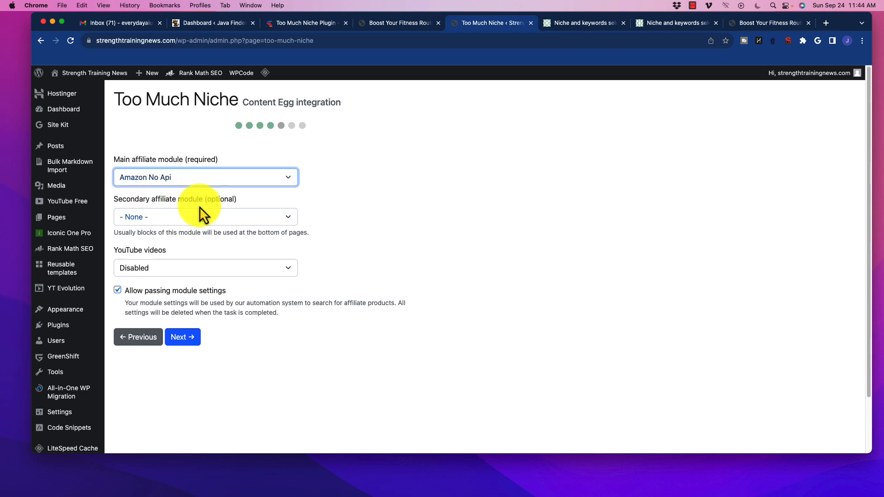
click(221, 218)
click(421, 241)
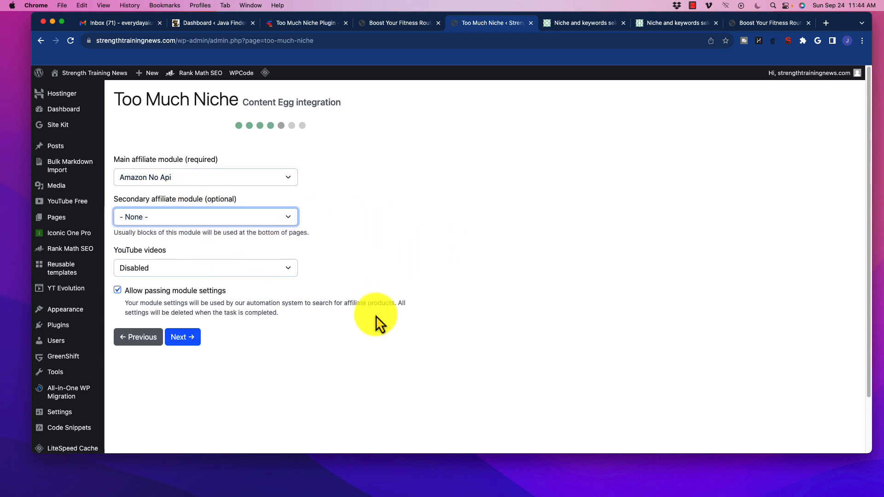
scroll(82, 368, down, 3)
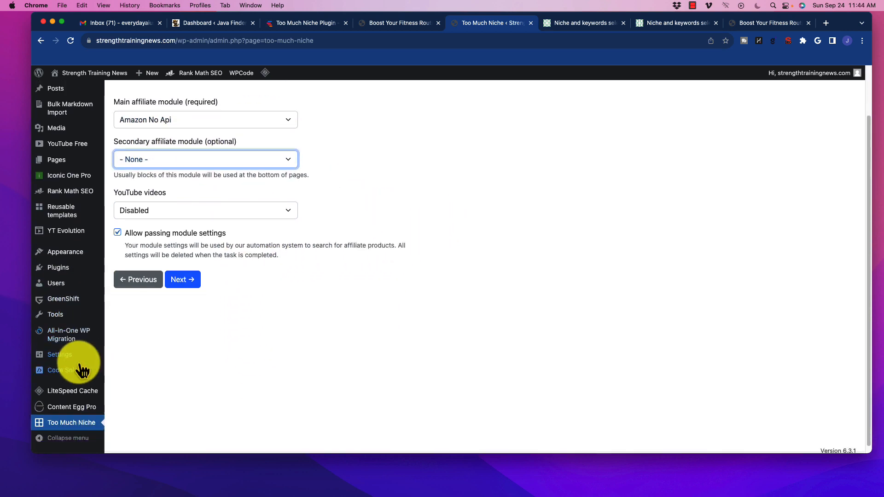
mouse_move(74, 404)
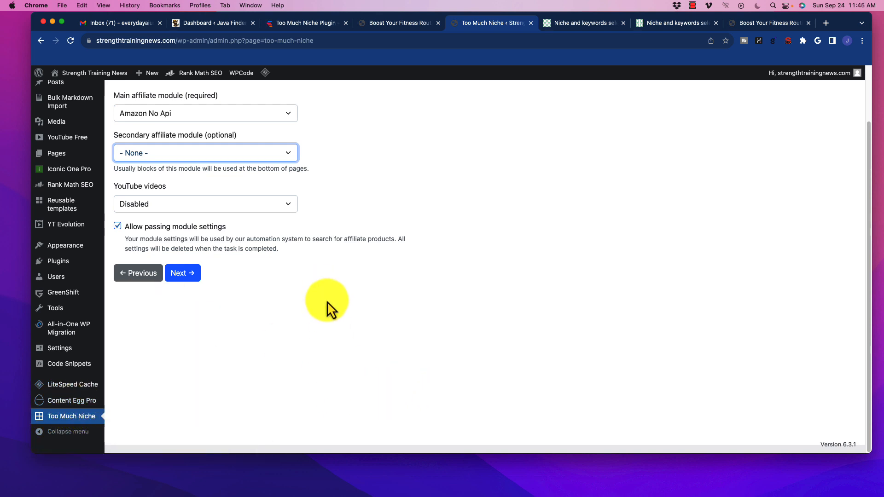
scroll(312, 342, up, 3)
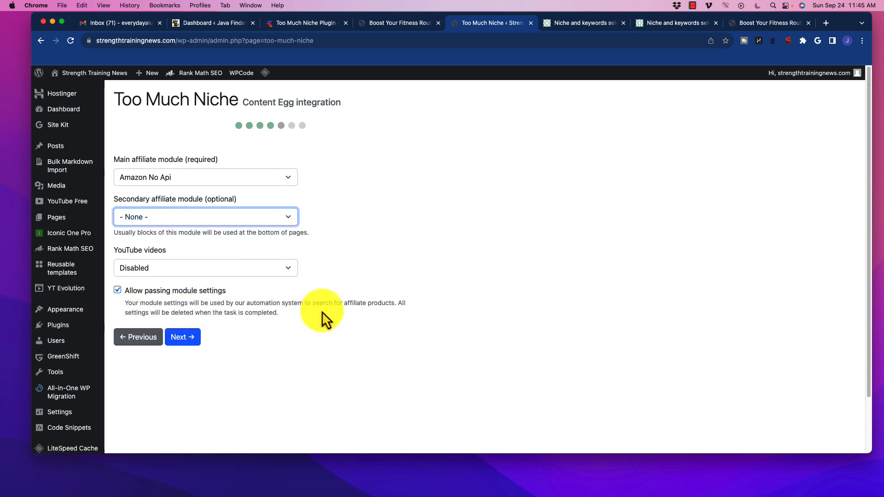
Read the note under Allow passing module settings about how the module settings are used and deleted
drag(298, 305, 413, 304)
click(168, 311)
drag(156, 313, 294, 313)
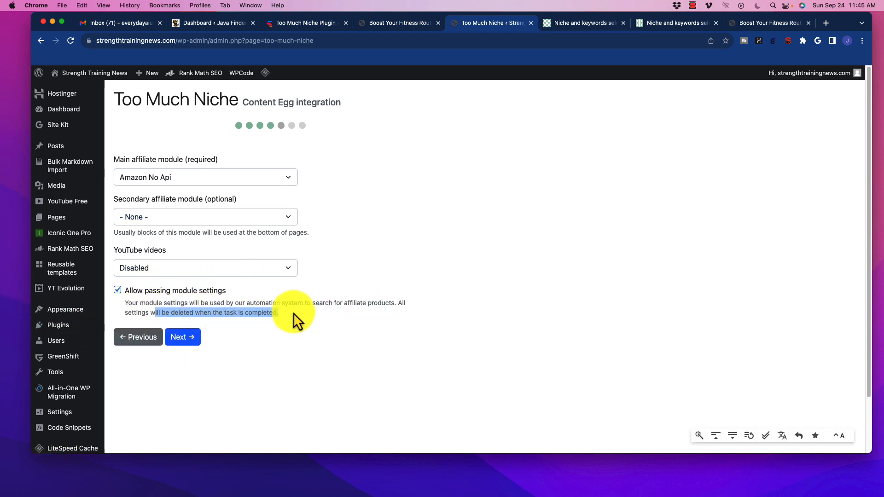
click(277, 308)
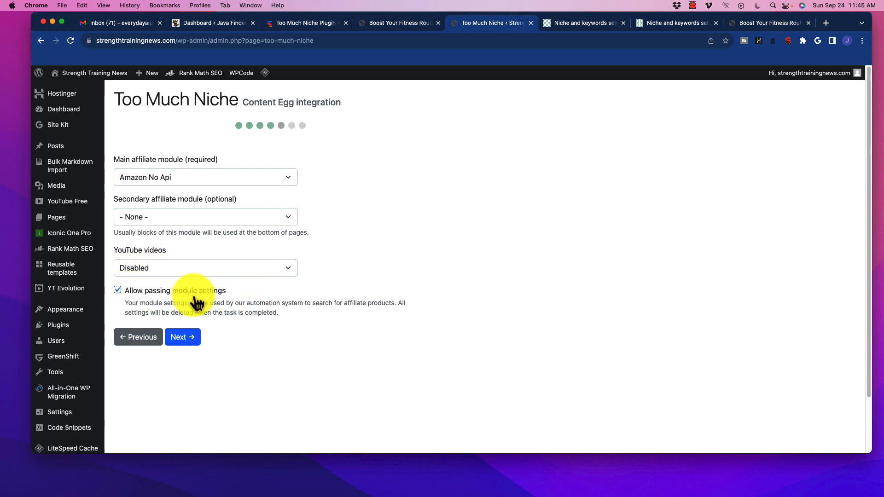
click(243, 270)
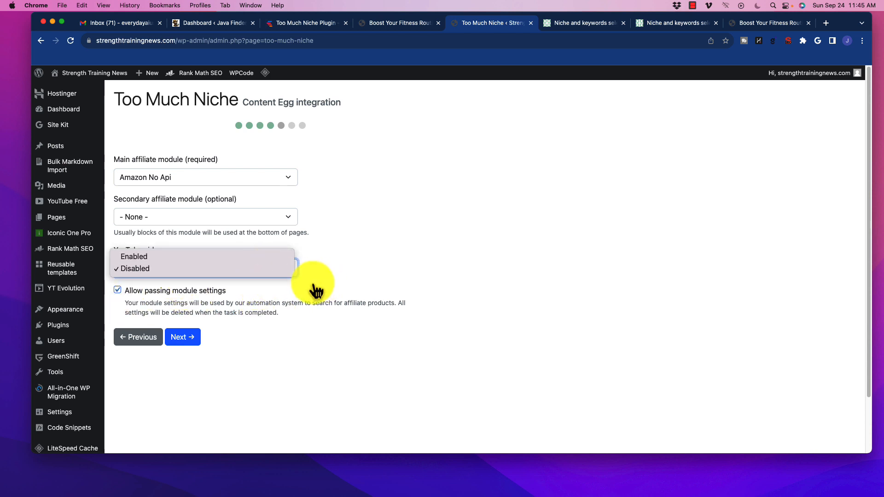
click(213, 257)
click(190, 273)
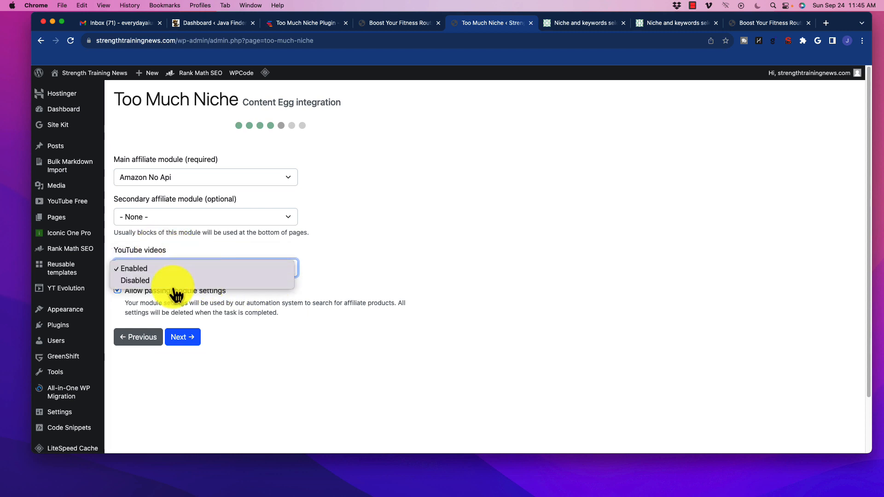
click(188, 282)
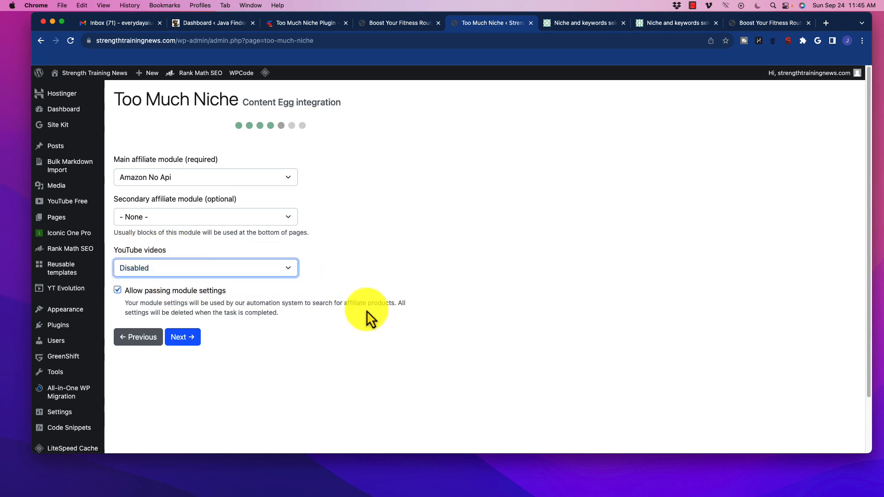
Set YouTube videos to Enabled and continue to the site settings
click(274, 276)
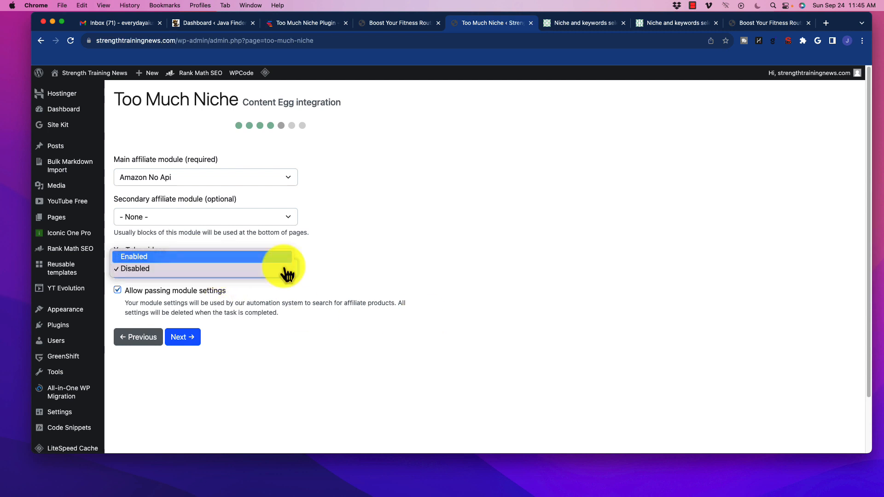
click(281, 253)
click(183, 339)
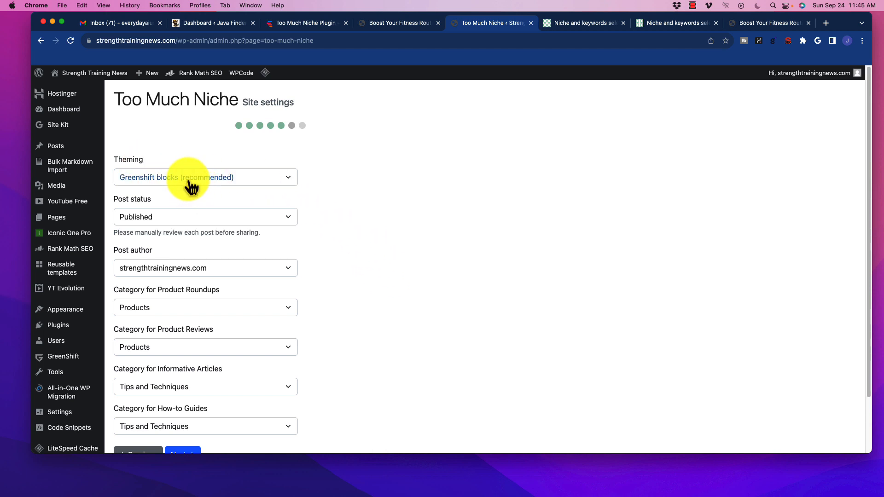
View the theming and post status options, keeping Greenshift blocks (recommended) and Published
click(213, 182)
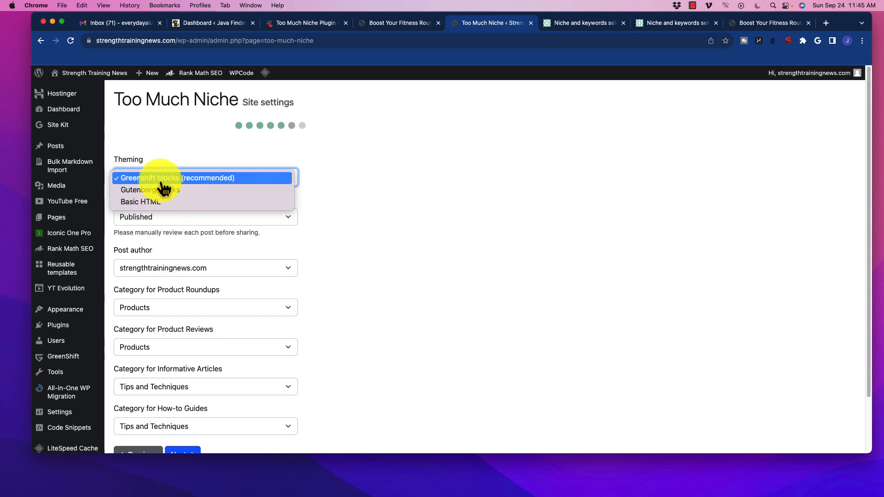
click(364, 192)
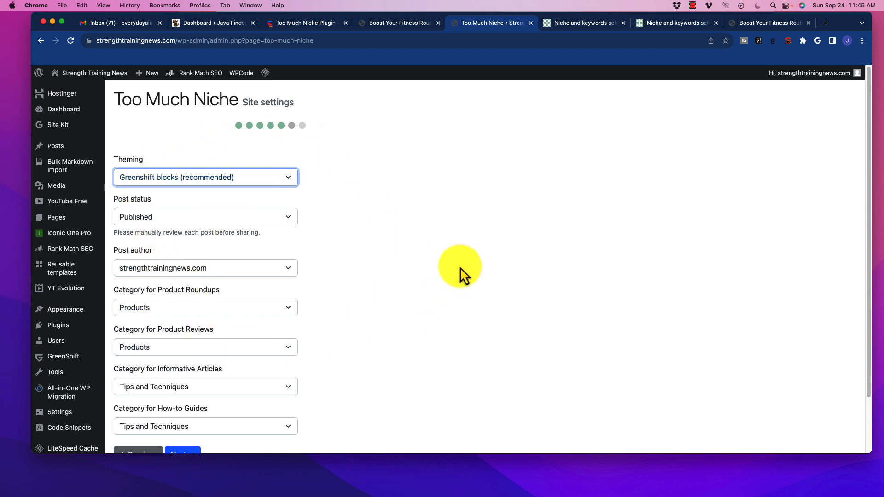
click(229, 222)
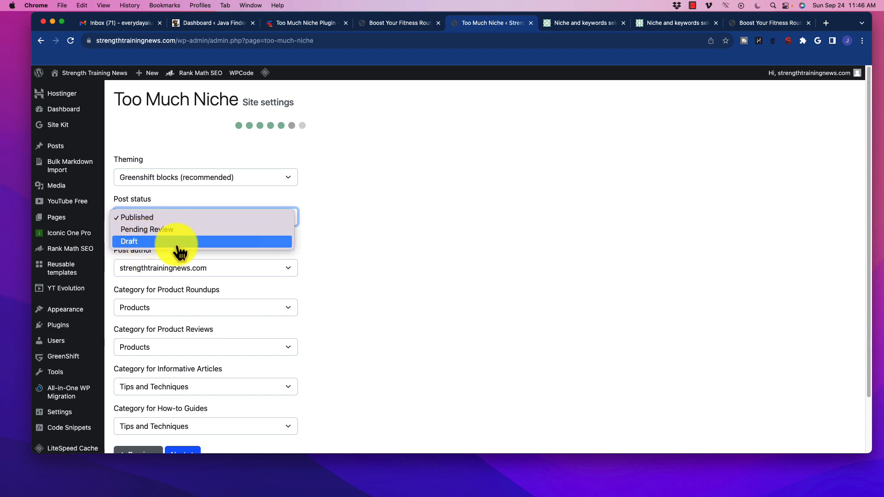
click(338, 241)
View the options for the post author and the Product Roundups category, keeping strengthtrainingnews.com and Products
scroll(369, 265, down, 1)
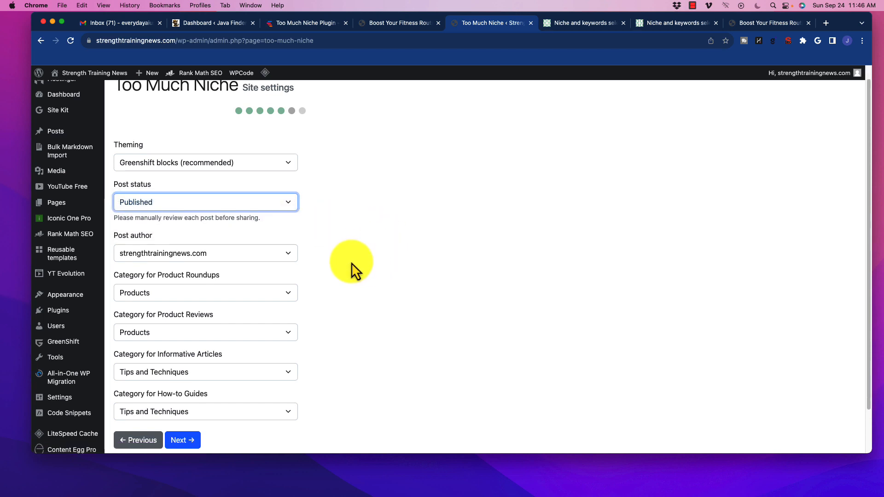
click(257, 255)
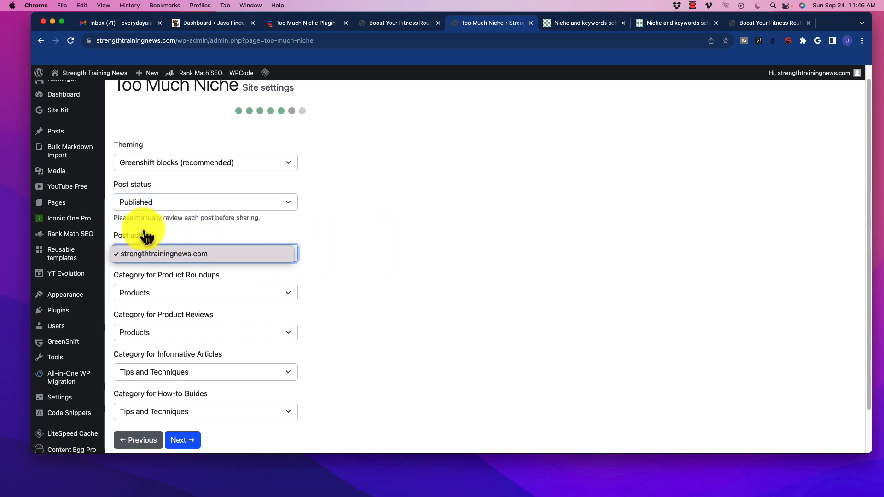
click(208, 263)
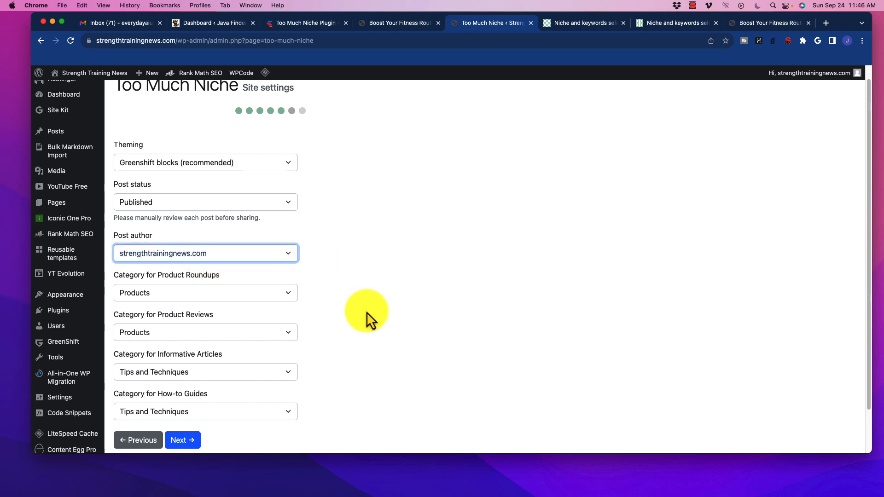
scroll(355, 300, down, 2)
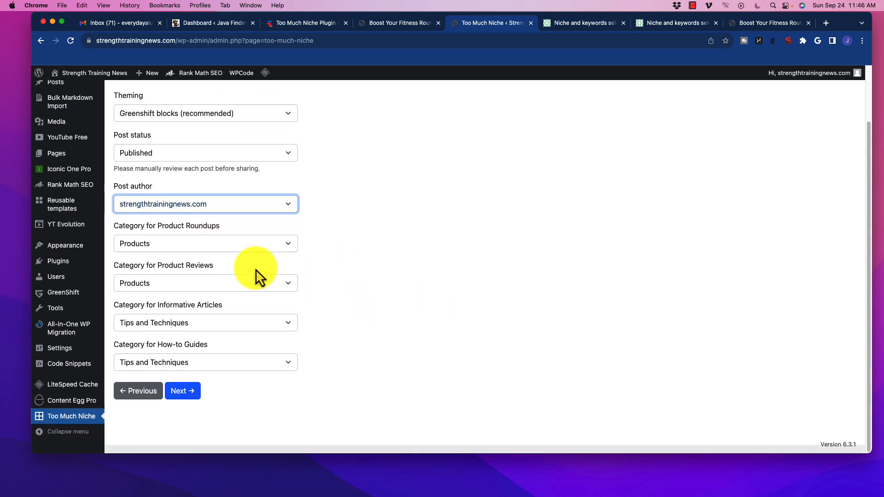
click(230, 248)
click(297, 248)
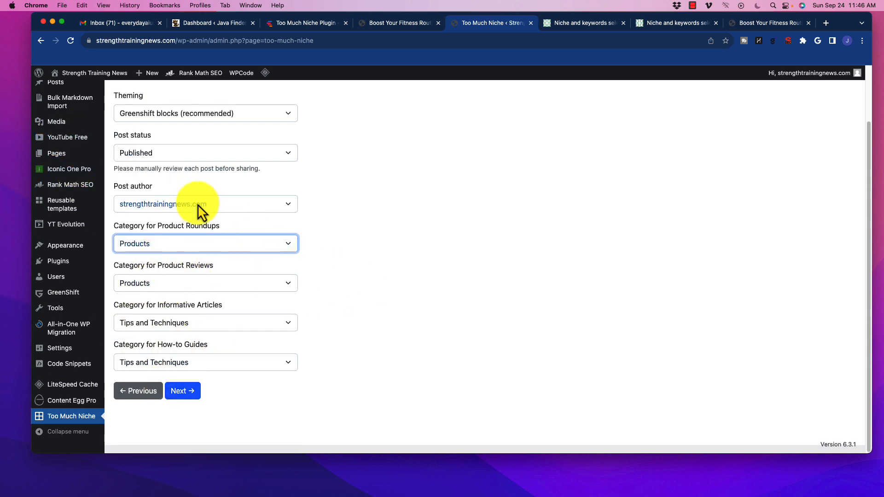
Review the article categories, keep Tips and Techniques for How-to Guides, and continue to the Create task page
scroll(343, 303, up, 3)
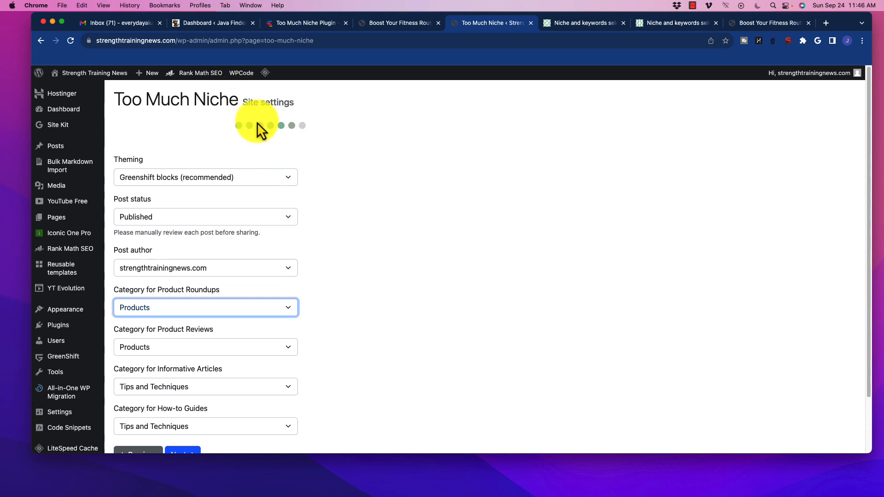
scroll(352, 319, down, 3)
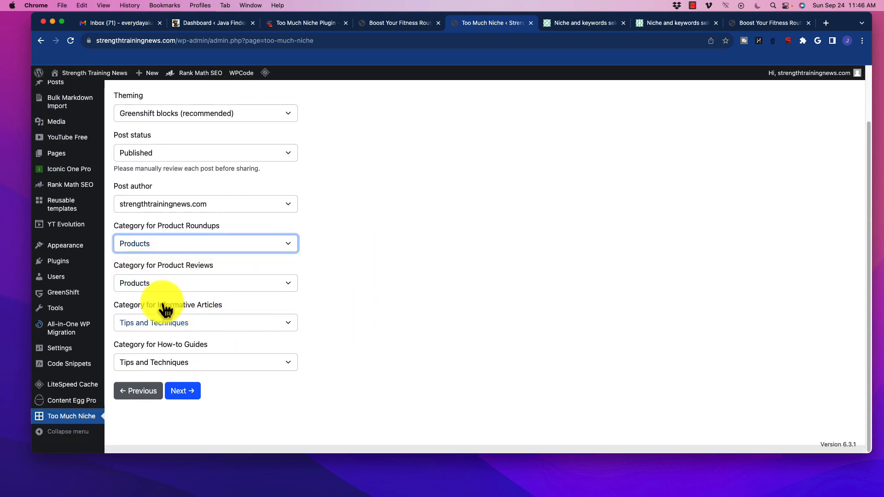
click(156, 363)
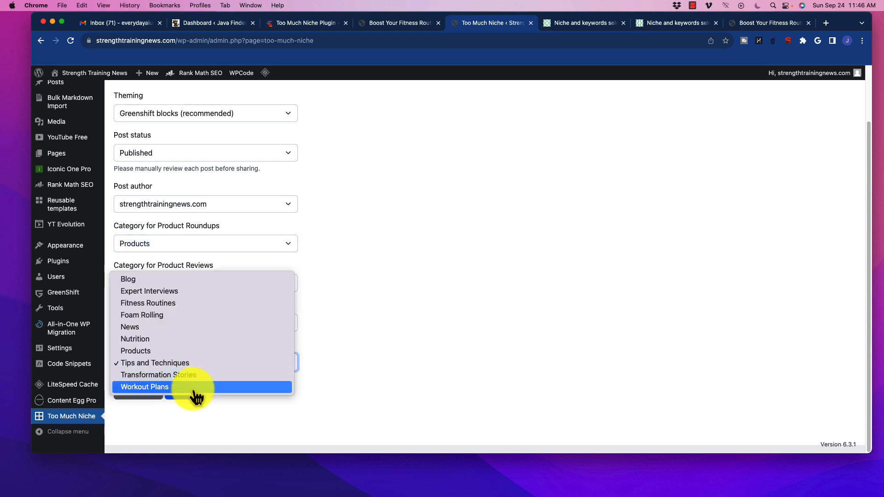
click(313, 355)
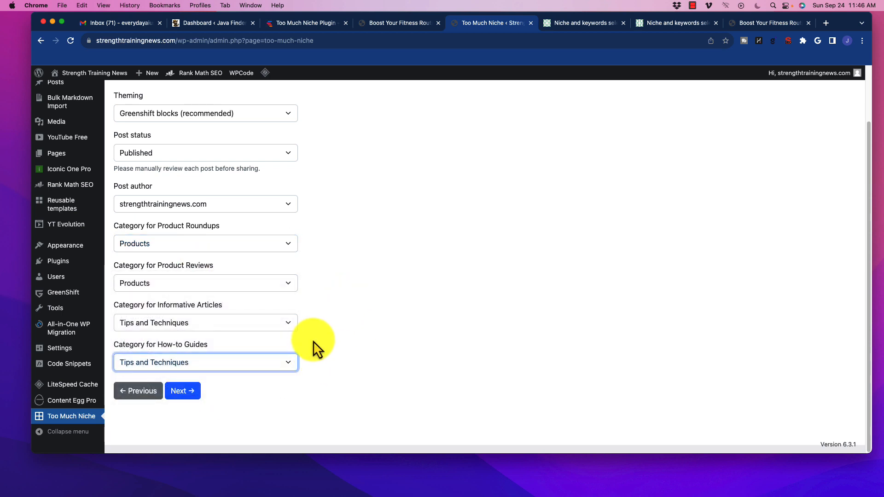
click(187, 392)
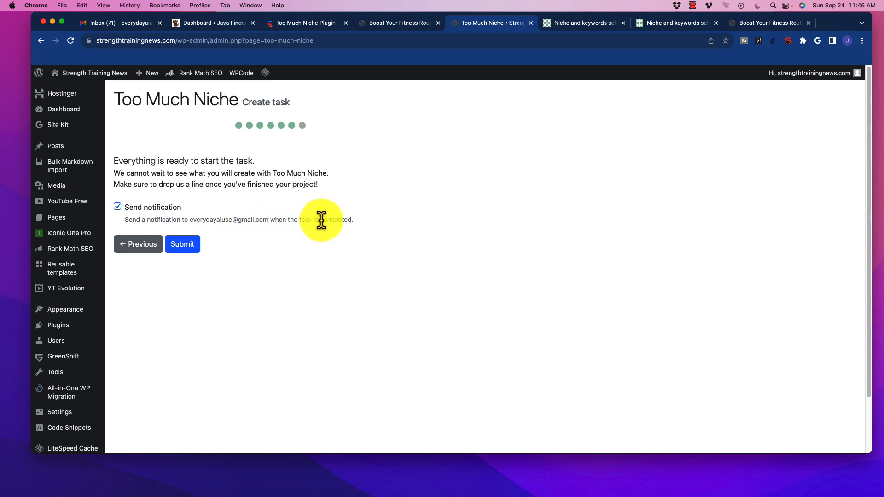
Open the Content Egg Pro settings and look over the general settings
scroll(220, 285, down, 3)
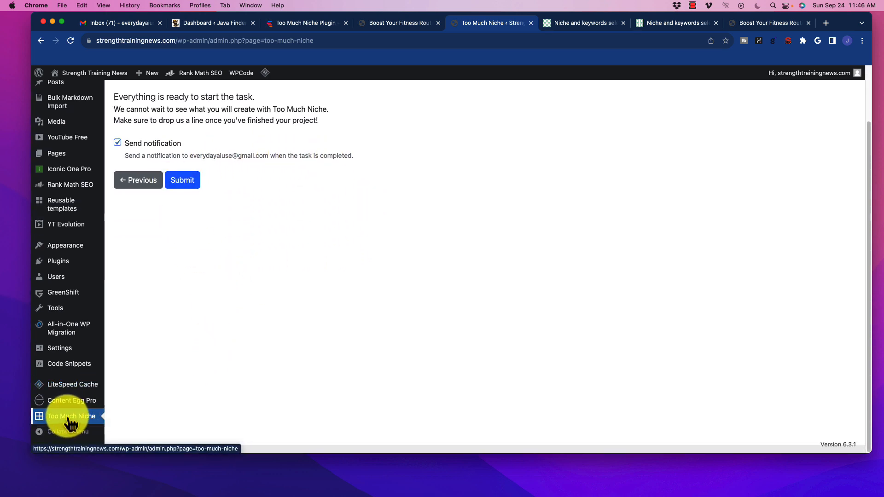
mouse_move(79, 408)
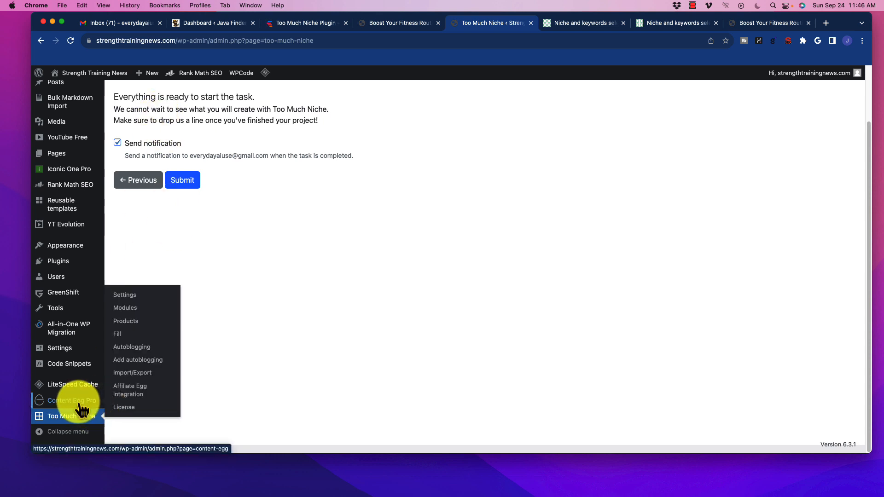
click(74, 416)
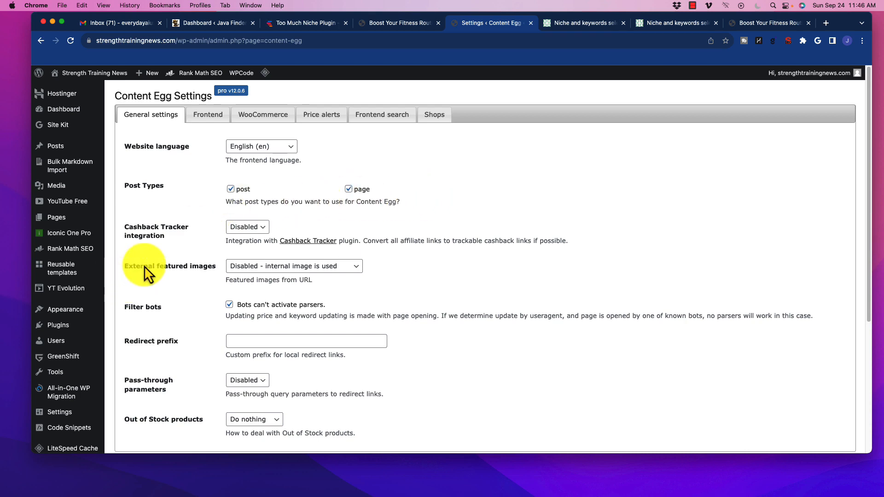
scroll(179, 234, down, 5)
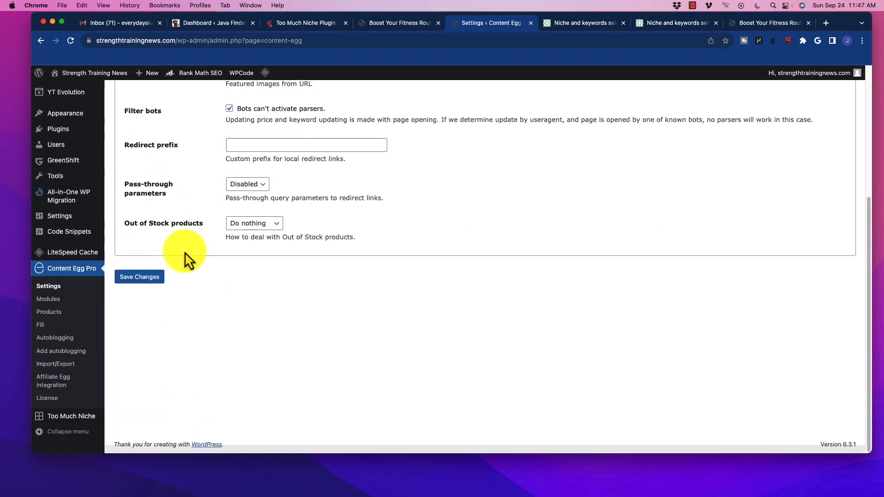
scroll(186, 252, up, 5)
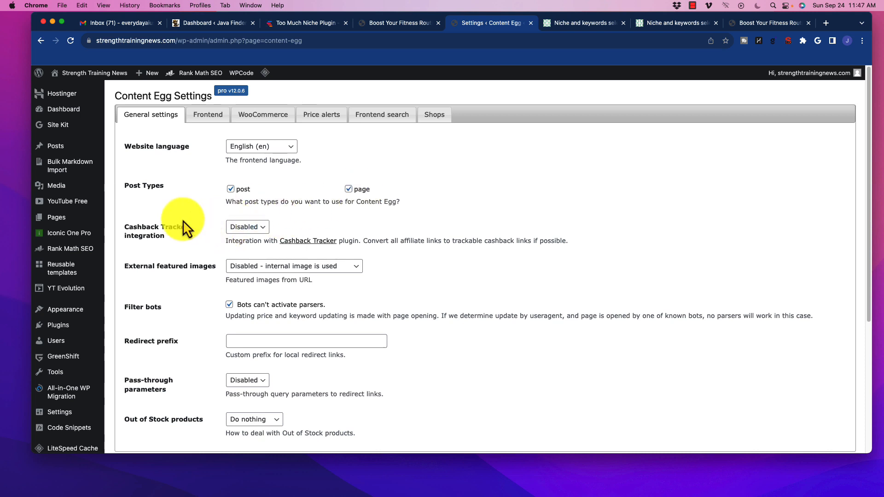
Check the Cashback Tracker integration and External featured images options, keeping Disabled and Disabled - internal image is used
scroll(175, 212, down, 1)
scroll(168, 208, down, 2)
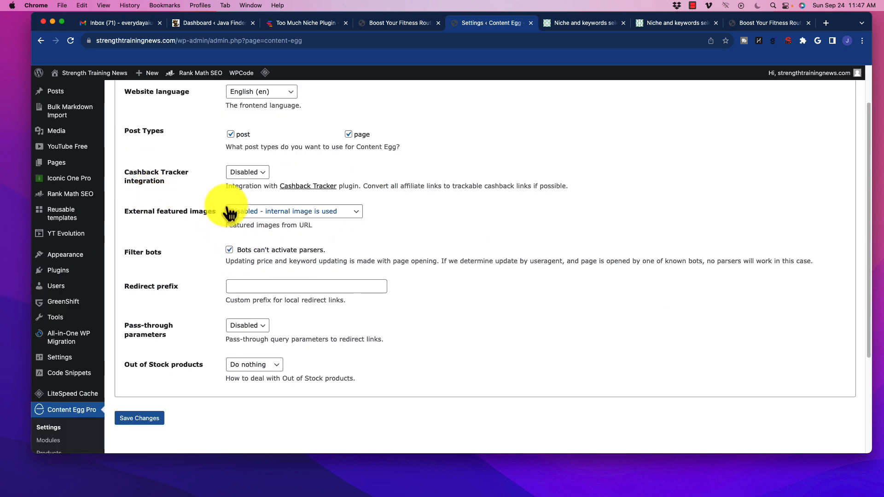
click(245, 177)
click(327, 168)
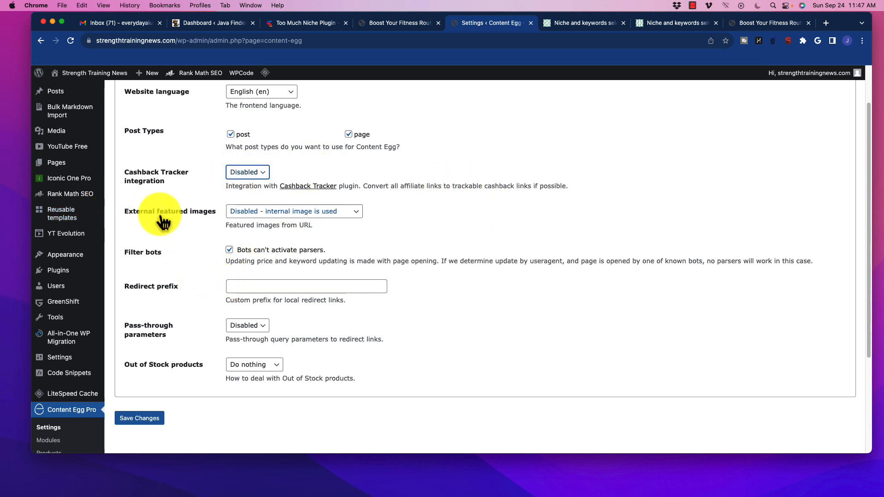
click(292, 212)
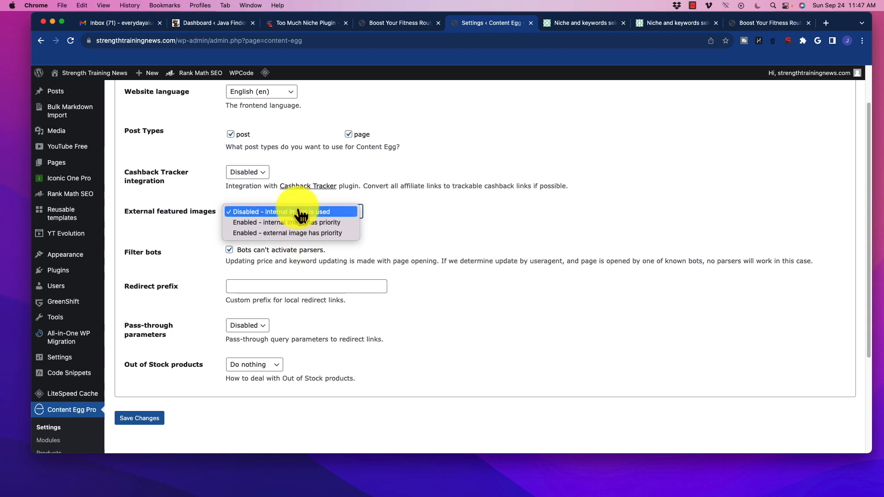
click(308, 214)
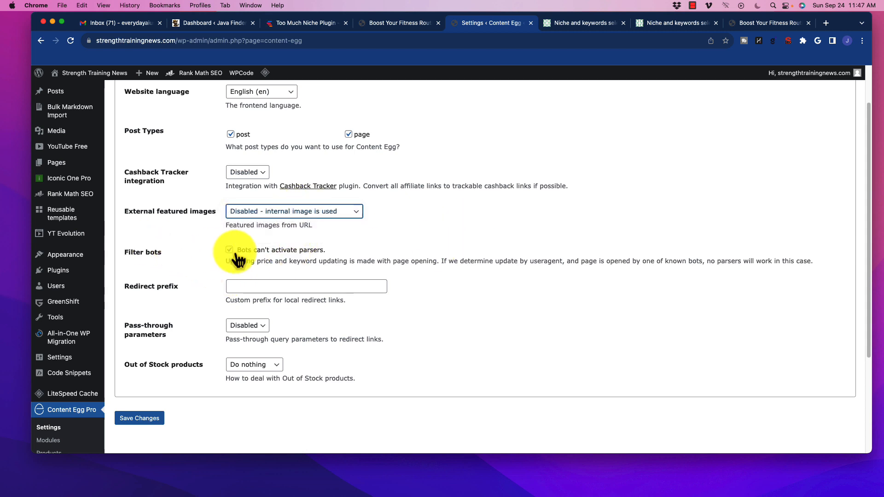
View the Out of Stock products options and keep Do nothing
scroll(179, 299, down, 1)
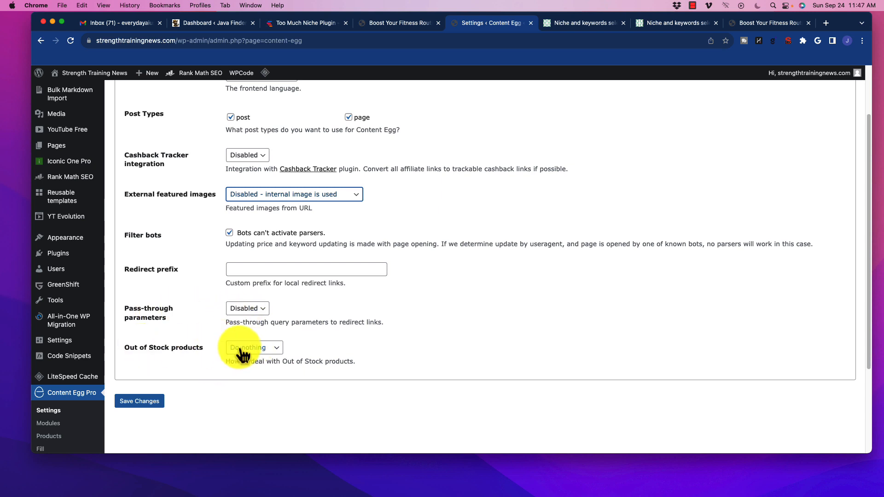
scroll(231, 332, down, 3)
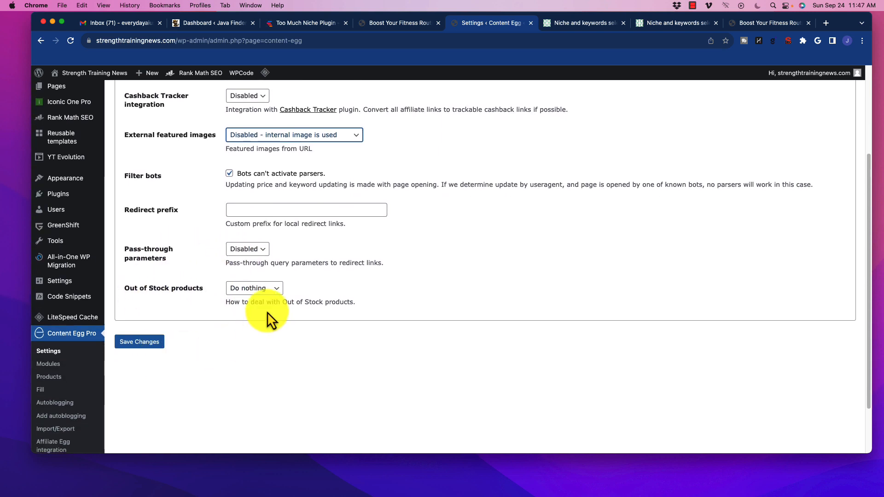
click(262, 289)
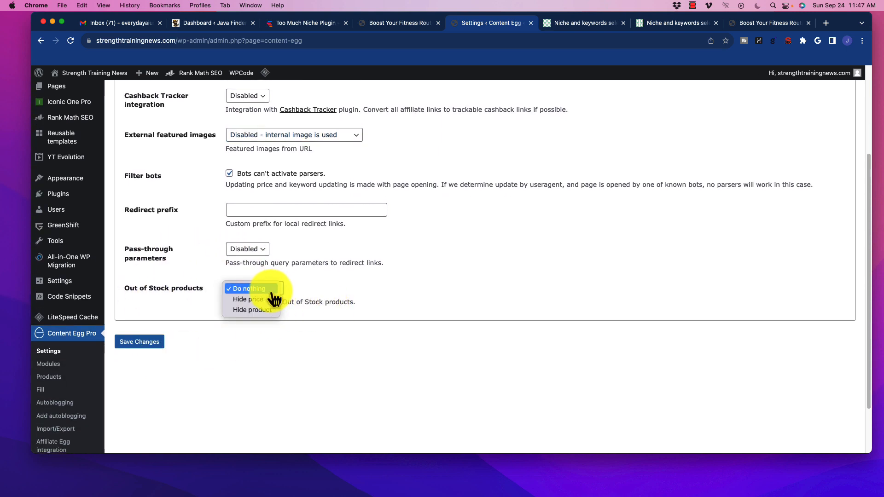
click(425, 333)
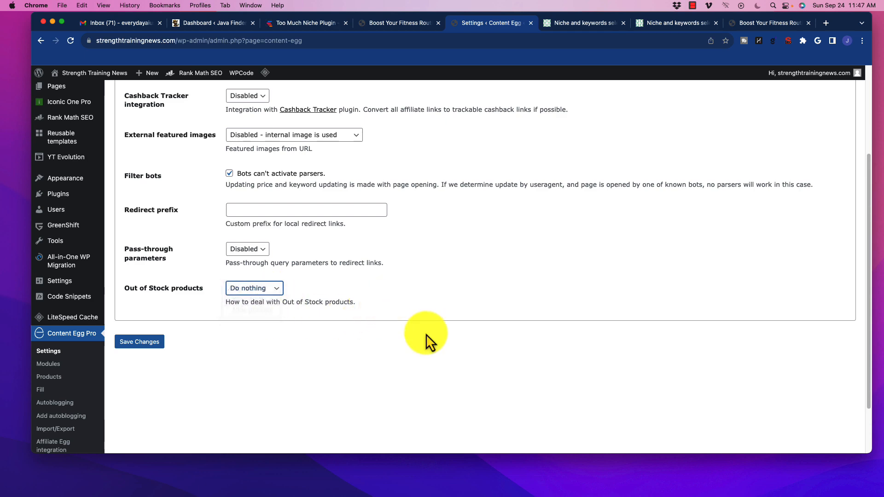
Look through the general settings once more and open Content Egg's Frontend settings
scroll(232, 330, up, 6)
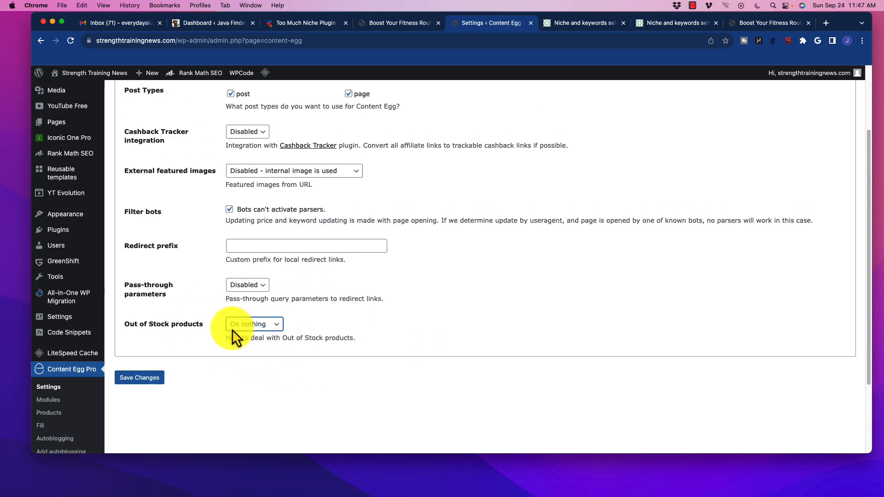
scroll(221, 327, down, 8)
scroll(212, 330, up, 8)
click(208, 115)
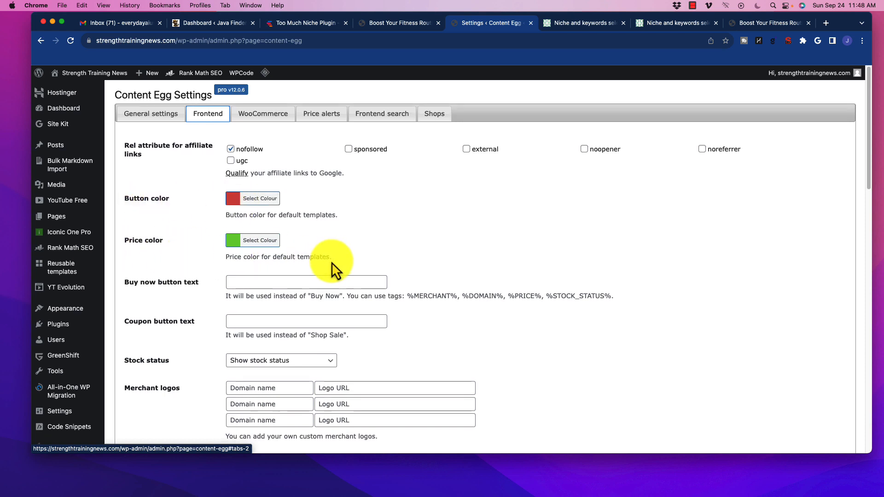
Look through Content Egg's Frontend settings, from button colours and the Amazon disclaimer to schema markup and the frontend text translations
scroll(332, 262, down, 3)
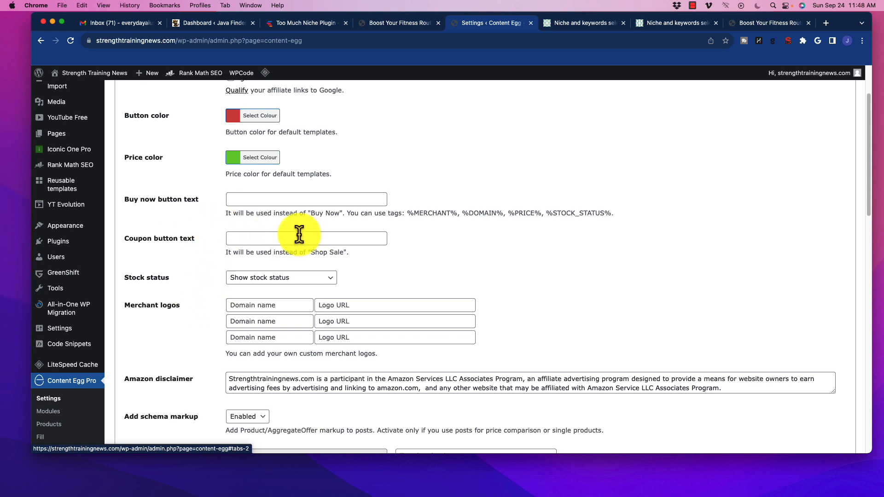
scroll(192, 295, down, 3)
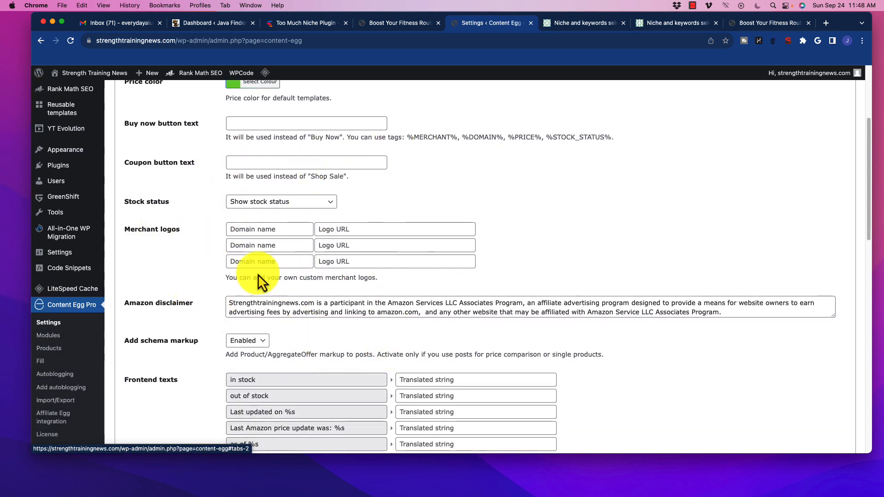
scroll(192, 295, down, 3)
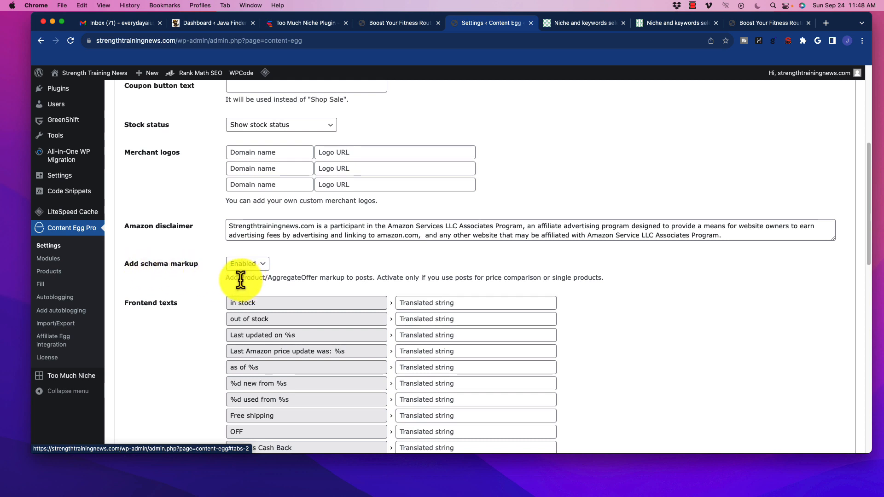
drag(240, 278, 478, 279)
scroll(196, 318, down, 3)
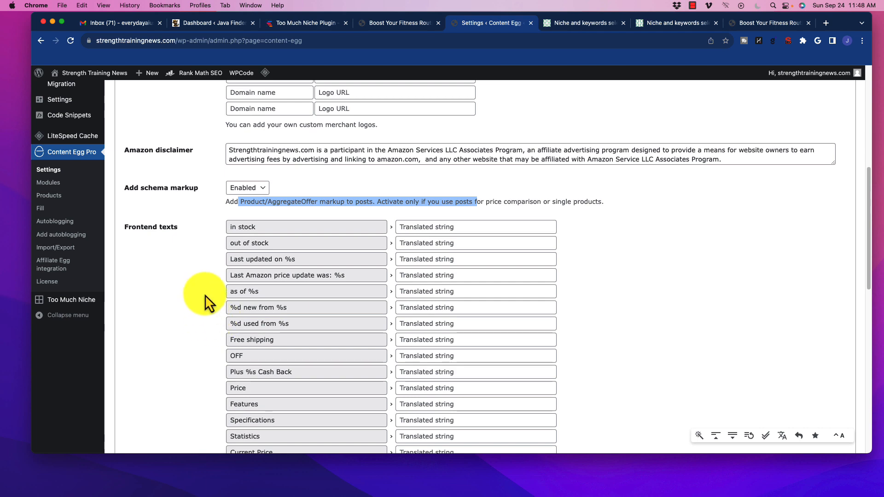
scroll(162, 238, down, 15)
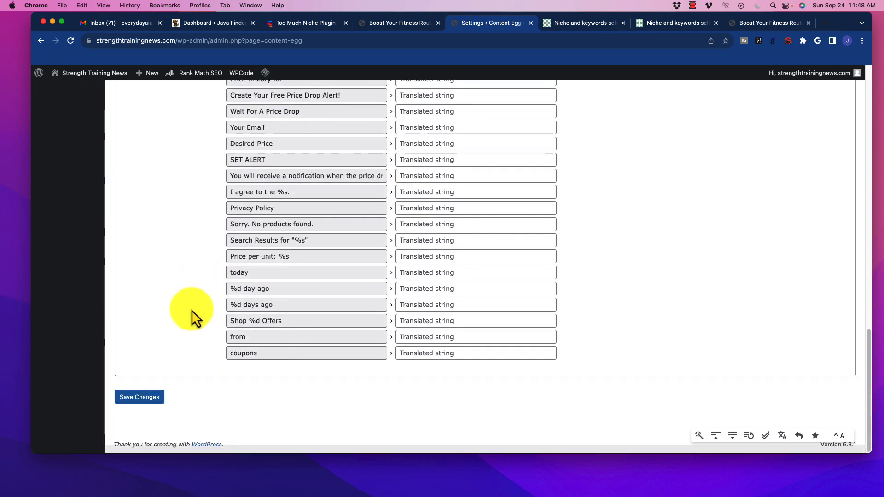
scroll(183, 282, up, 20)
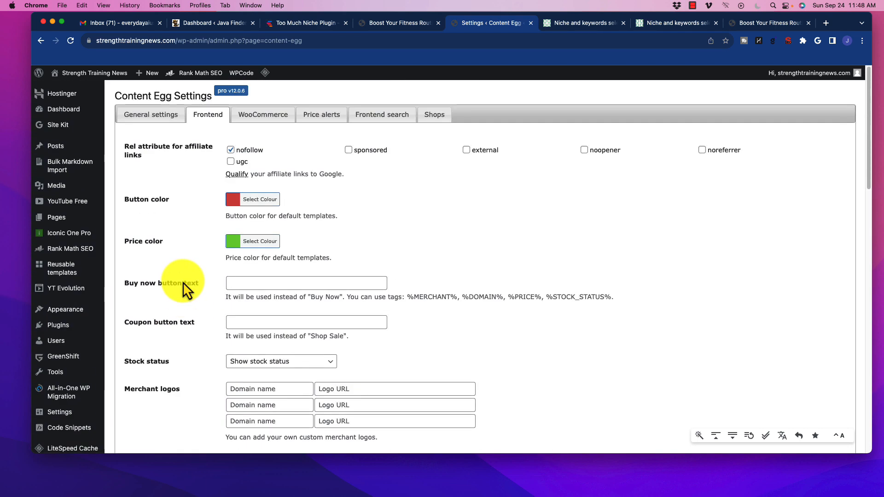
Review Content Egg's WooCommerce settings and view the Out of Stock products options, keeping Do nothing
click(257, 115)
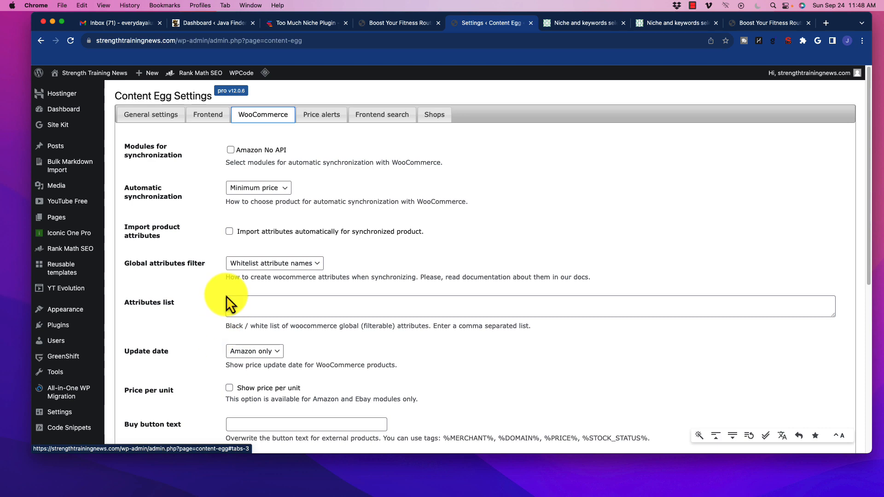
scroll(184, 221, down, 5)
scroll(187, 242, down, 2)
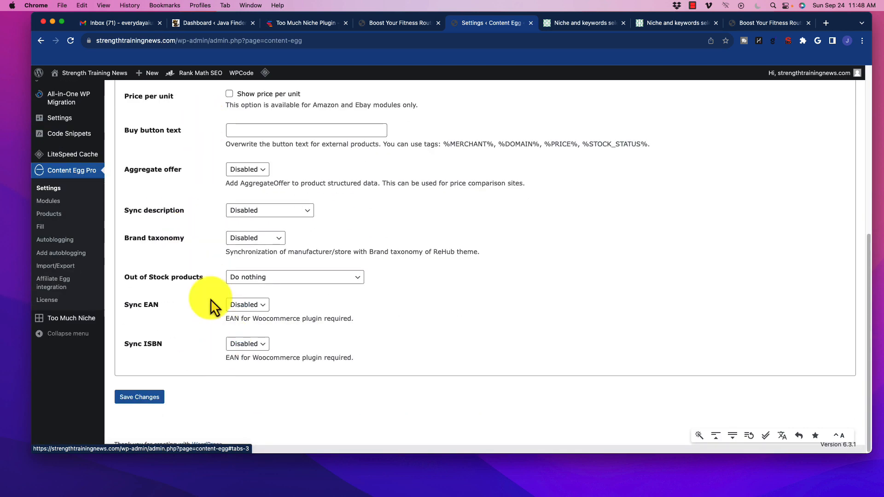
click(295, 278)
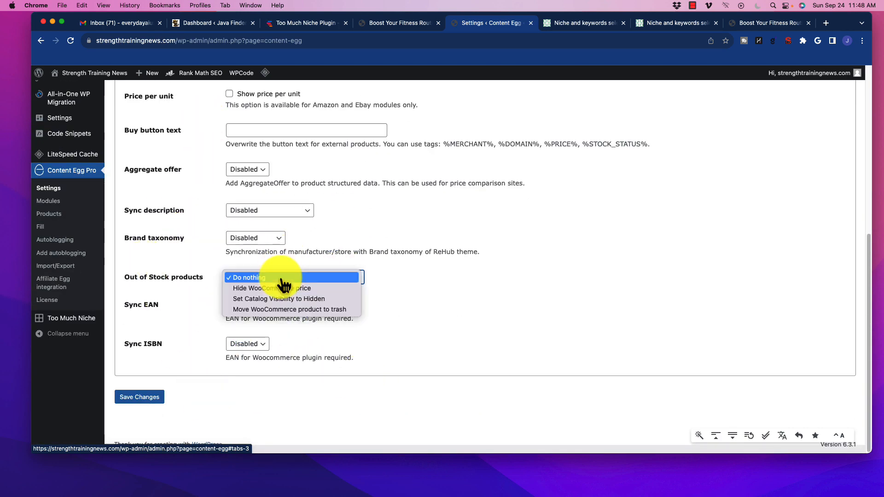
scroll(405, 319, up, 7)
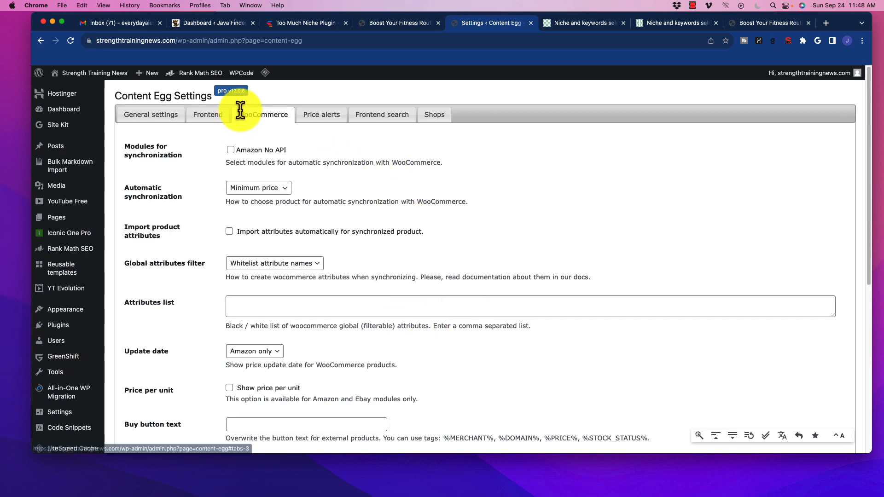
Look over Content Egg's Price alerts, Frontend search and Shops settings
click(323, 119)
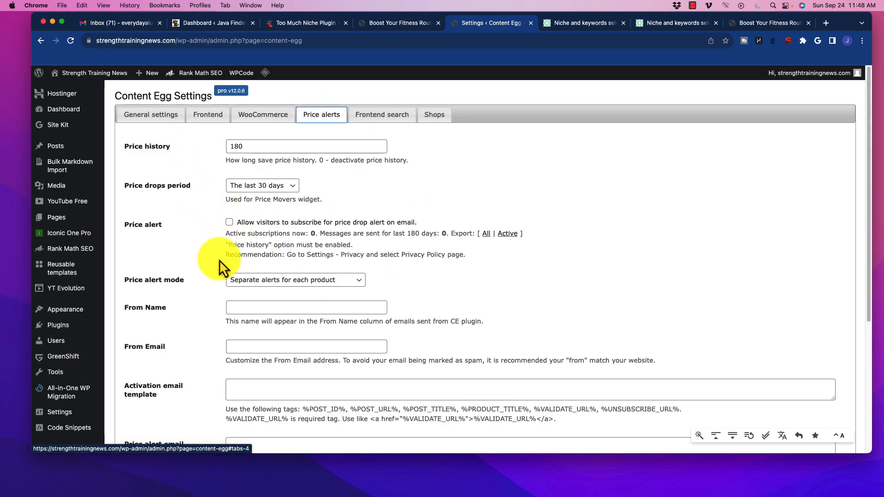
scroll(219, 261, down, 5)
scroll(204, 281, up, 5)
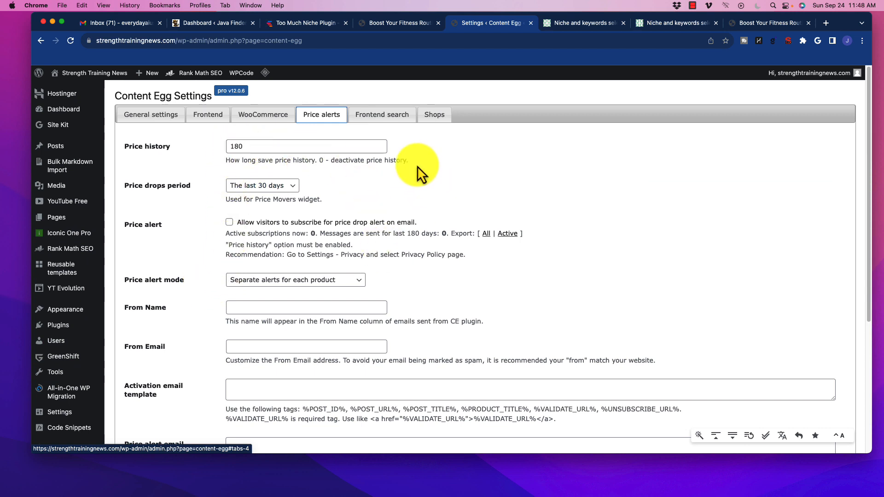
click(396, 121)
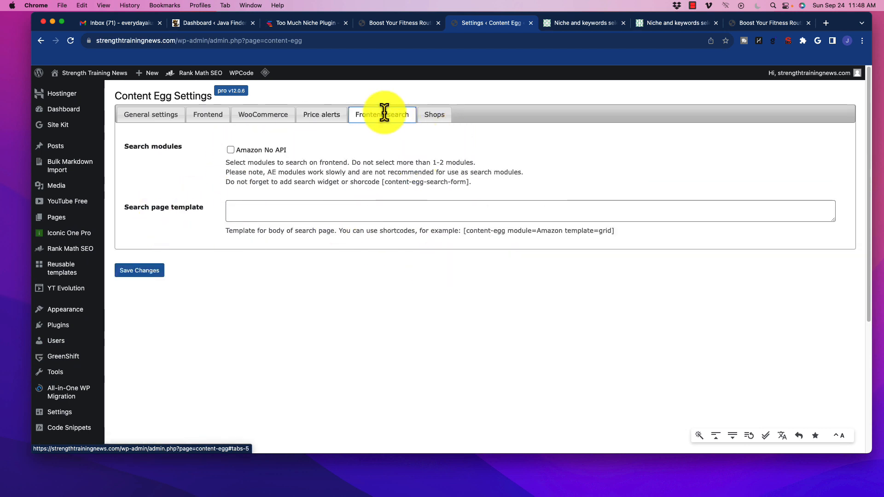
click(431, 114)
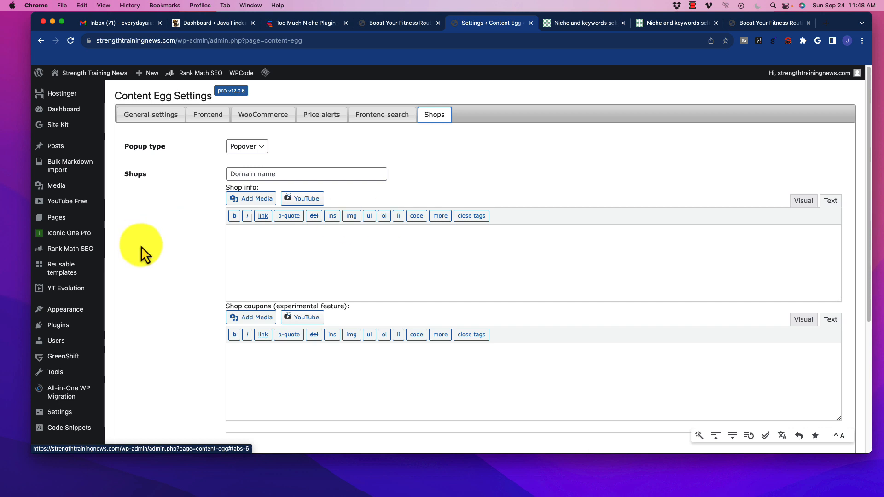
Return to Content Egg's general settings and look them over from language to out-of-stock handling
click(157, 118)
scroll(184, 258, down, 7)
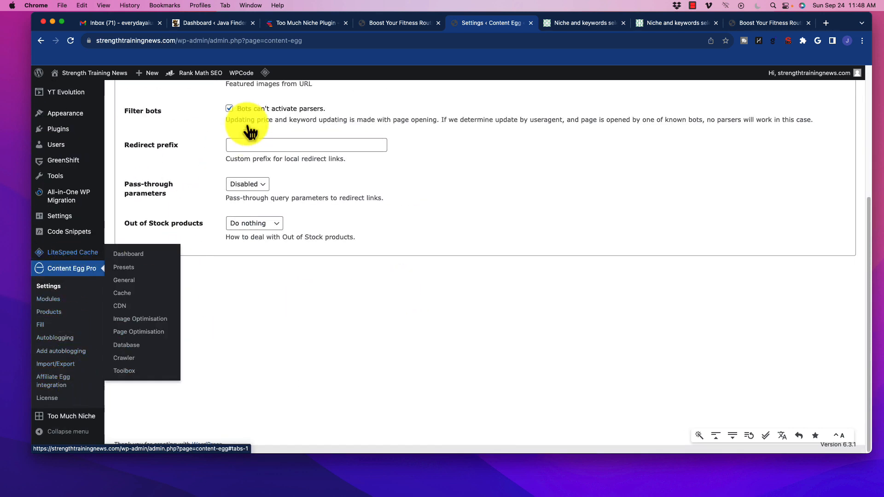
scroll(267, 357, up, 5)
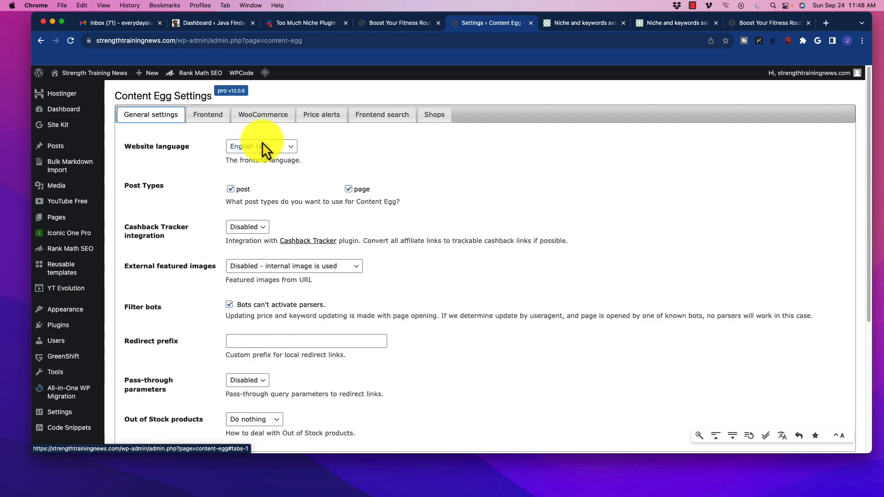
Open the published Fit Simplify Resistance Bands Set article and view its title and featured image
click(589, 27)
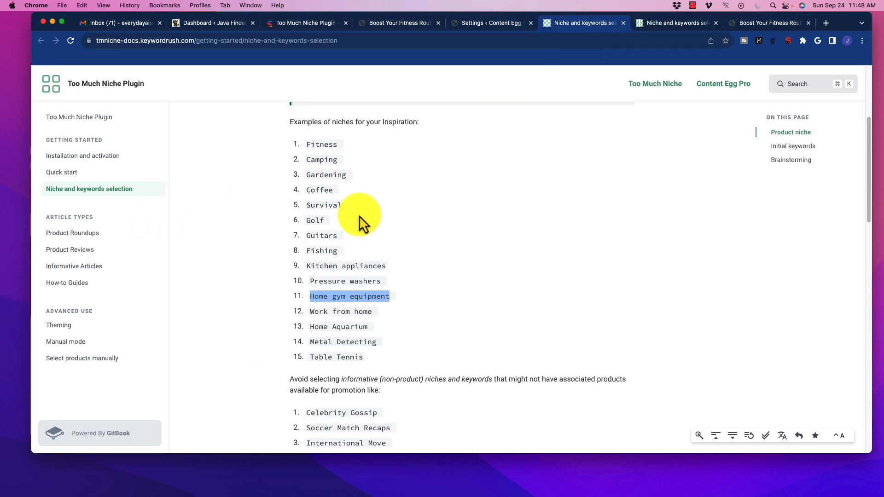
click(679, 25)
click(740, 24)
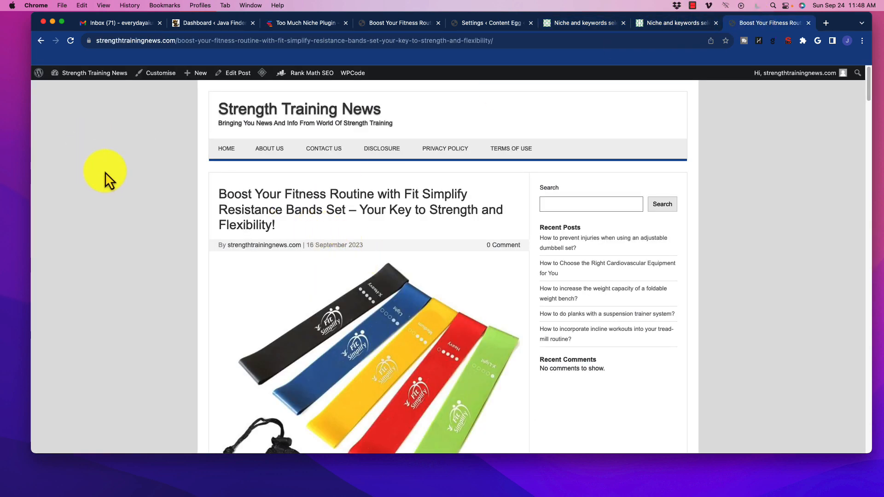
scroll(295, 230, down, 5)
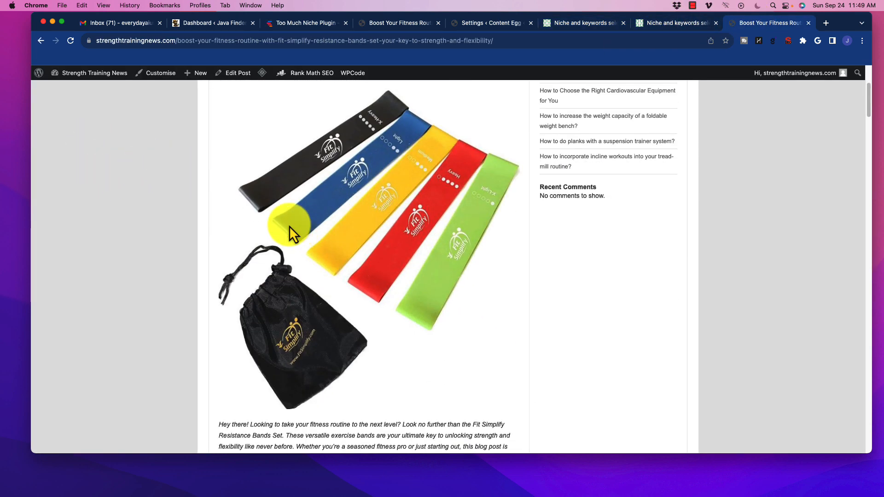
scroll(289, 226, up, 5)
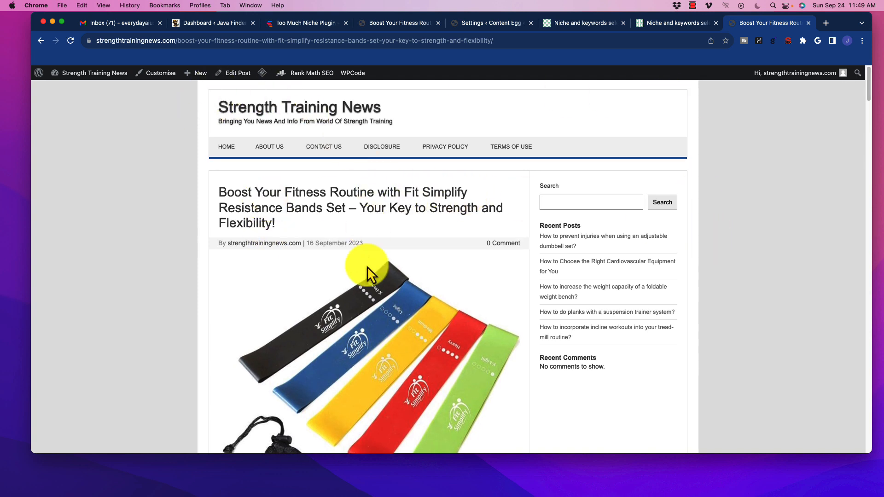
scroll(304, 205, down, 5)
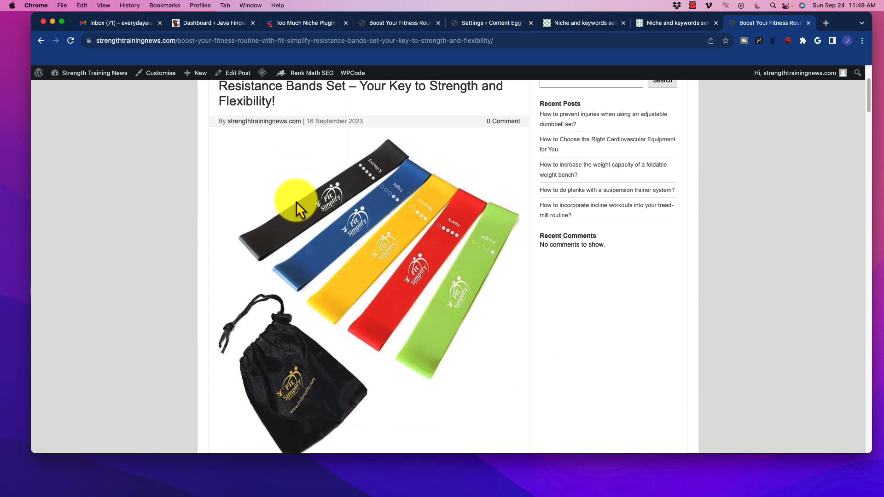
scroll(271, 192, down, 10)
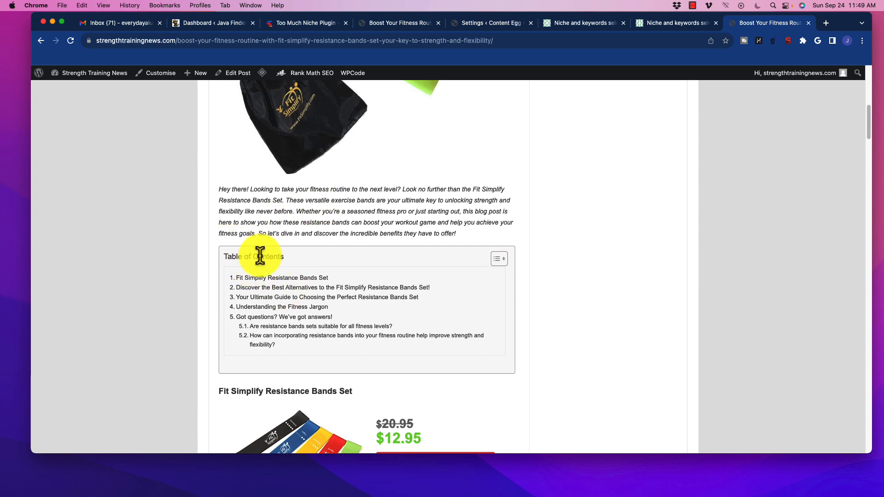
Read the article's introduction and look over its table of contents
scroll(295, 225, down, 1)
drag(320, 188, 423, 230)
click(414, 228)
scroll(313, 225, down, 1)
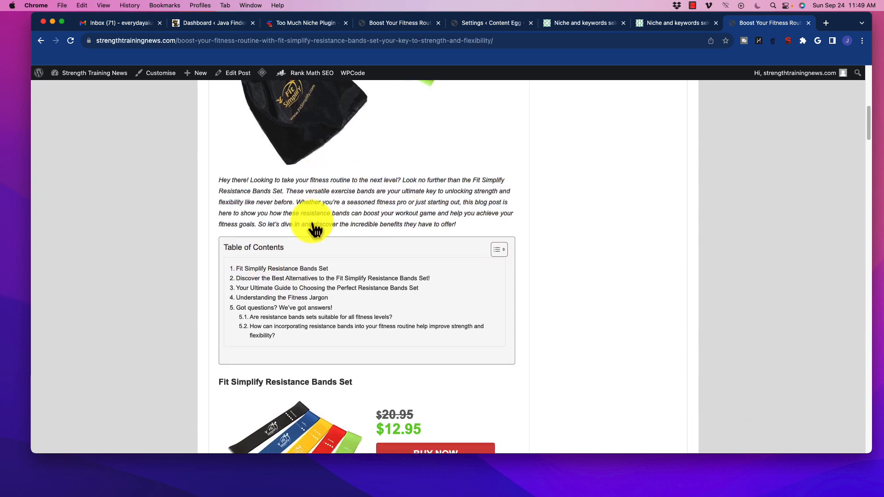
scroll(316, 229, down, 5)
scroll(341, 225, up, 3)
Examine the original and discounted prices in the Fit Simplify Resistance Bands Set product box
scroll(368, 249, down, 1)
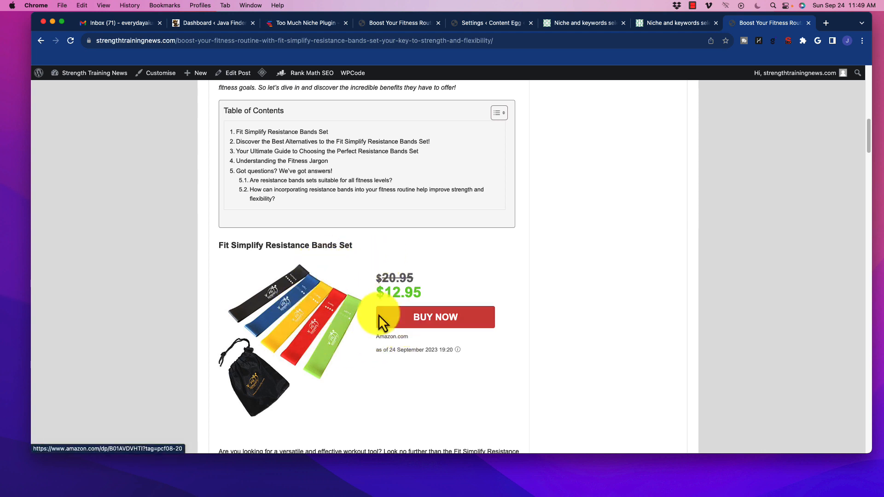
drag(383, 277, 414, 278)
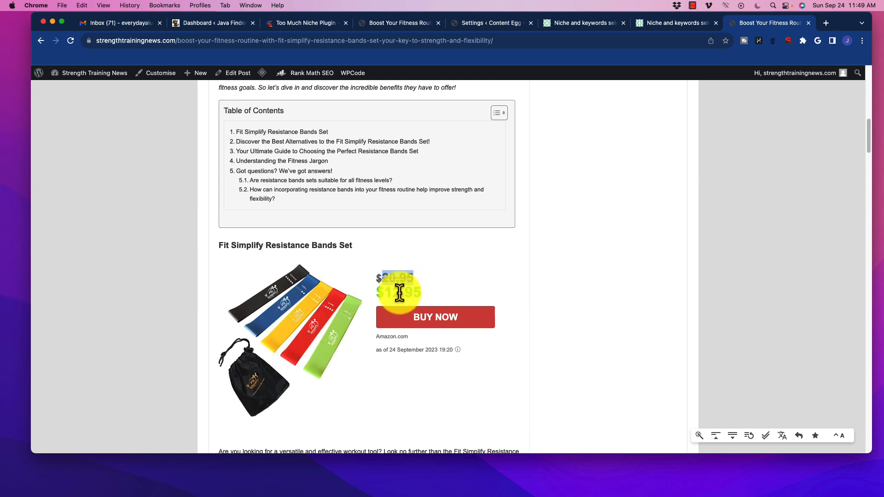
drag(378, 292, 438, 295)
click(562, 237)
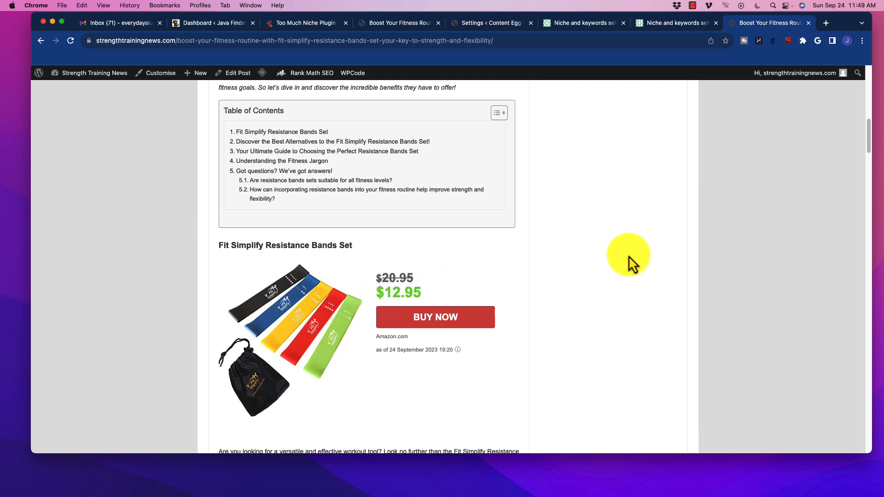
Check the product box's price update date and display the Amazon affiliate disclaimer beneath it
scroll(474, 237, down, 3)
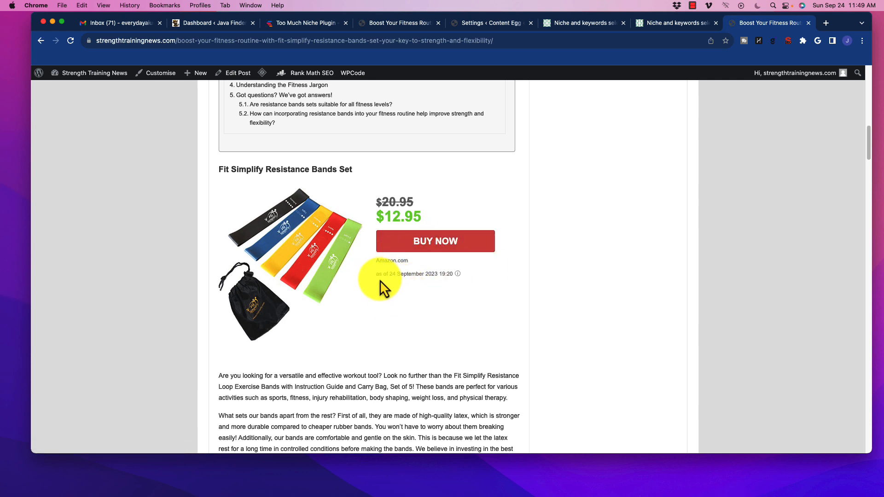
drag(377, 275, 468, 278)
click(393, 305)
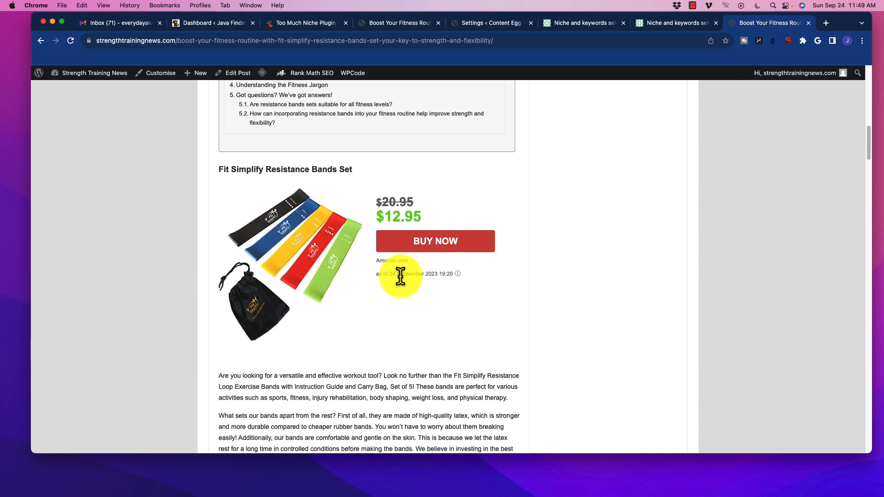
mouse_move(461, 276)
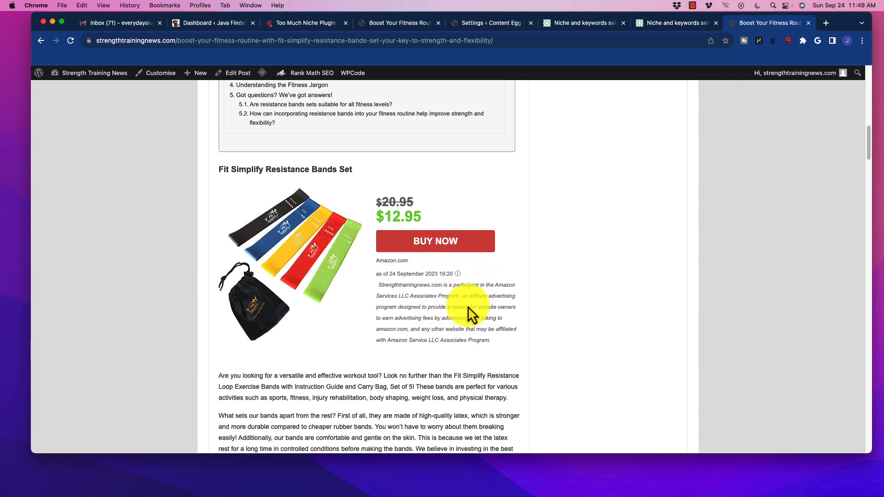
drag(409, 298, 460, 314)
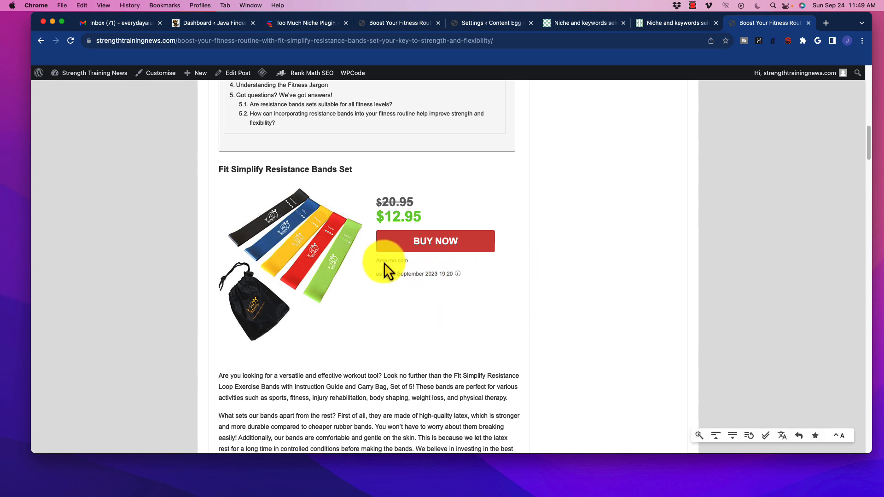
Examine the article's product description, extra images, Get the Details! list and Versatile and Effective Workout Tool box
scroll(350, 272, down, 2)
scroll(322, 267, down, 5)
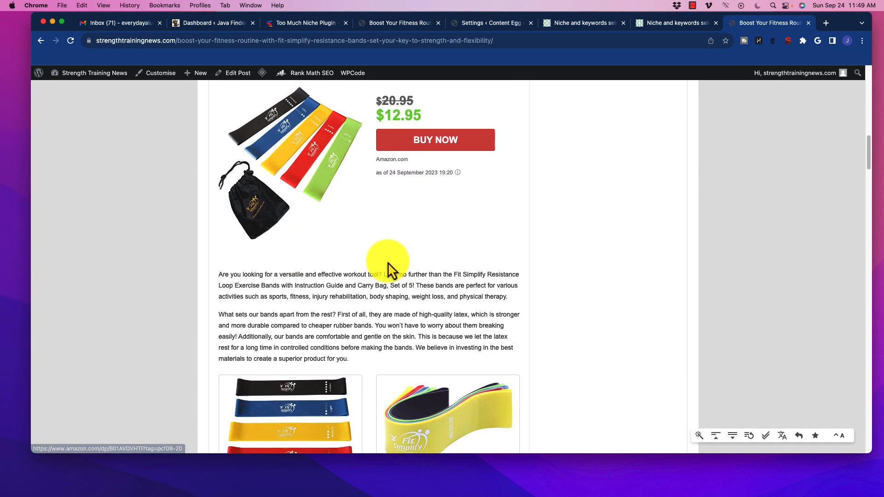
scroll(318, 230, down, 14)
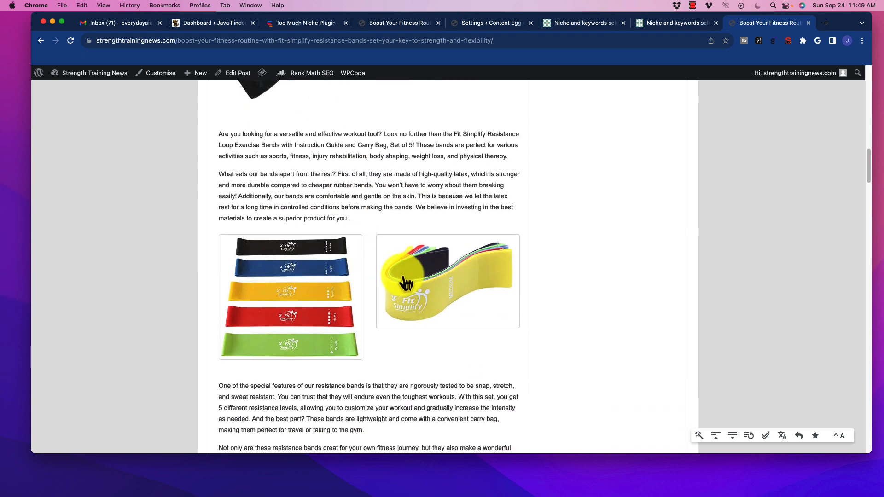
scroll(345, 268, down, 2)
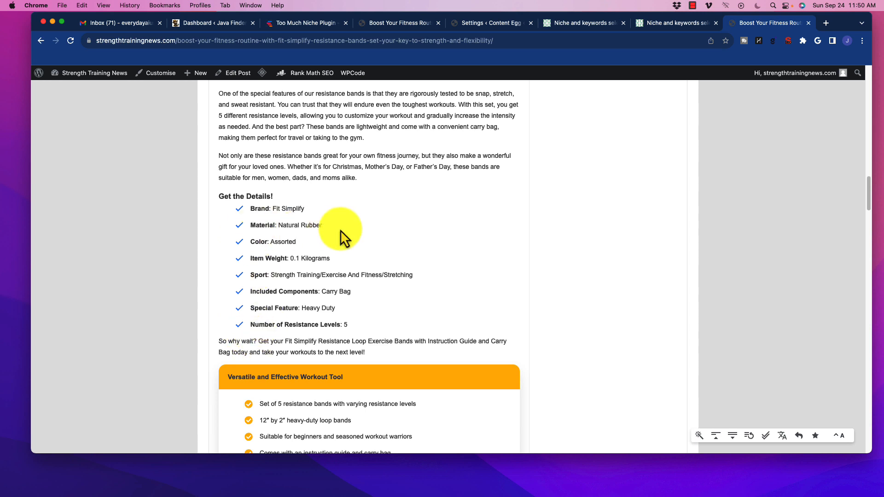
scroll(341, 233, down, 6)
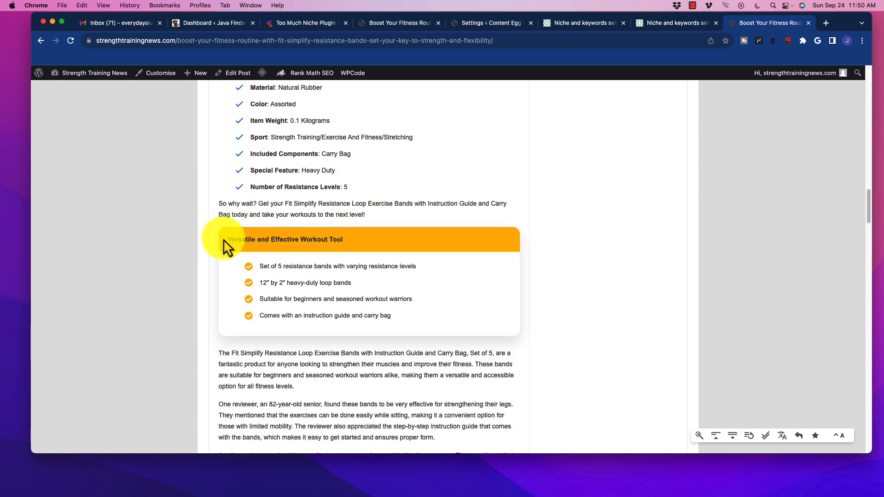
drag(264, 266, 416, 268)
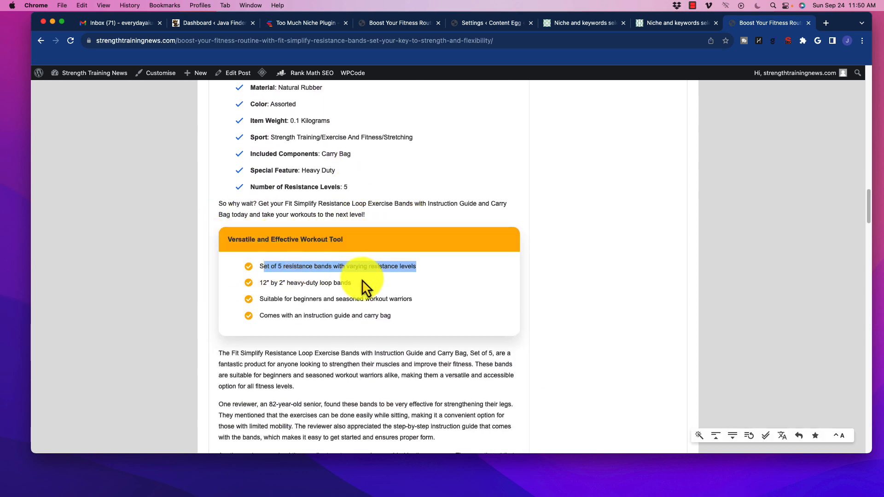
Read the Versatile and Effective Workout Tool points and the article's Resist and Strengthen and Drawbacks lists
drag(362, 280, 445, 330)
click(357, 257)
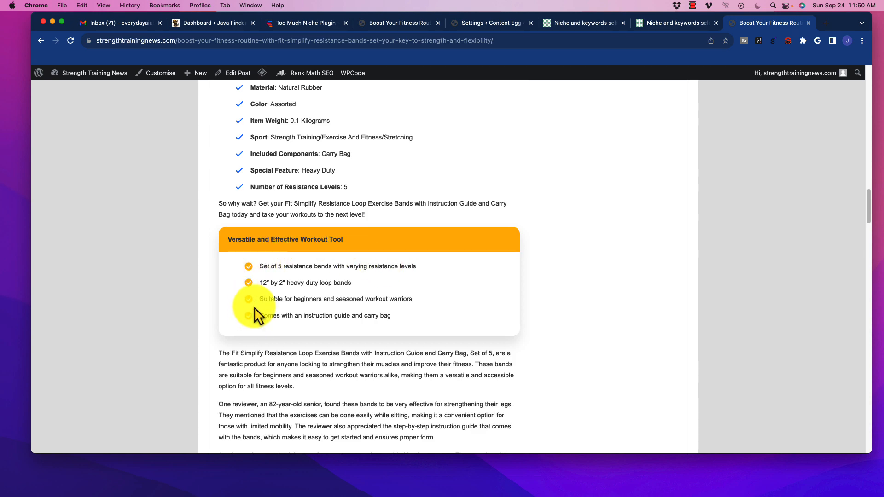
scroll(382, 236, down, 15)
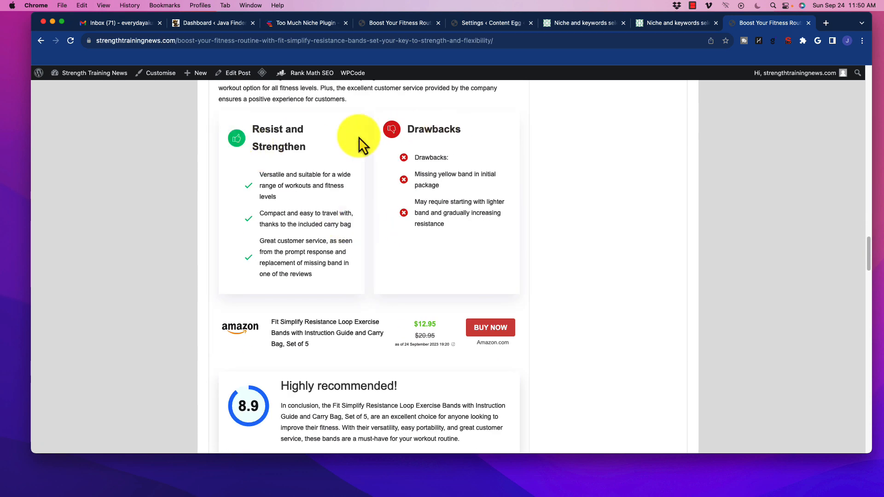
drag(266, 130, 469, 203)
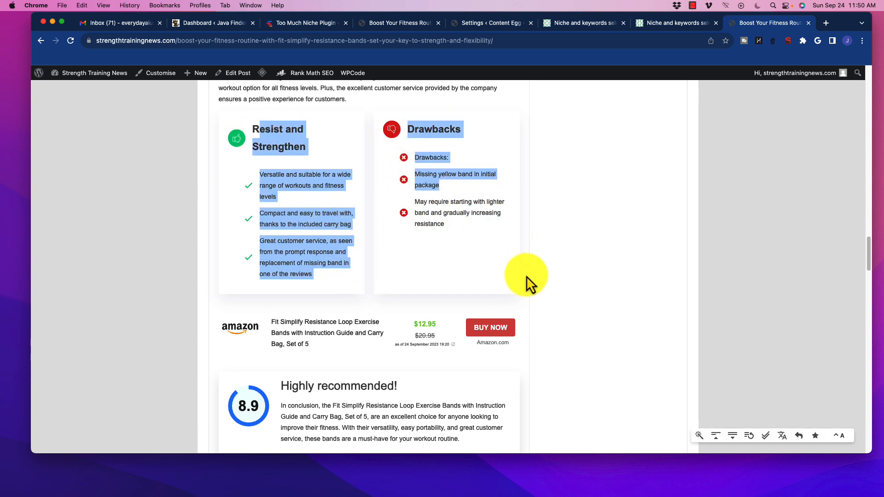
Examine the Amazon offer row and the Highly recommended! verdict box with its score and conclusion
scroll(516, 285, down, 3)
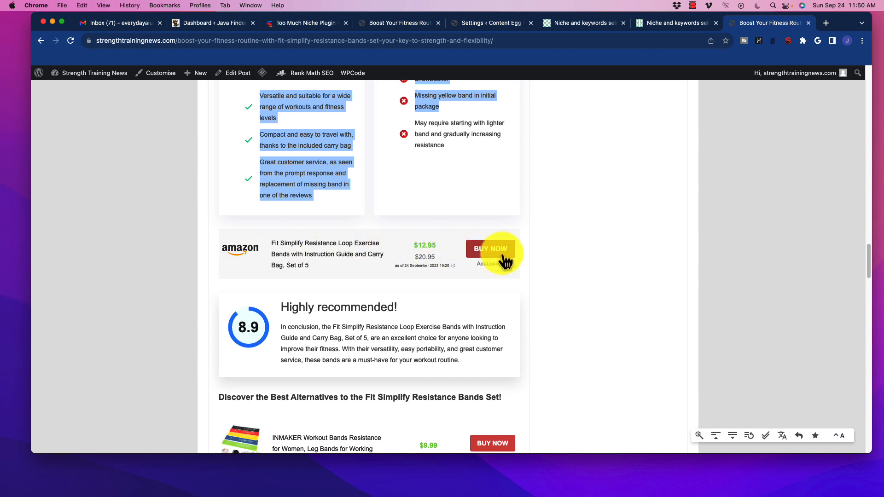
scroll(334, 312, down, 3)
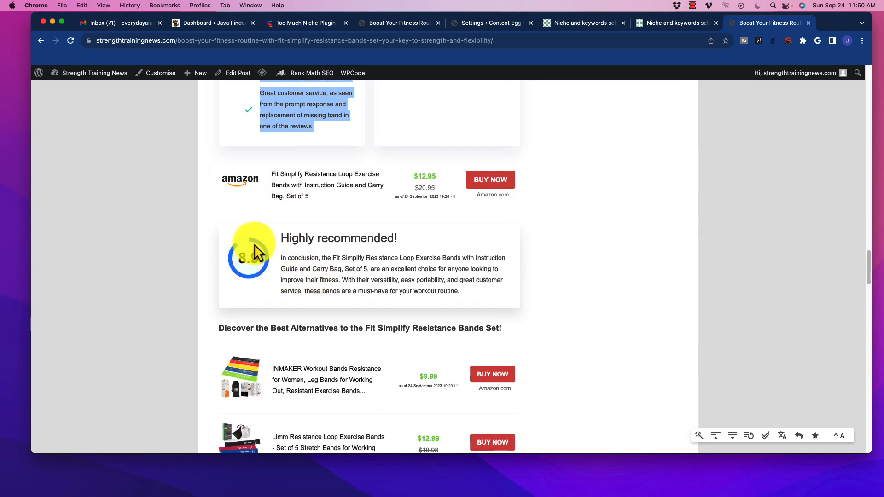
drag(281, 258, 429, 283)
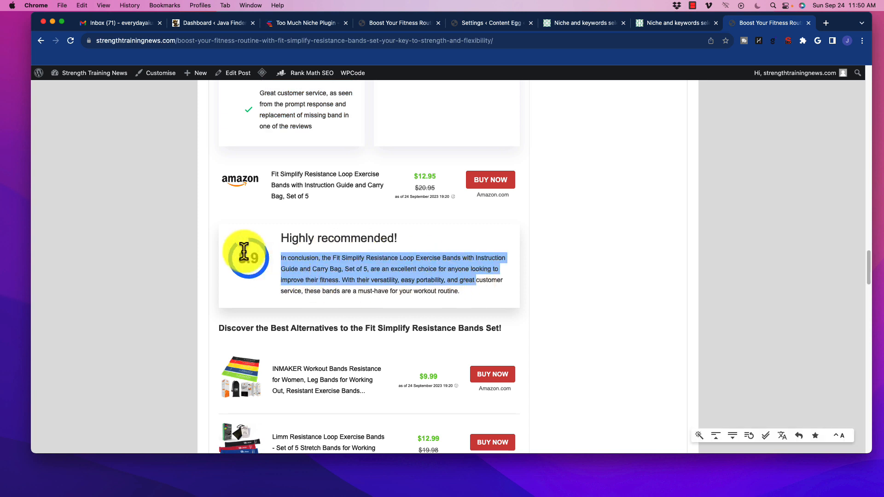
Look over the alternative products listed under Discover the Best Alternatives to the Fit Simplify Resistance Bands Set!
scroll(365, 231, down, 5)
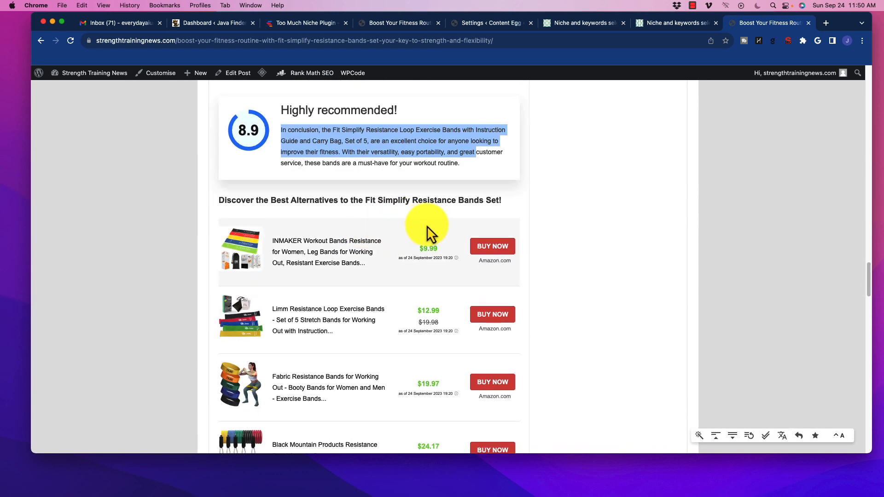
drag(218, 137, 300, 200)
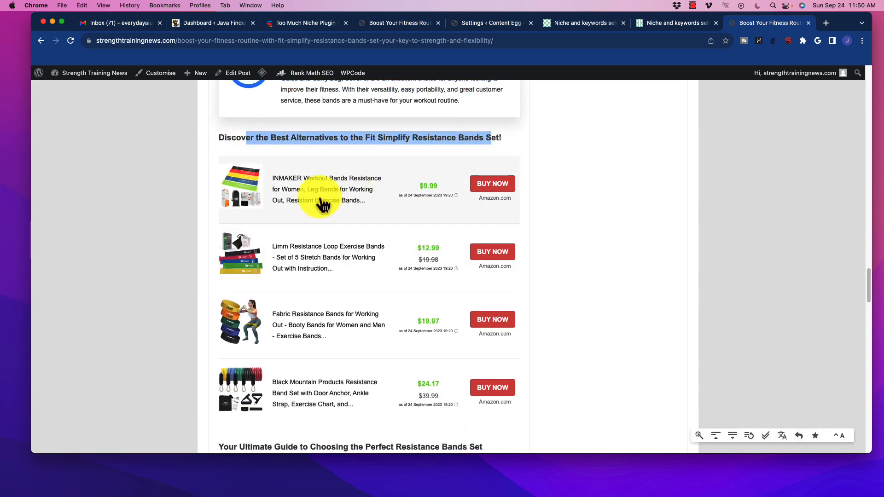
scroll(311, 186, down, 3)
scroll(329, 205, up, 4)
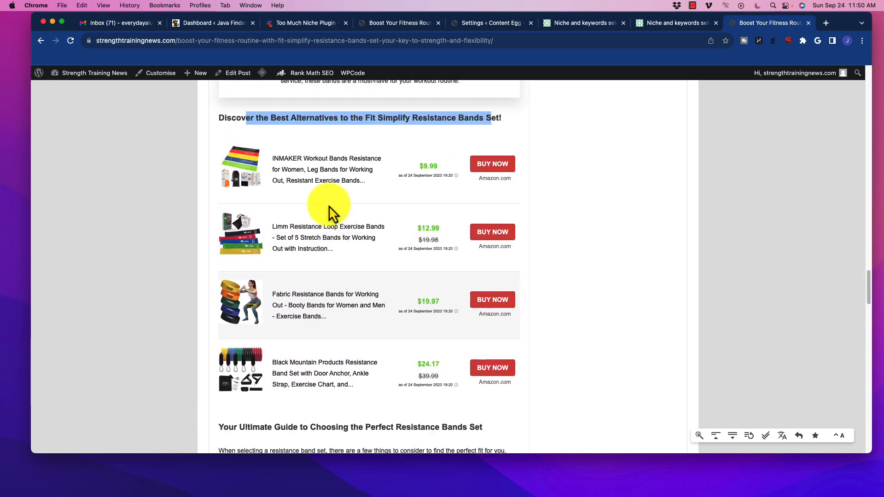
scroll(364, 251, down, 2)
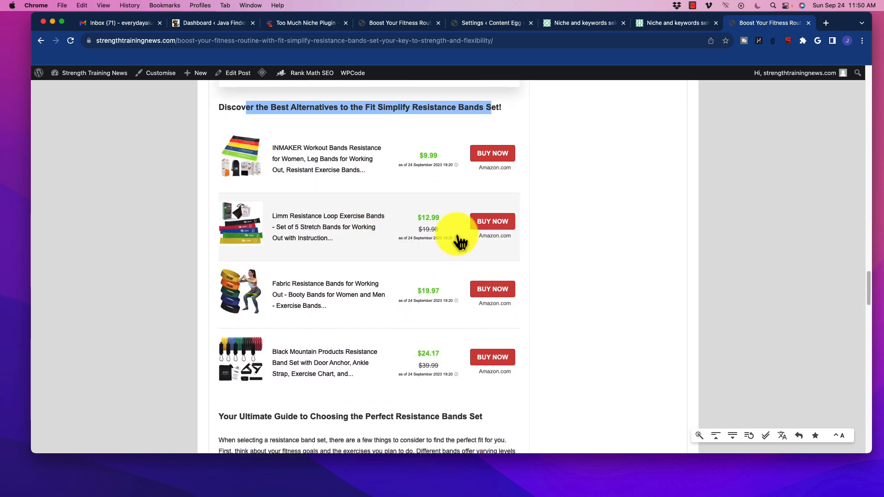
scroll(336, 262, down, 2)
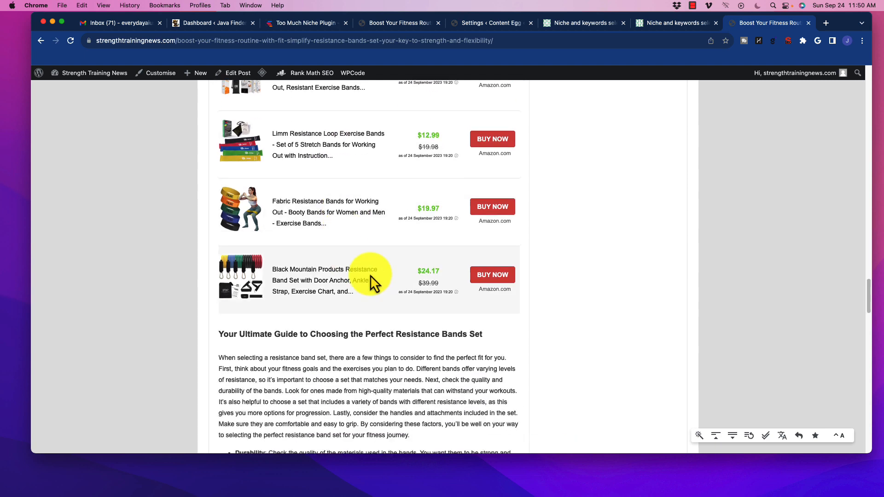
Look through the buying guide and Understanding the Fitness Jargon sections, and toggle the first FAQ answer about fitness levels
scroll(272, 263, down, 10)
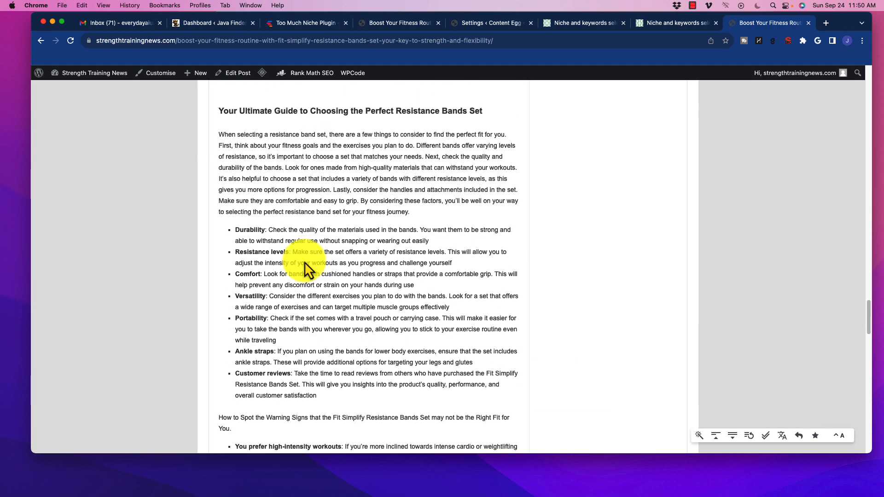
scroll(318, 266, down, 2)
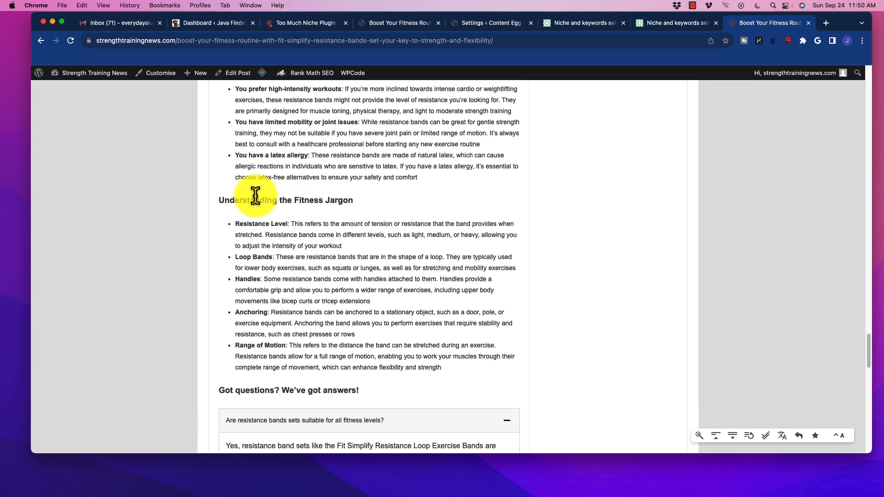
scroll(313, 247, down, 6)
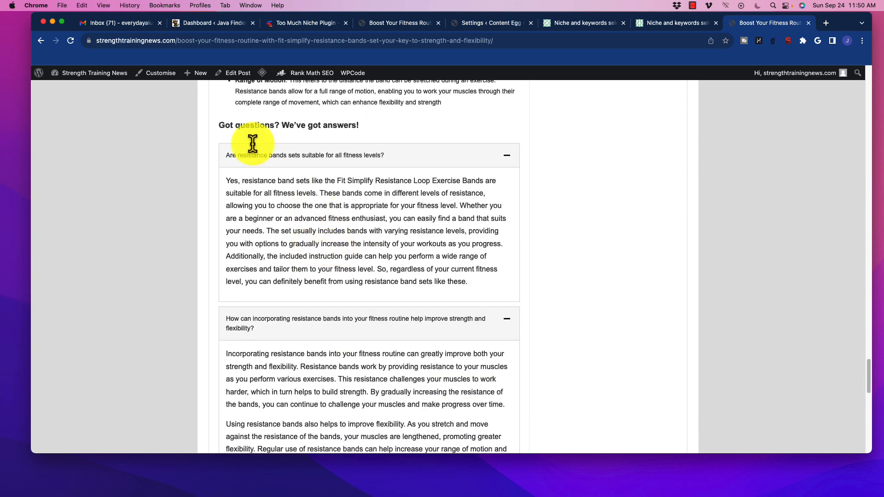
click(512, 159)
click(510, 158)
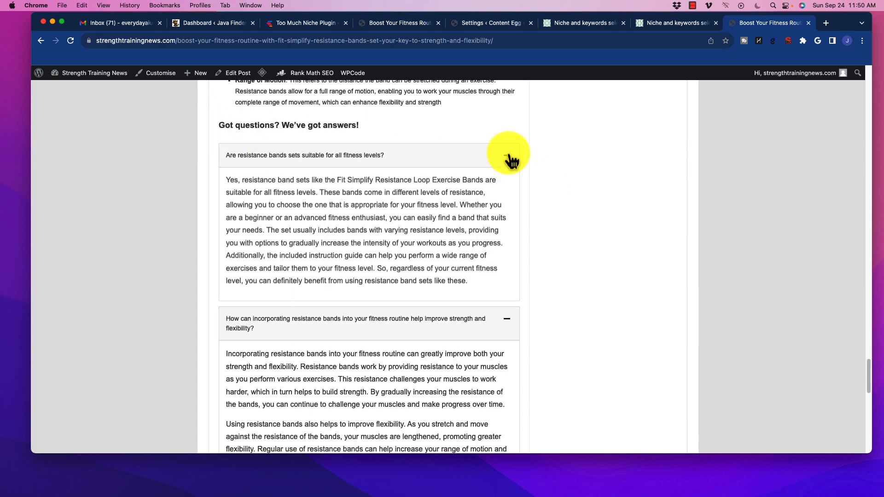
click(510, 159)
Read the closing call-to-action box at the article's end and skim back over the product sections
scroll(384, 221, down, 7)
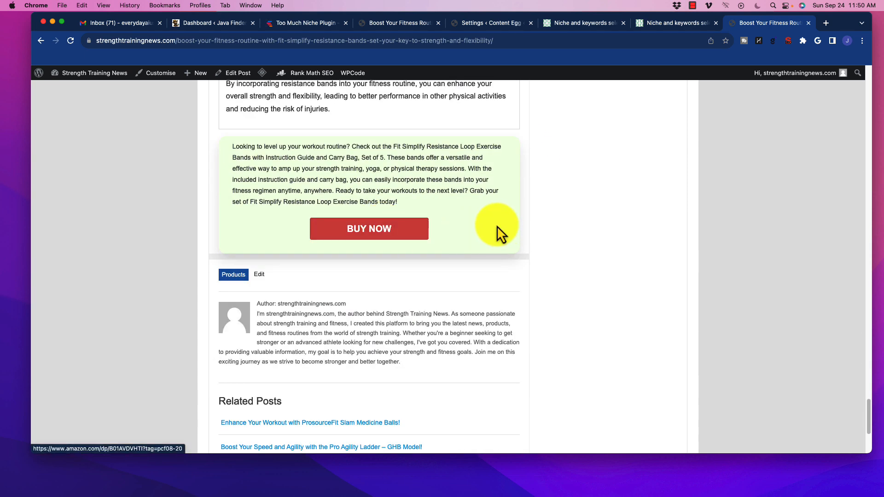
drag(234, 146, 490, 209)
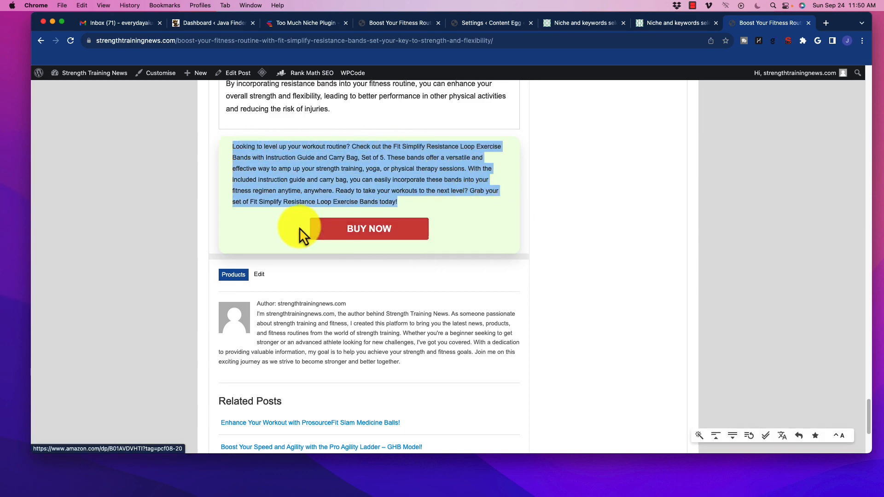
scroll(309, 267, up, 20)
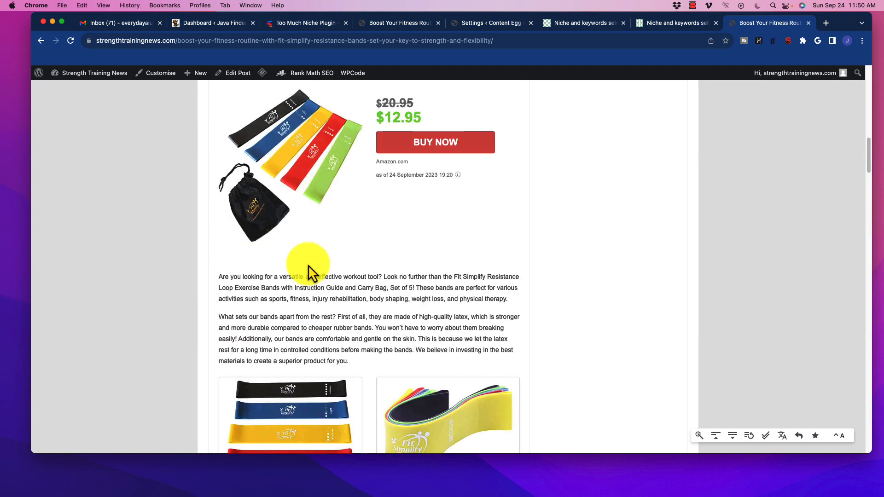
scroll(309, 266, down, 20)
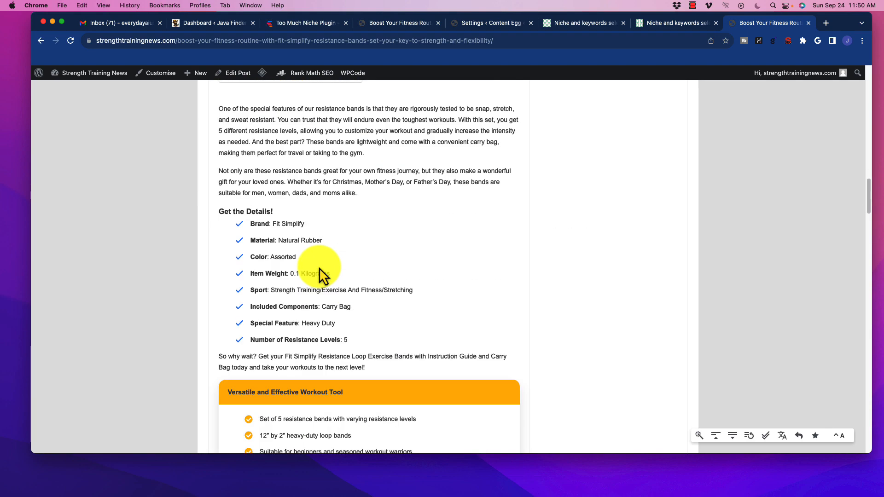
Open the recent post "How to Choose the Right Cardiovascular Equipment for You" and check its title and featured image
scroll(347, 267, up, 20)
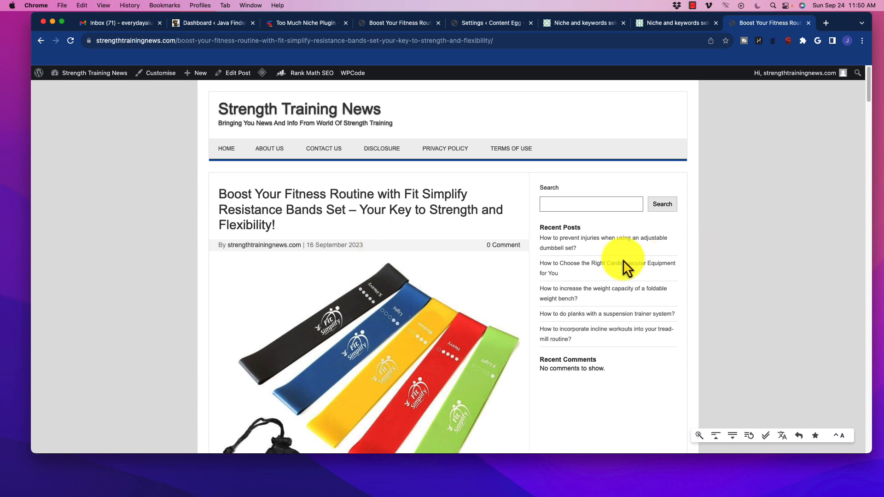
click(564, 273)
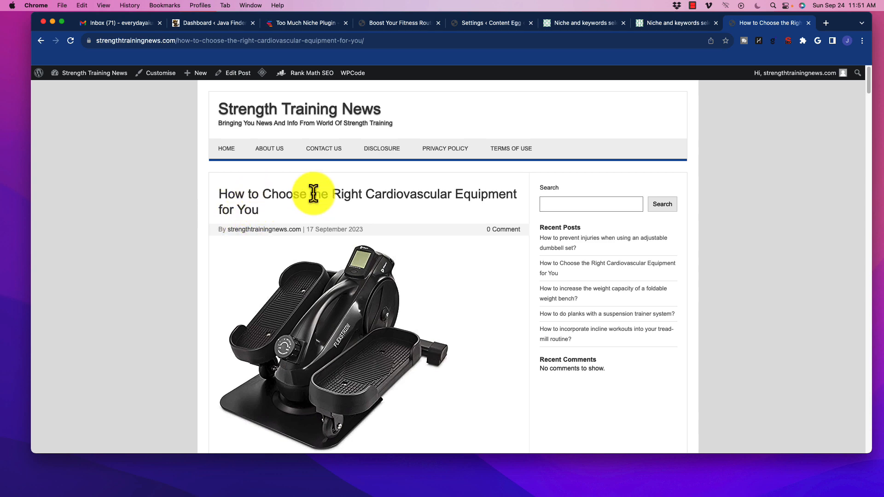
scroll(286, 199, down, 3)
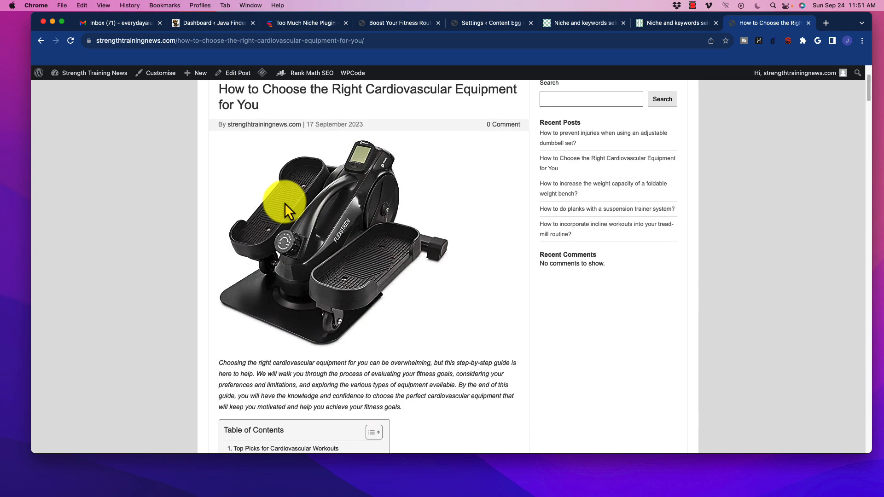
scroll(285, 202, up, 3)
drag(302, 197, 417, 195)
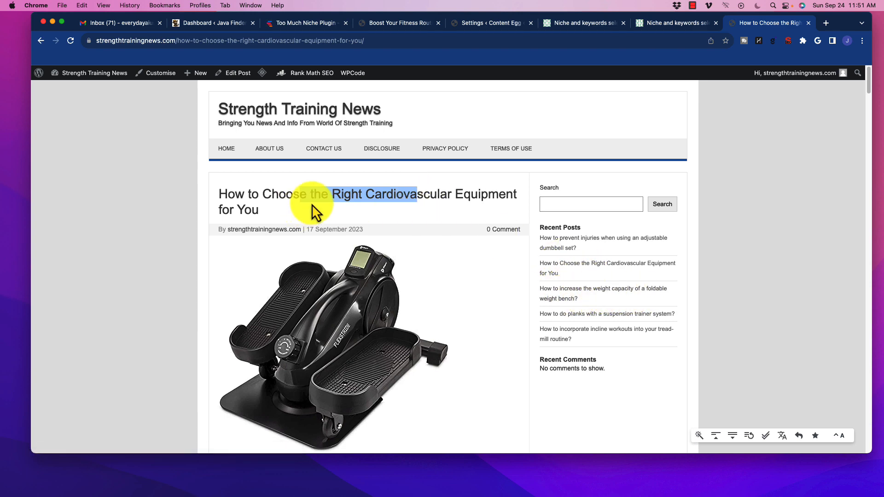
Look over the cardio article's introduction, table of contents and Top Picks for Cardiovascular Workouts product boxes
scroll(281, 193, down, 2)
scroll(277, 184, down, 10)
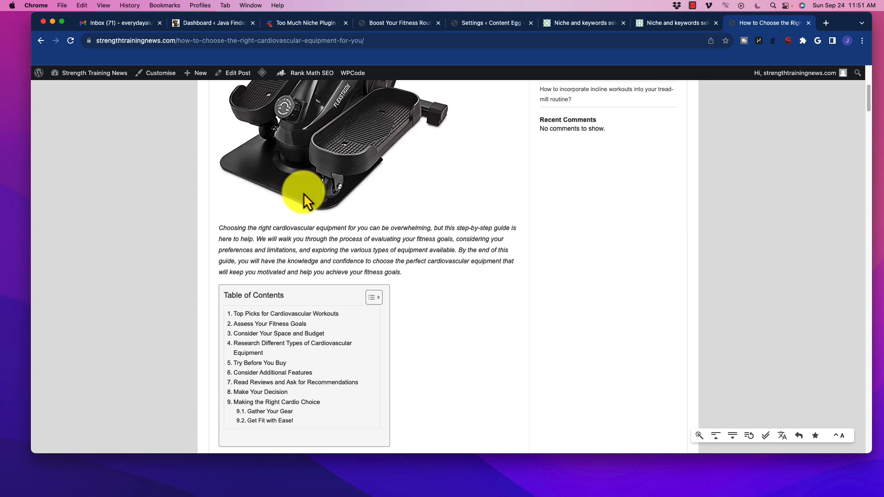
scroll(333, 204, down, 5)
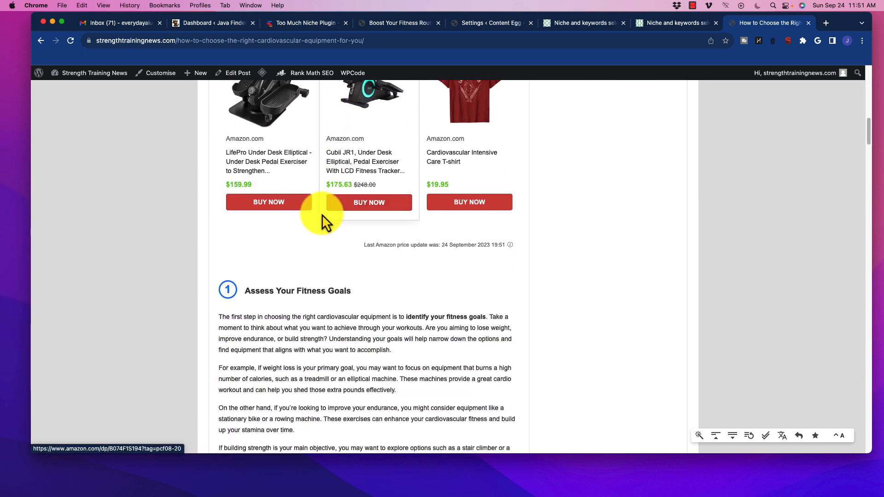
scroll(313, 217, up, 15)
scroll(315, 219, up, 1)
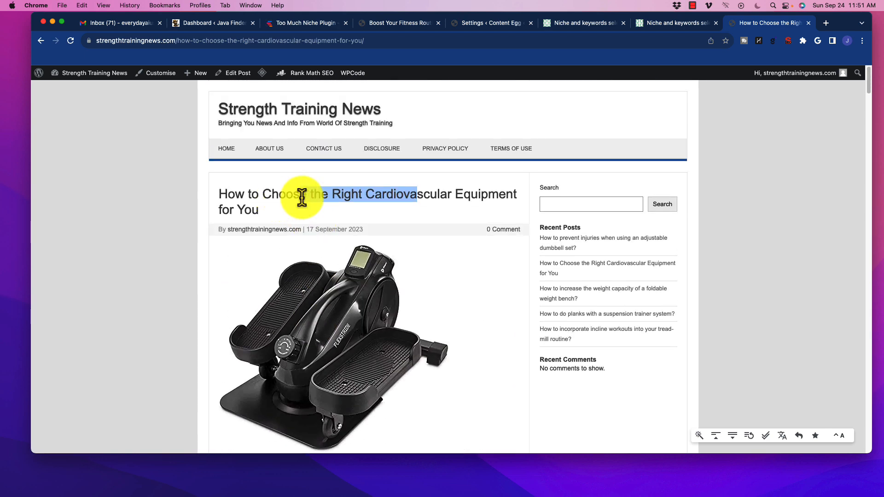
scroll(322, 226, down, 10)
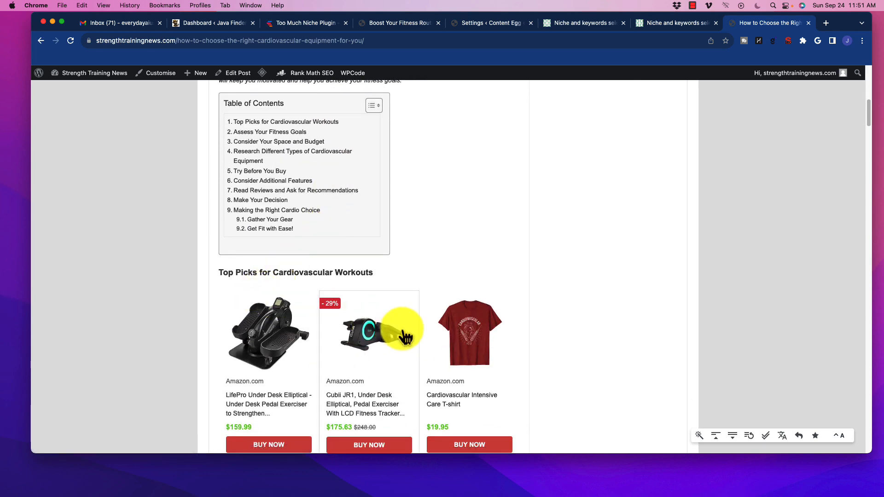
Examine the Assess Your Fitness Goals section and the related Amazon products placed beneath its text
scroll(325, 211, down, 8)
scroll(325, 211, down, 3)
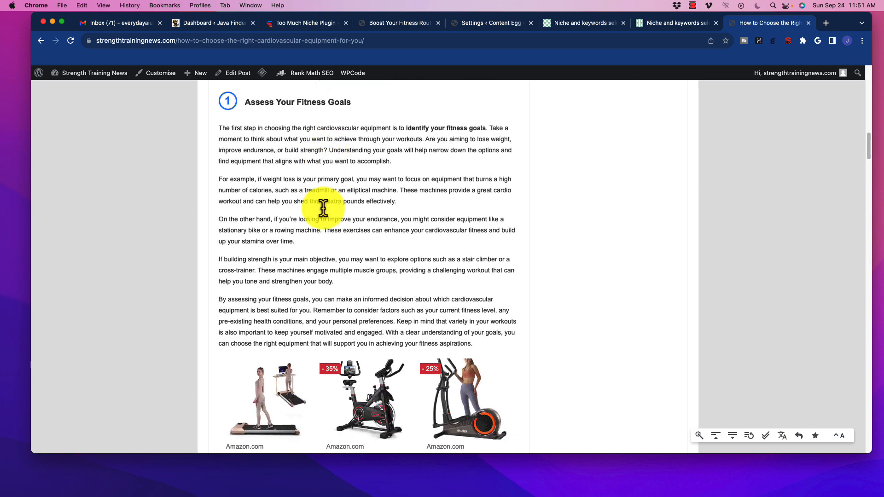
scroll(322, 205, up, 2)
scroll(288, 230, down, 5)
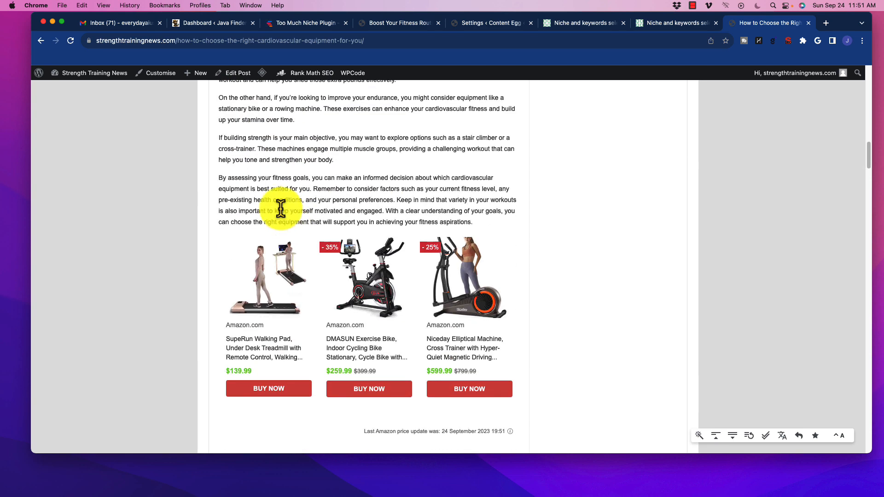
drag(284, 120, 378, 174)
click(377, 172)
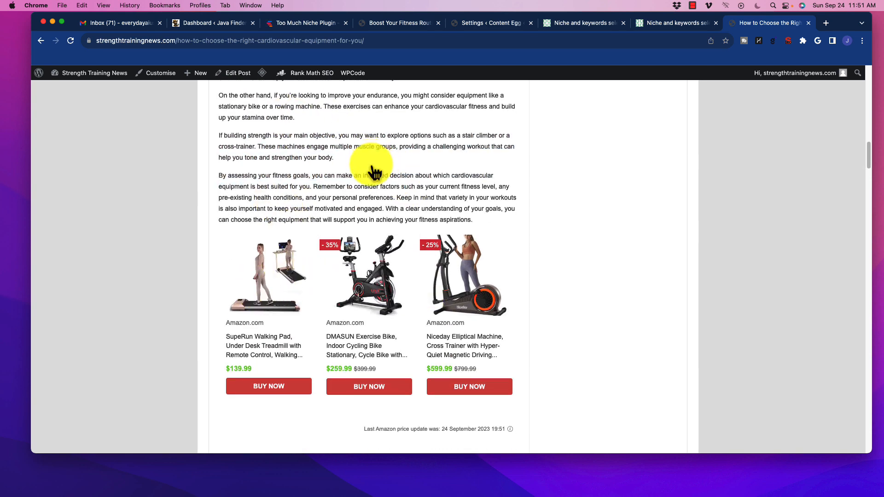
Skim the remaining numbered steps, product boxes, gear list and related posts of the cardio article, and return to its title
scroll(366, 186, down, 15)
scroll(321, 210, down, 15)
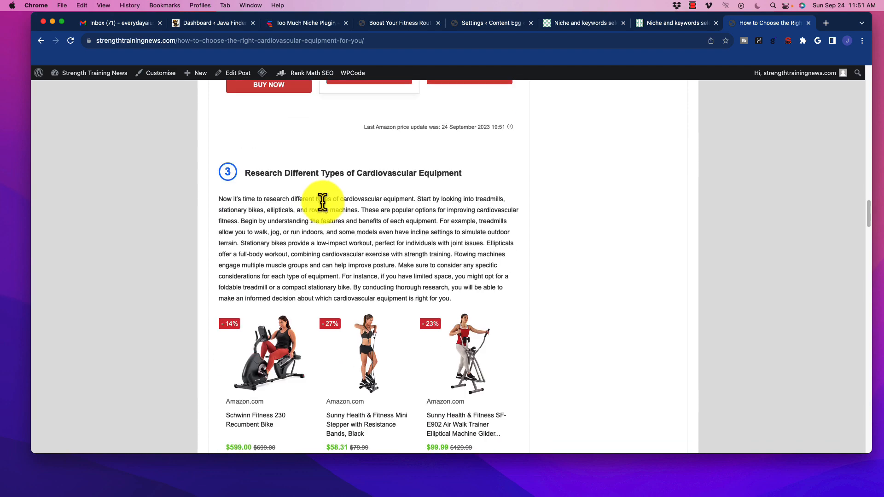
scroll(302, 185, down, 15)
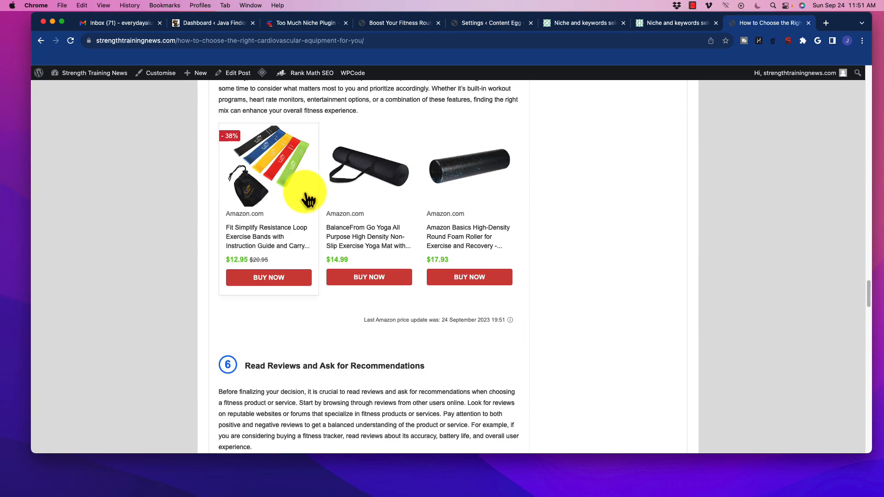
scroll(305, 198, down, 15)
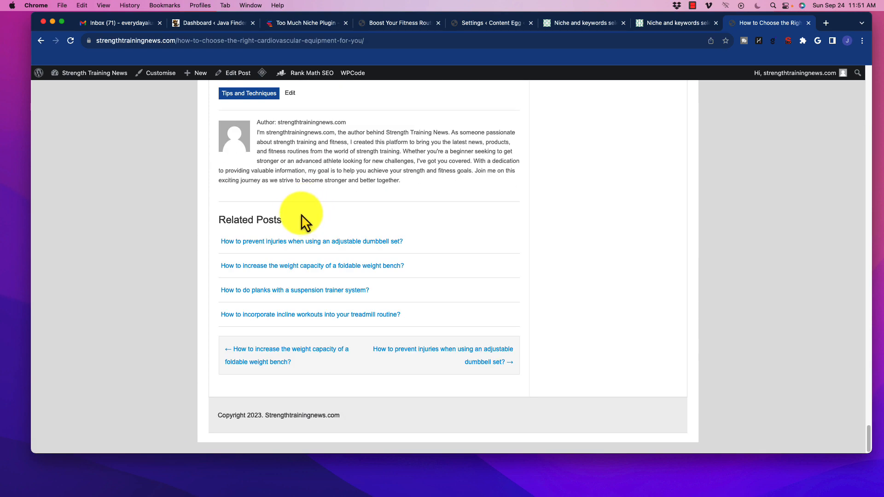
scroll(301, 215, up, 10)
scroll(340, 258, up, 10)
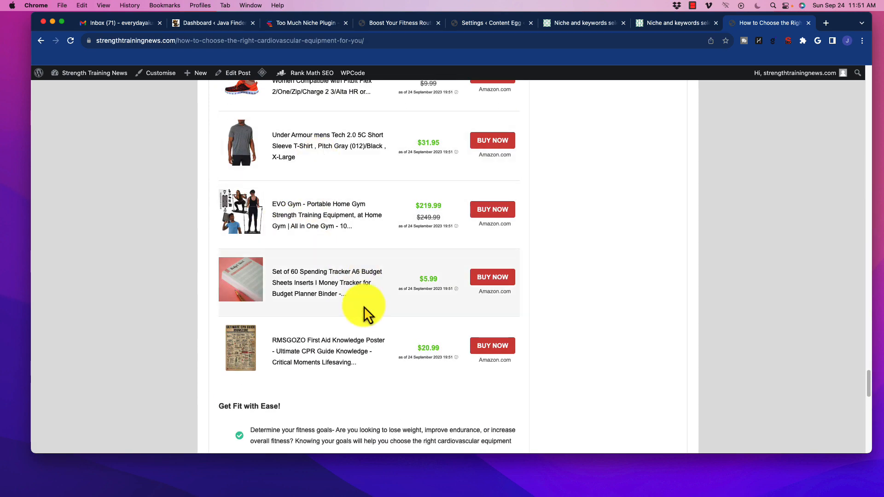
scroll(317, 237, up, 15)
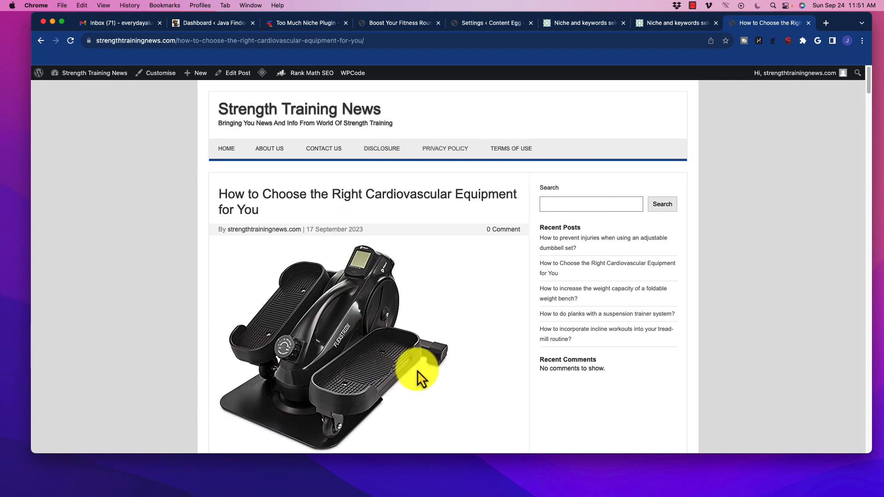
Skim the whole cardiovascular equipment article once more, from its Amazon product boxes to the related posts, and return to its title
scroll(308, 248, down, 5)
scroll(308, 248, down, 20)
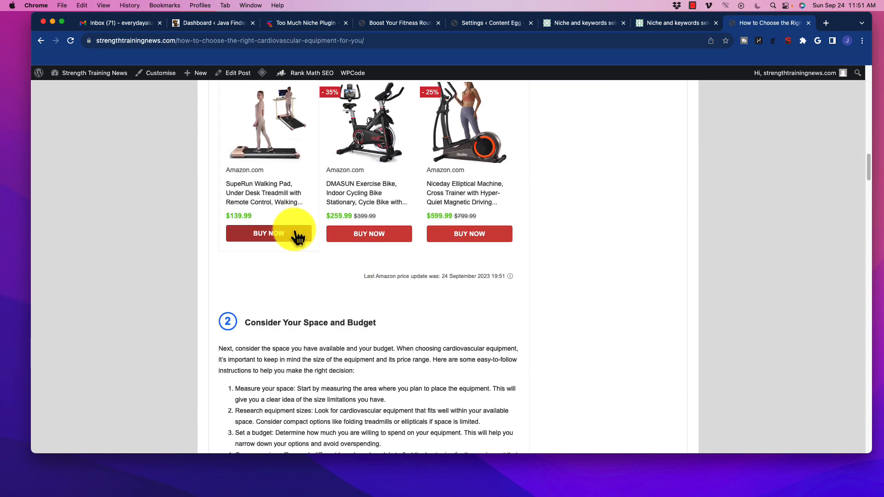
scroll(285, 238, down, 20)
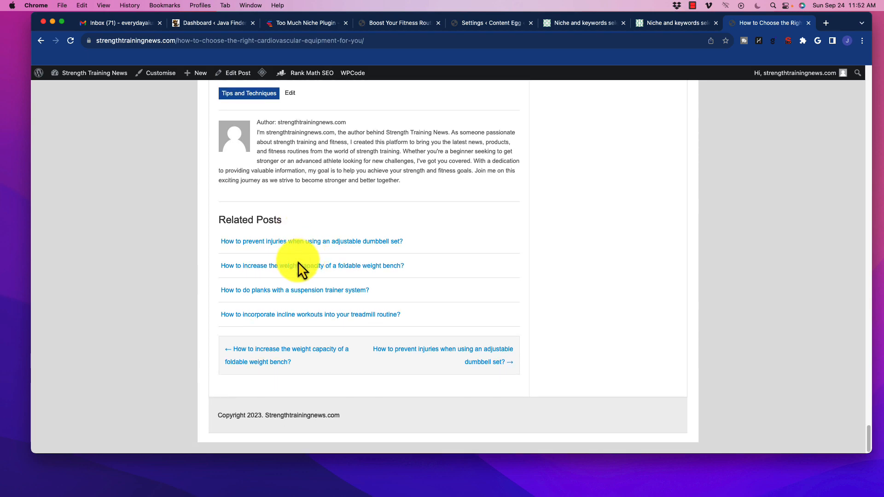
scroll(297, 262, up, 20)
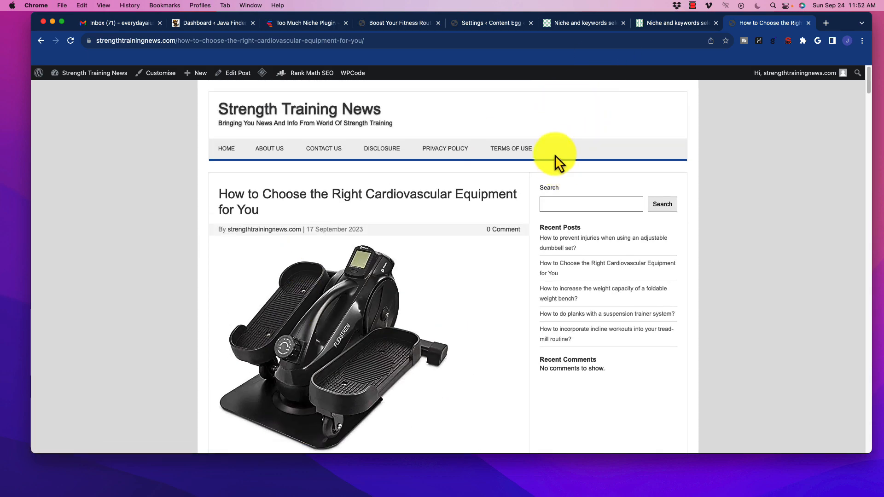
Return to the Too Much Niche pricing page and review the micro niche product-article plan's site license and total article allowance
click(310, 23)
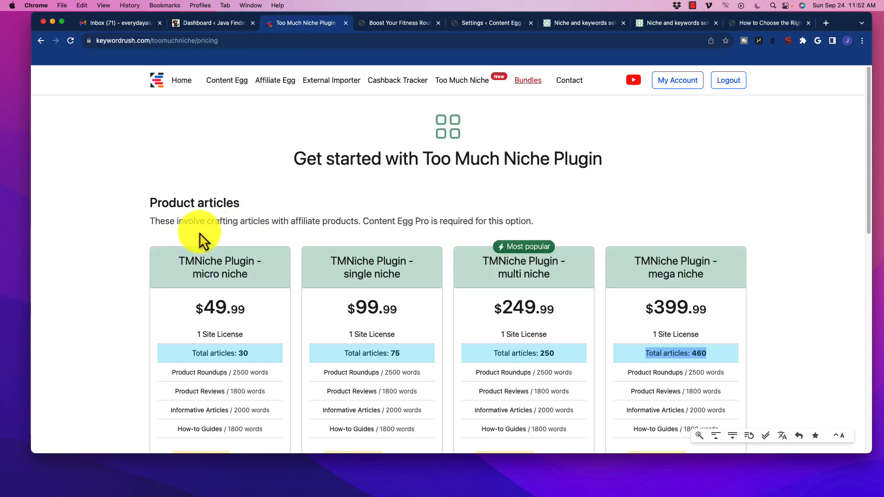
scroll(227, 203, down, 4)
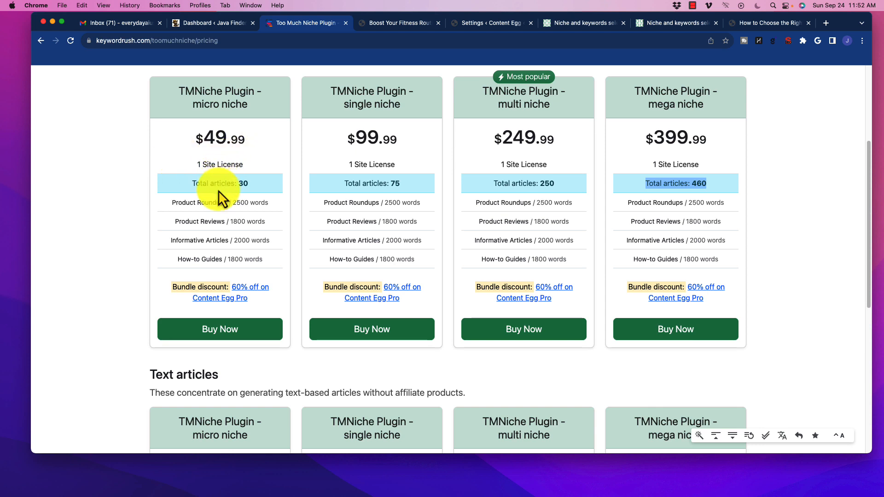
drag(194, 165, 272, 167)
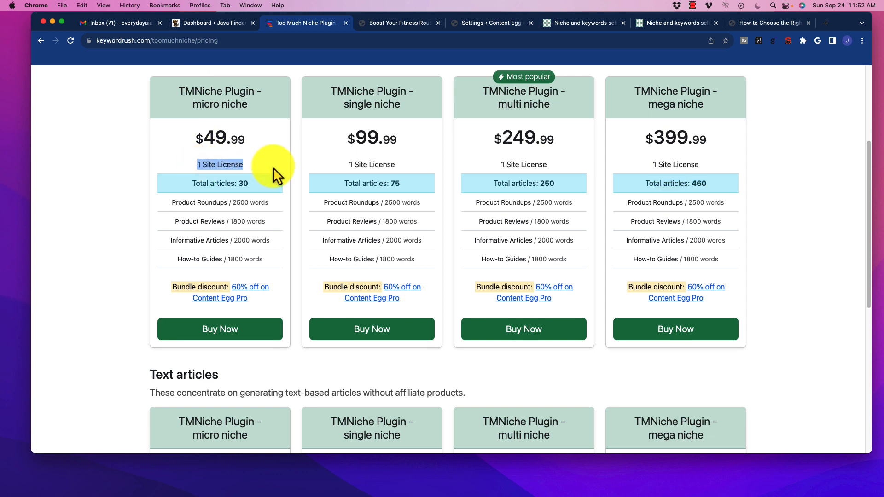
drag(218, 191, 253, 186)
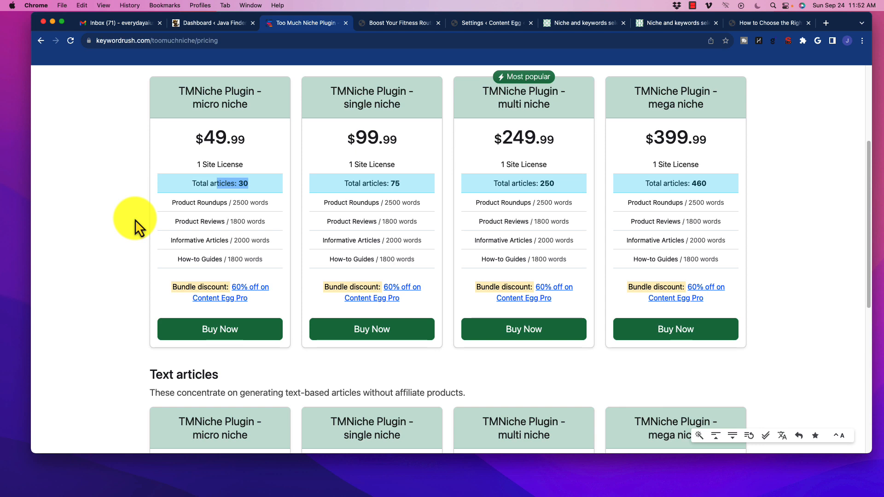
drag(193, 183, 264, 184)
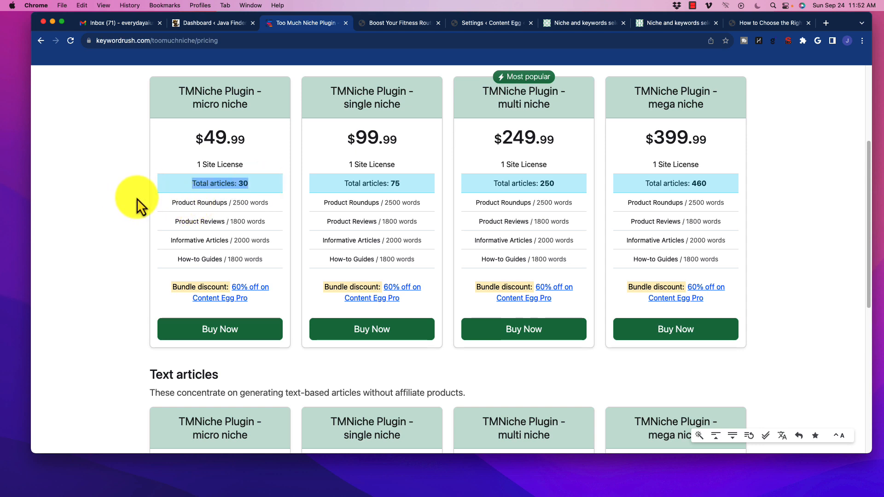
scroll(121, 201, up, 2)
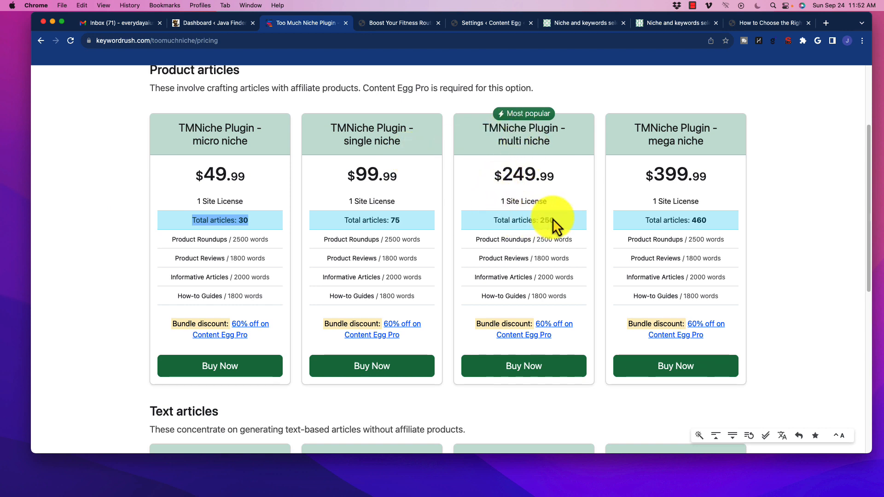
Check the mega niche product-article plan, highlighting its name and its total article allowance
click(633, 124)
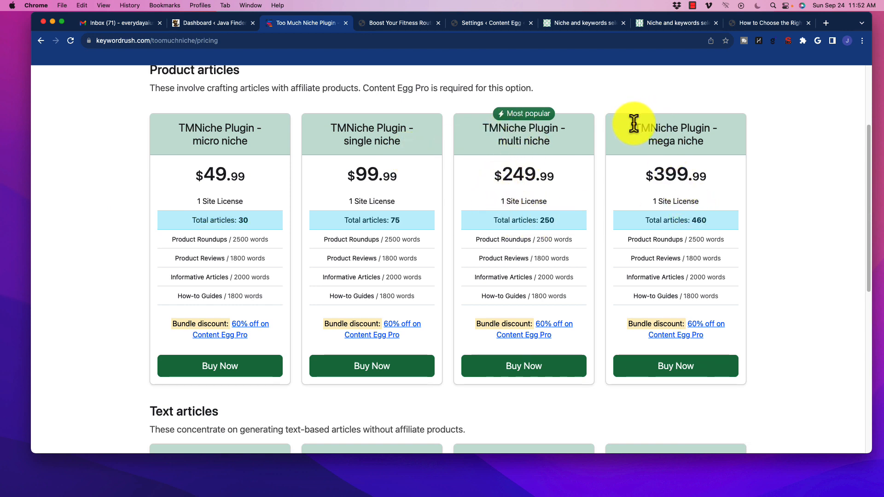
drag(634, 123, 734, 151)
click(718, 132)
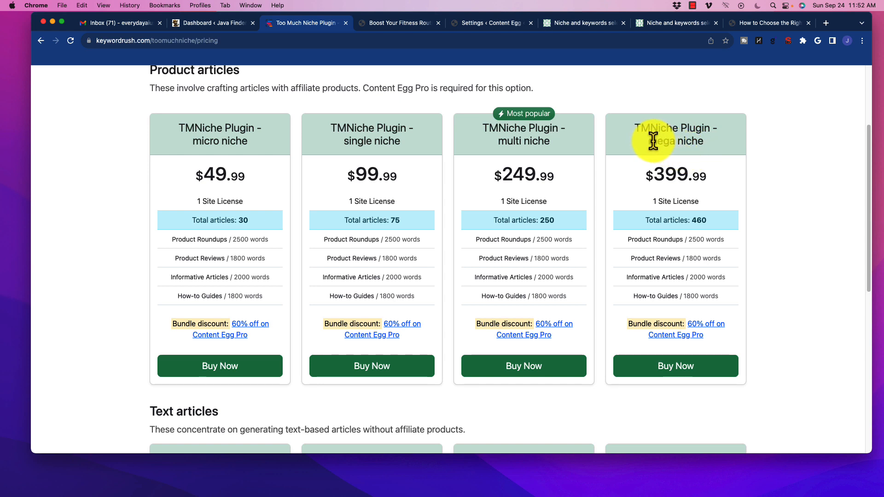
drag(653, 141, 719, 144)
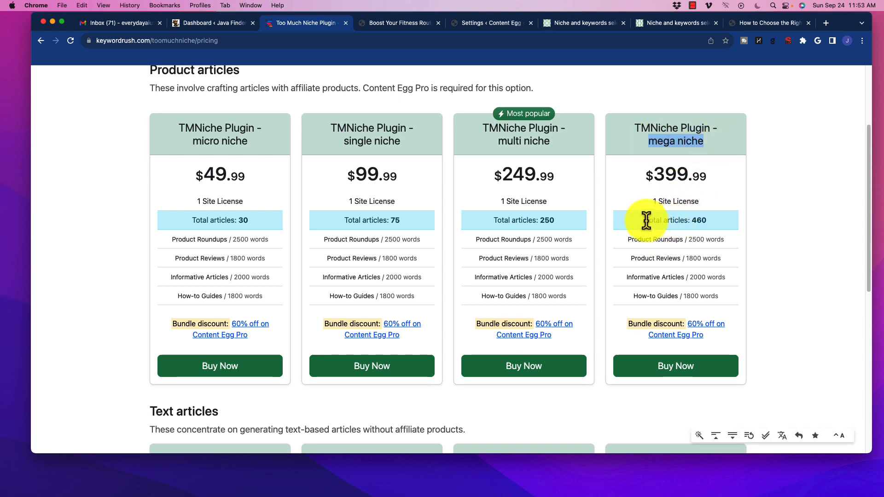
drag(646, 221, 707, 226)
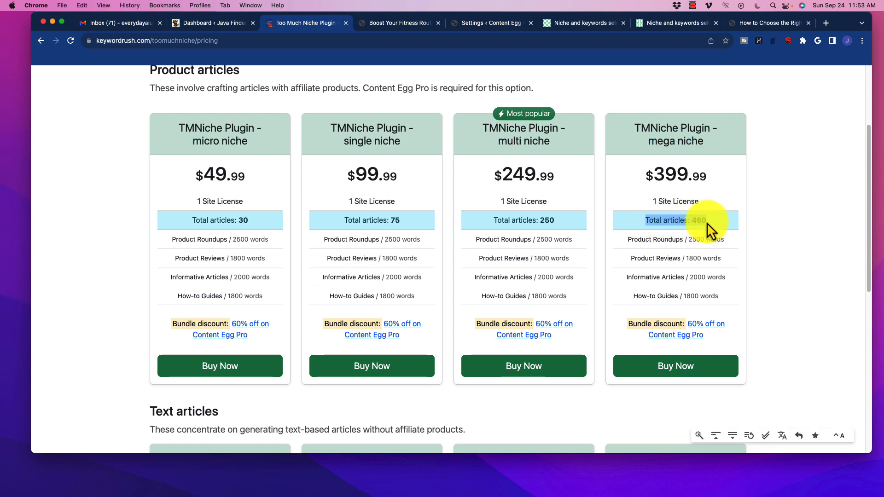
click(698, 229)
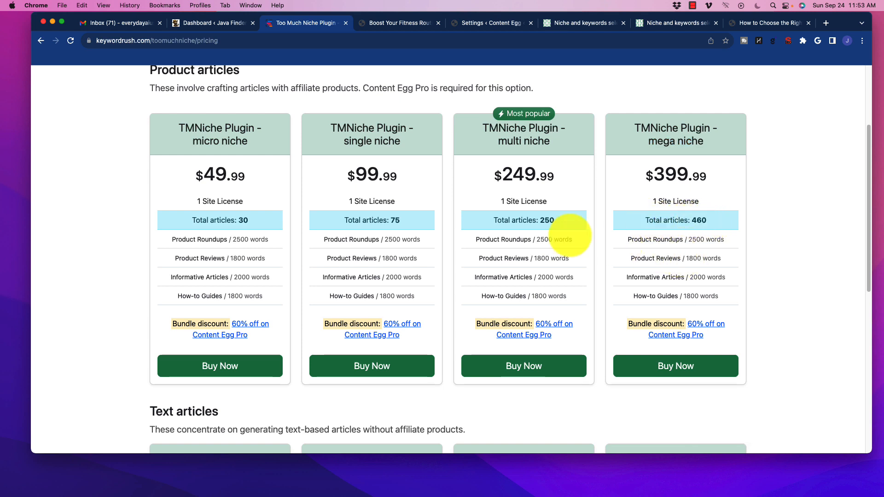
Review the Text articles plans and the licensing notes beneath them, and return to the start of the pricing page
scroll(137, 228, down, 5)
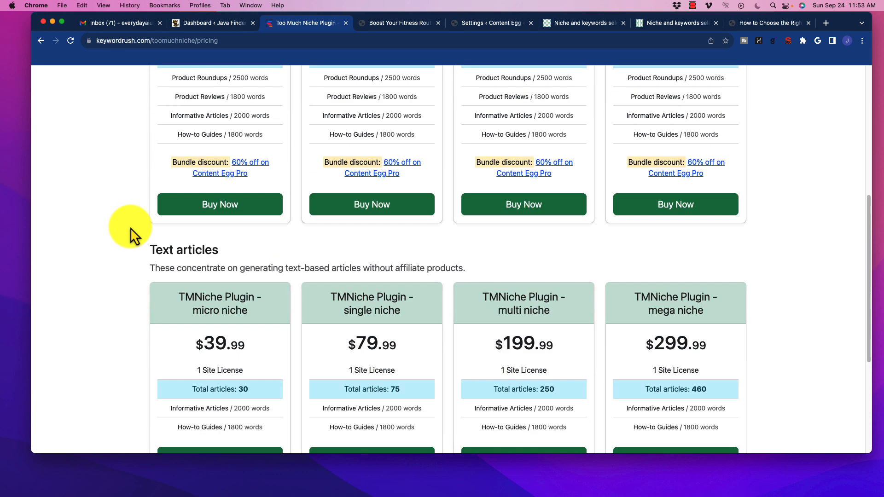
scroll(126, 209, down, 5)
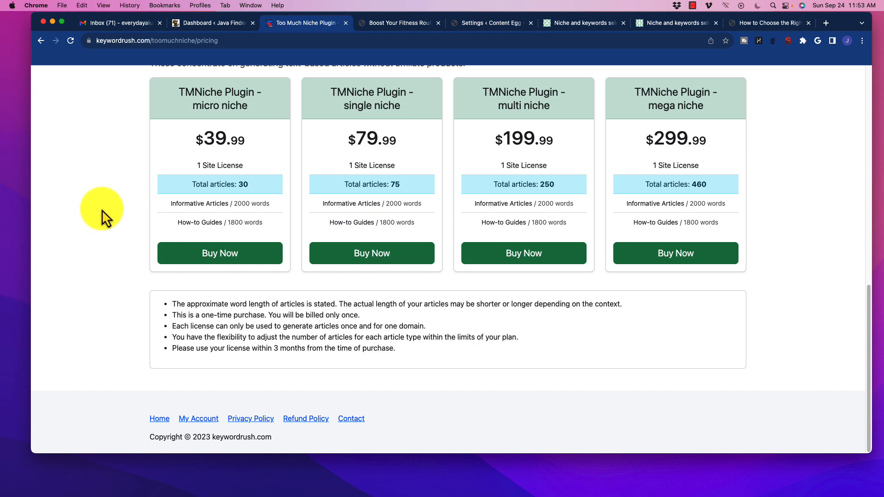
scroll(101, 209, up, 15)
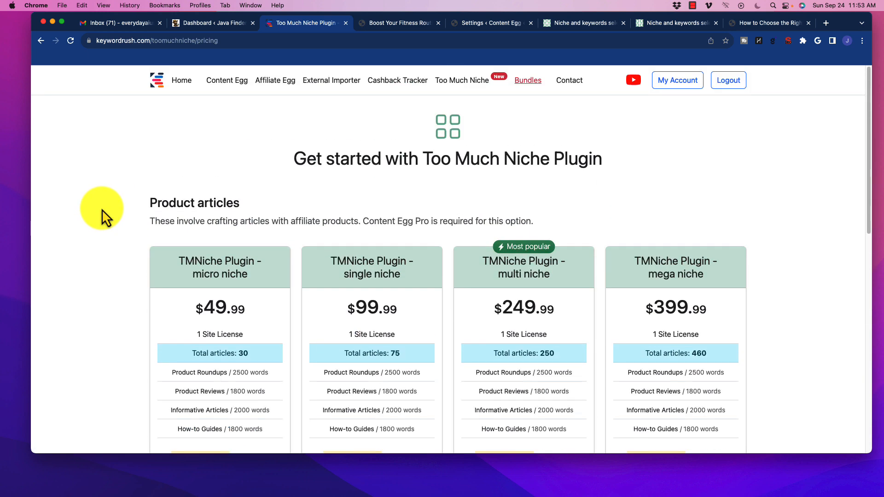